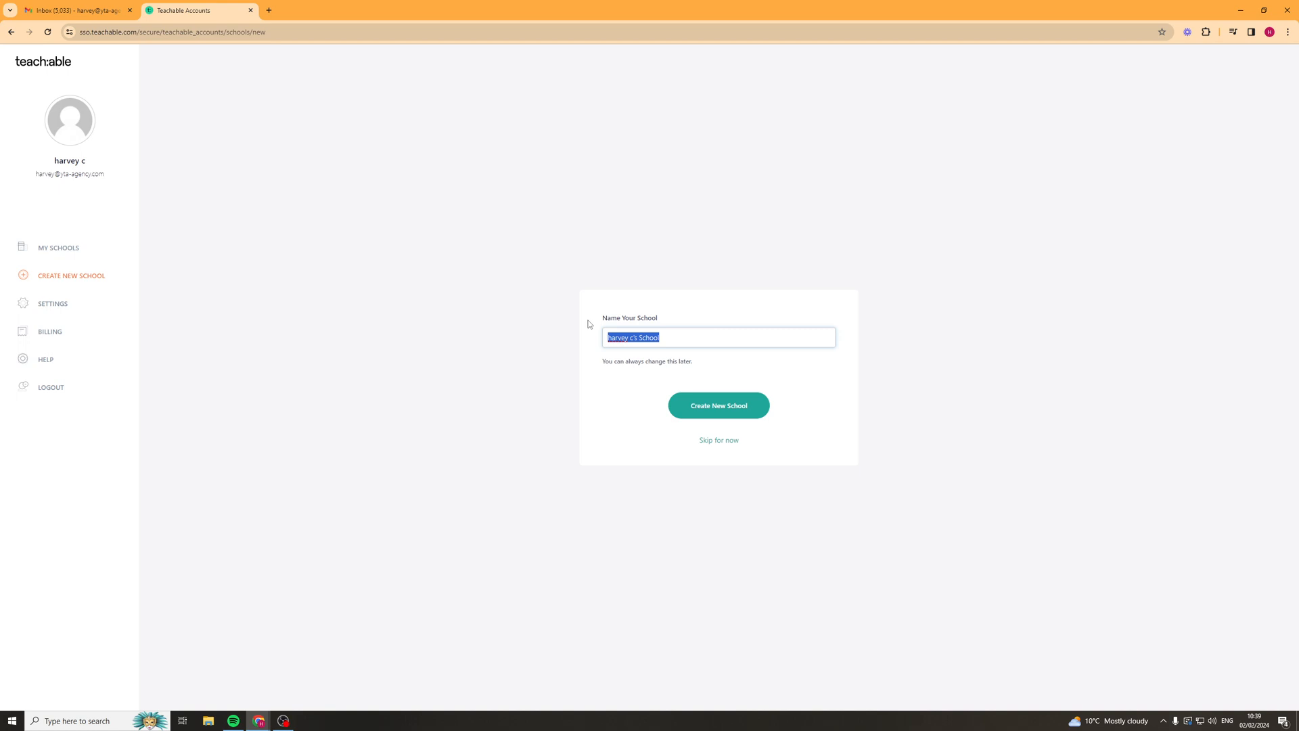
- Create a school named "Easy EARL" and choose to just explore Teachable for now instead of selecting a product
text(Easy EARL)
click(749, 413)
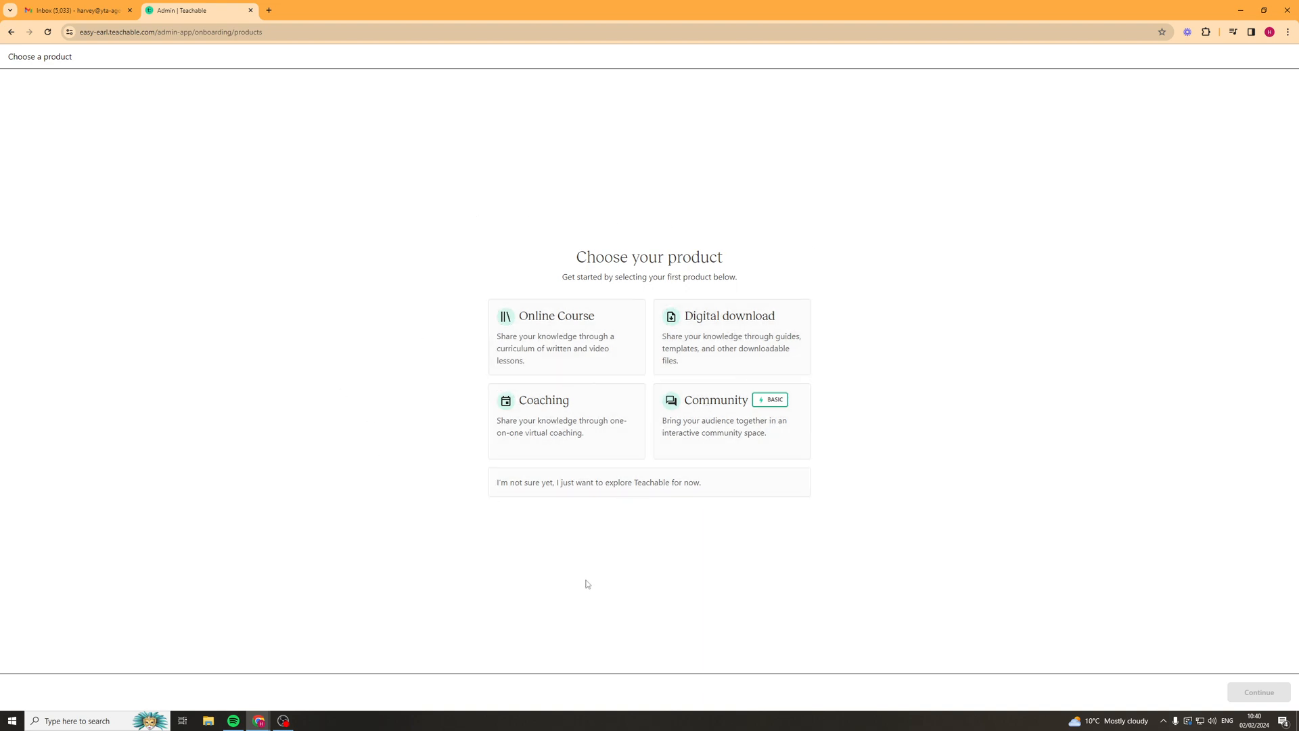
click(531, 497)
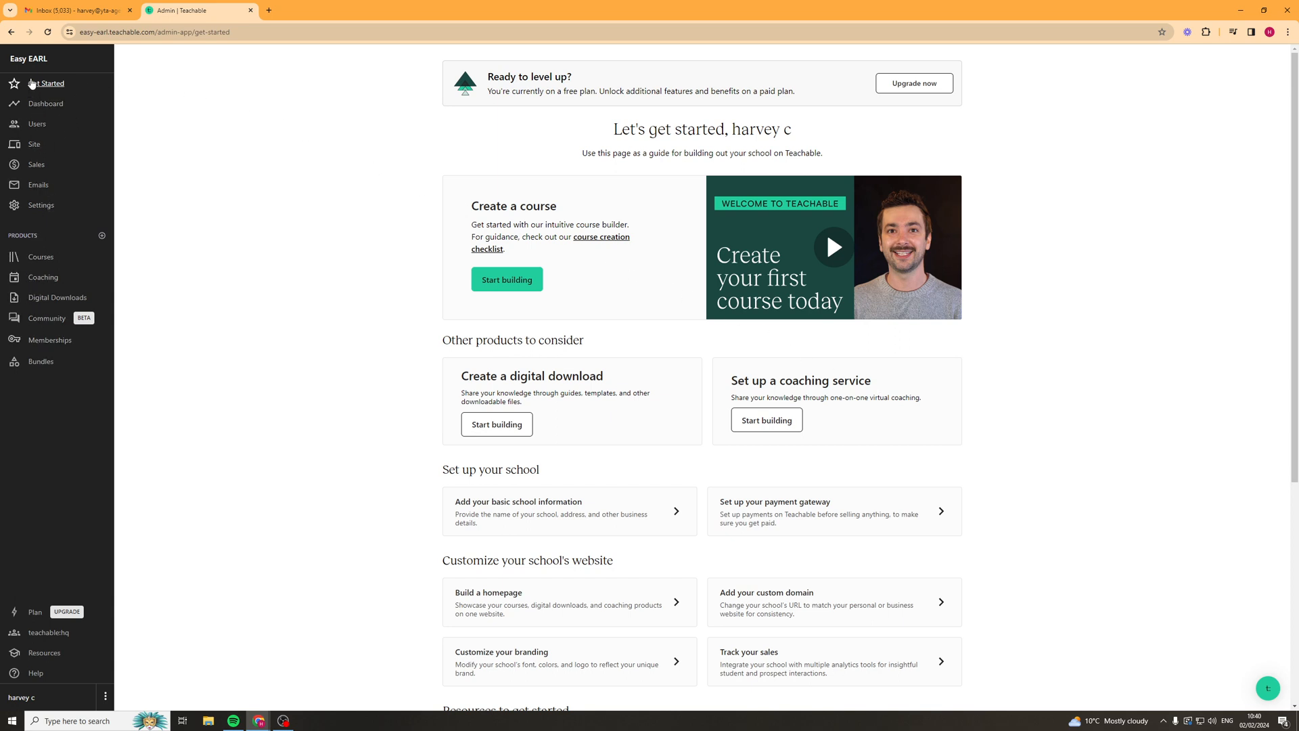
- Look through the Get Started guide, from course creation and school setup to the resources and referral link
scroll(427, 326, down, 6)
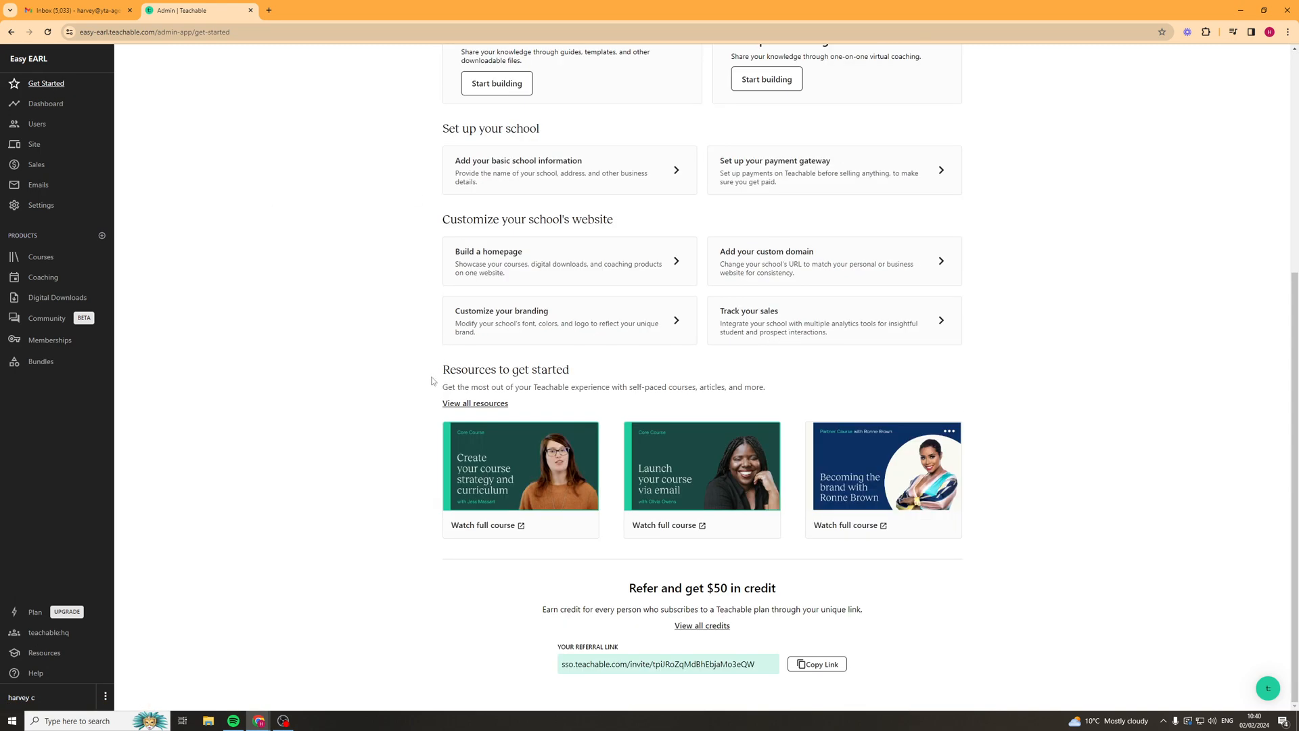
scroll(430, 338, up, 6)
middle_click(394, 229)
scroll(342, 456, down, 10)
scroll(354, 406, up, 10)
- Review the school dashboard's signup chart and activity statistics, and view the list of students
click(63, 104)
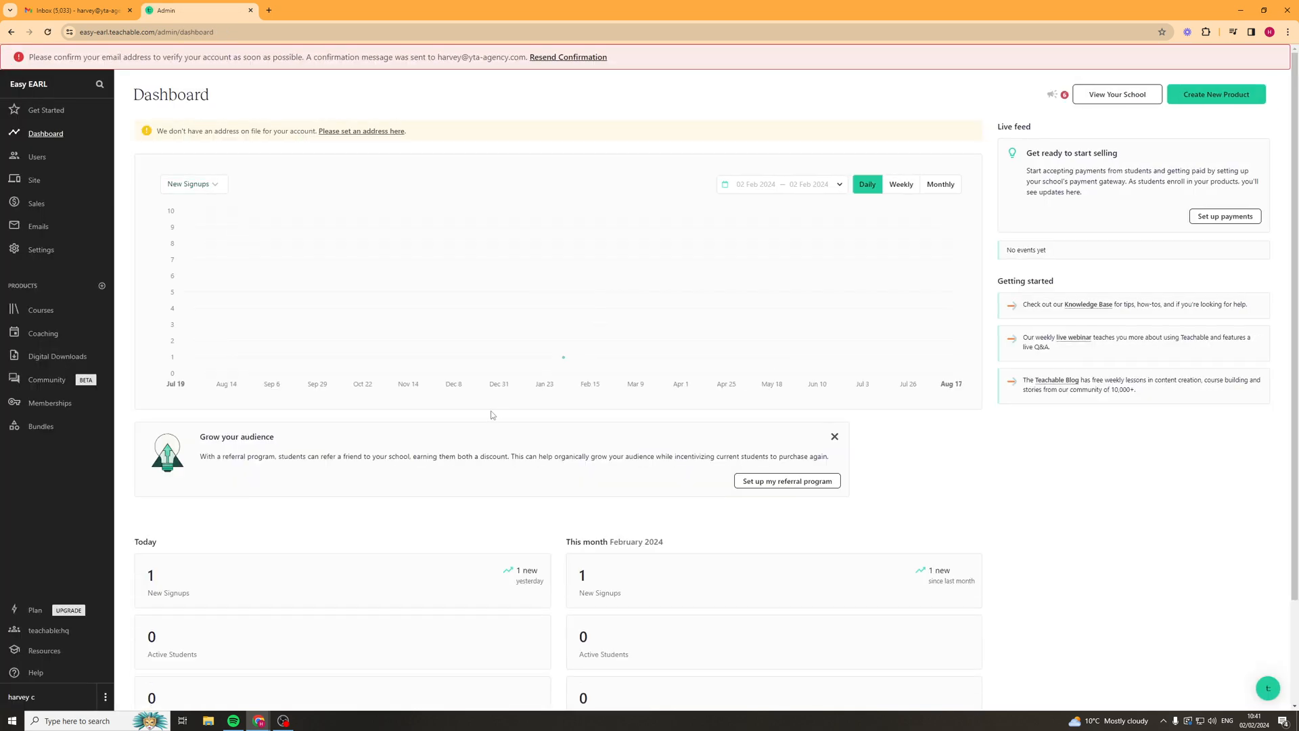
scroll(731, 467, down, 2)
scroll(977, 496, up, 2)
scroll(1027, 515, down, 2)
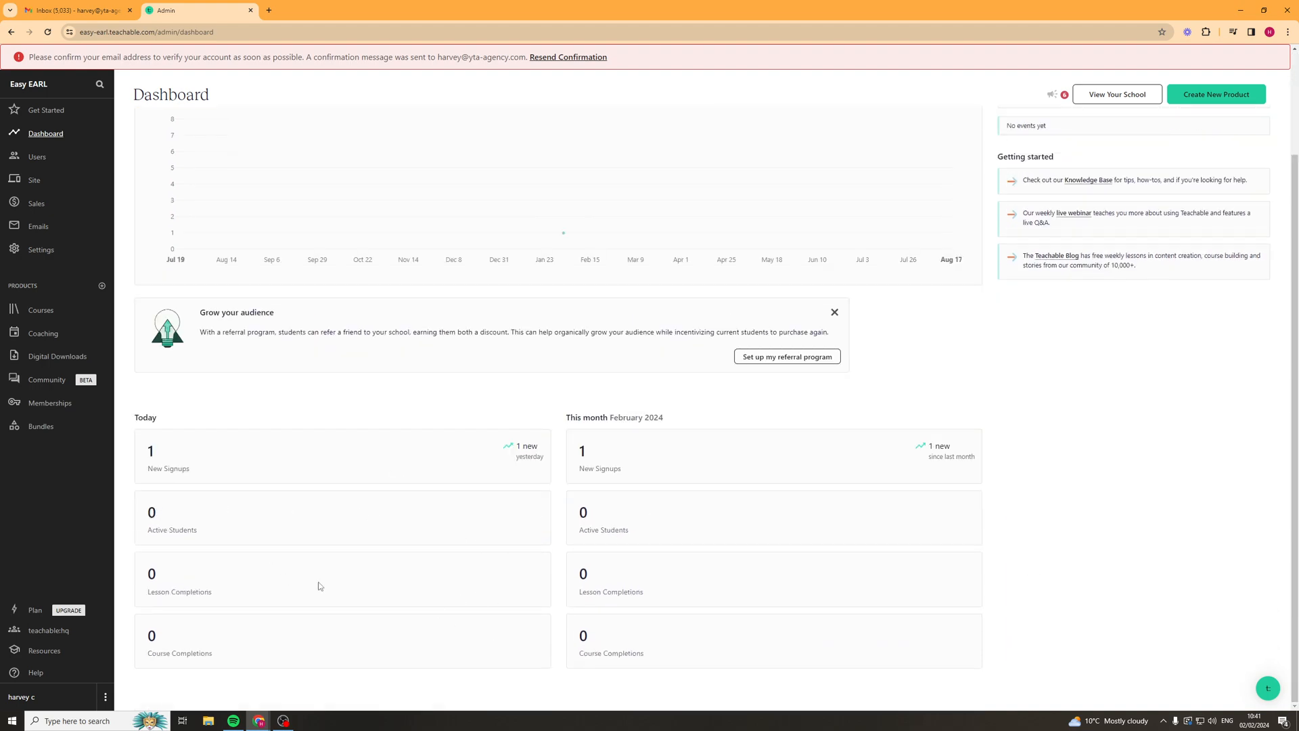
scroll(1132, 493, up, 2)
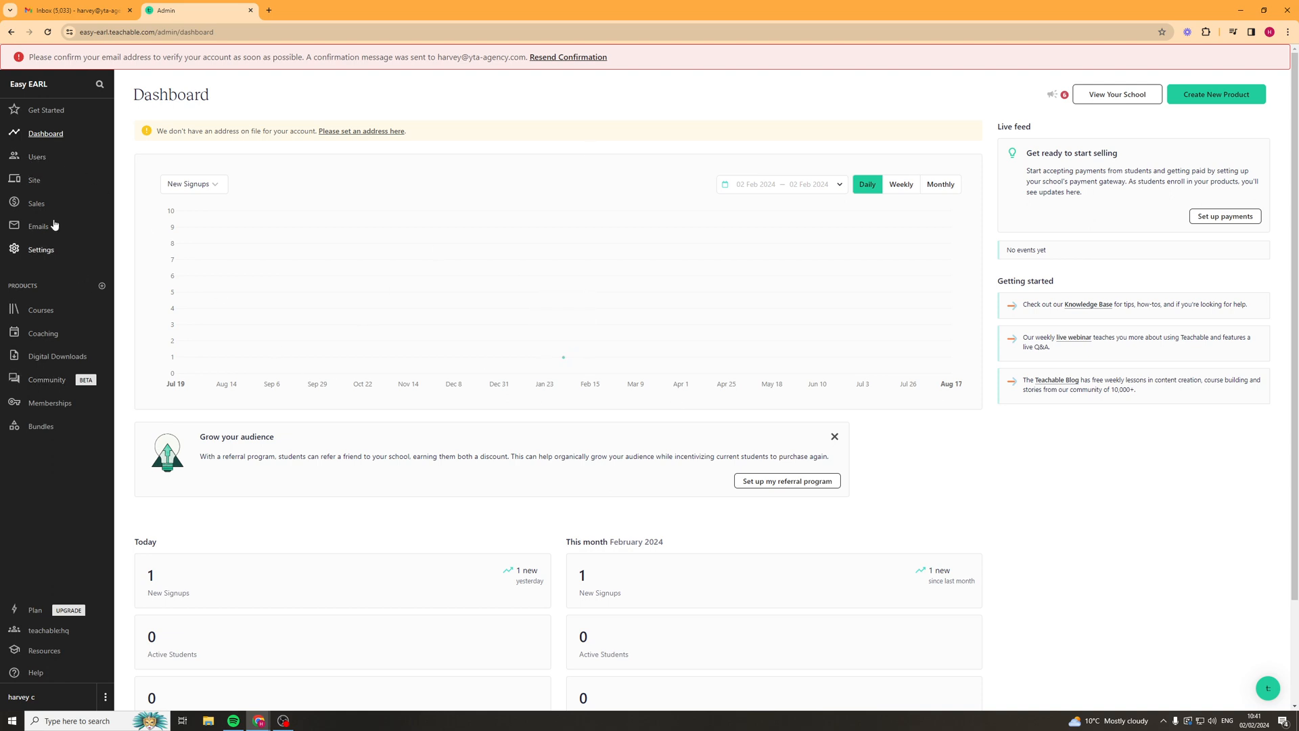
click(37, 156)
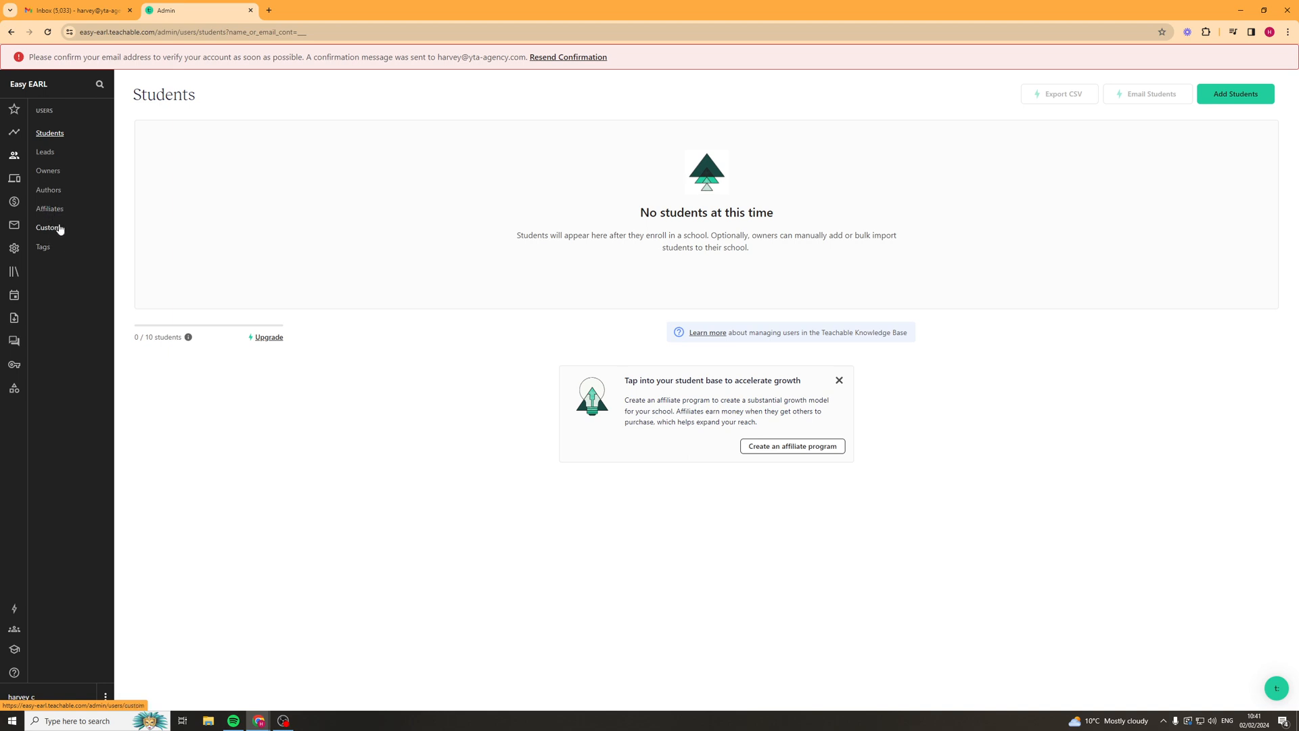
- Open the site's theme settings and preview the public school site, including its All Products page and homepage
click(14, 185)
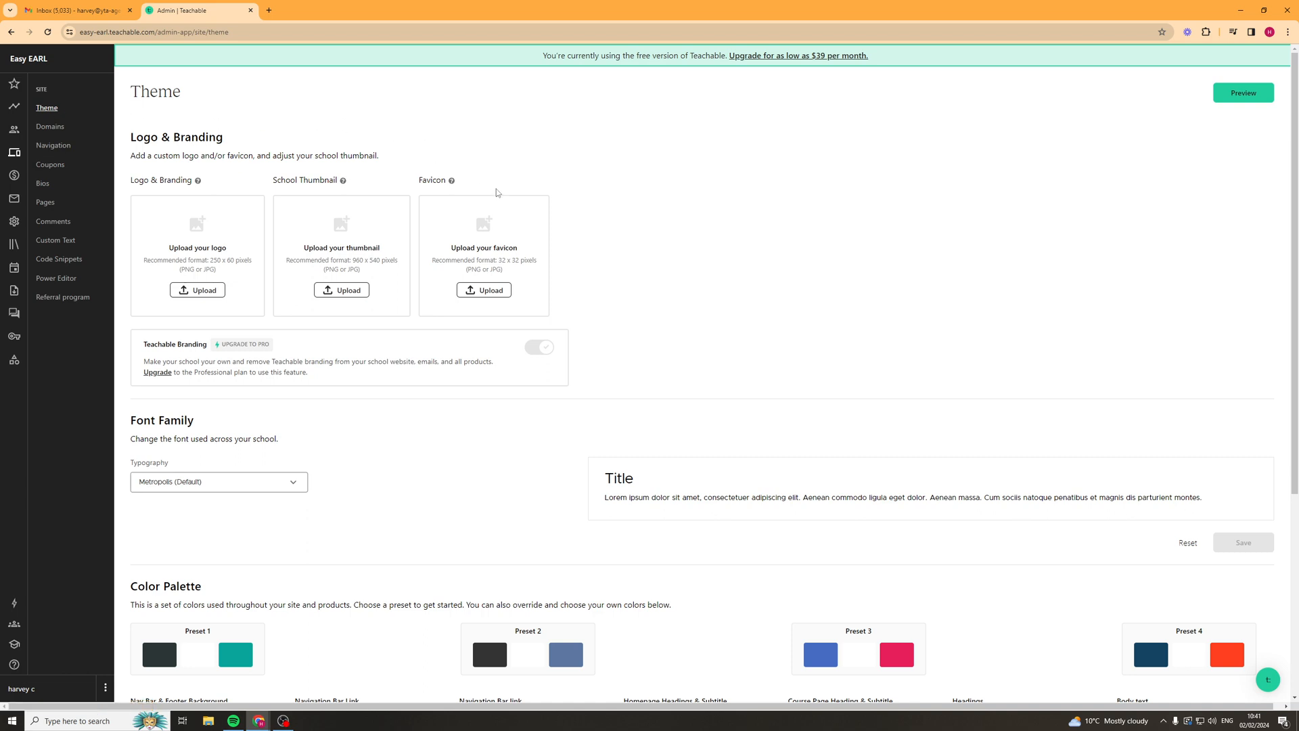
click(1245, 95)
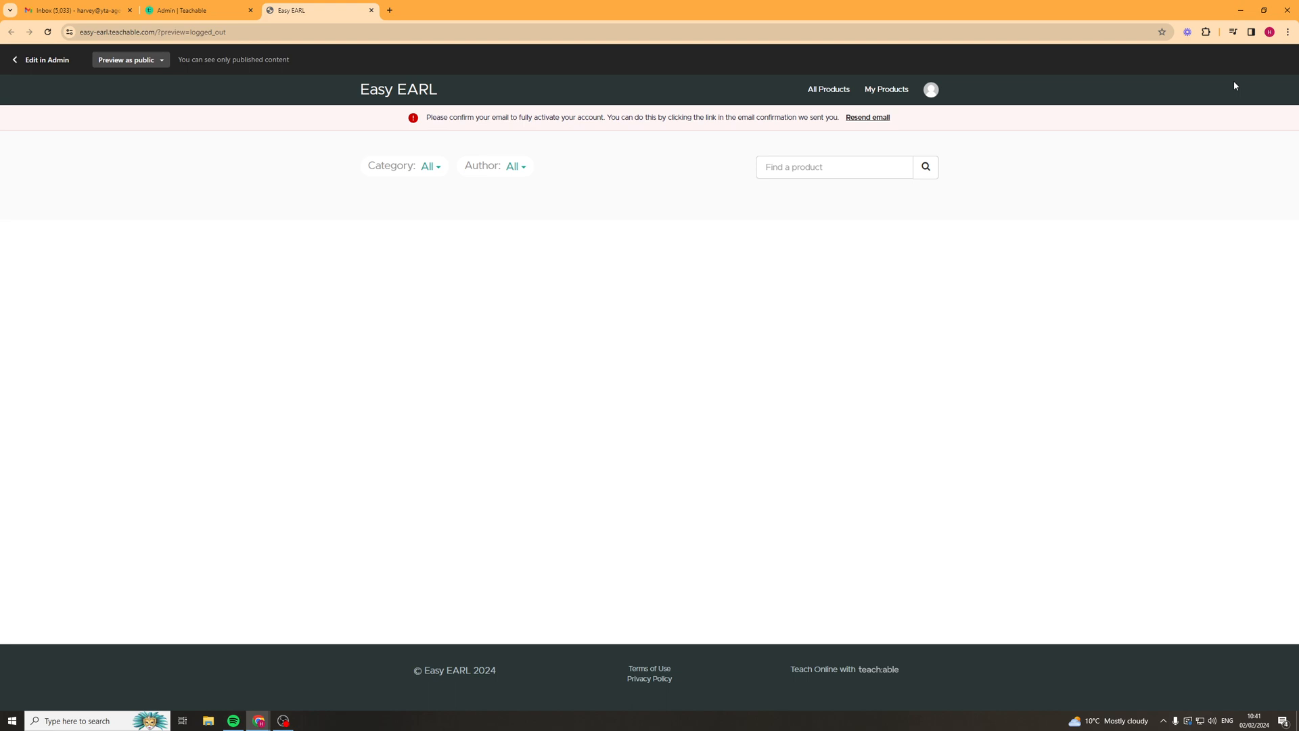
click(825, 88)
click(399, 90)
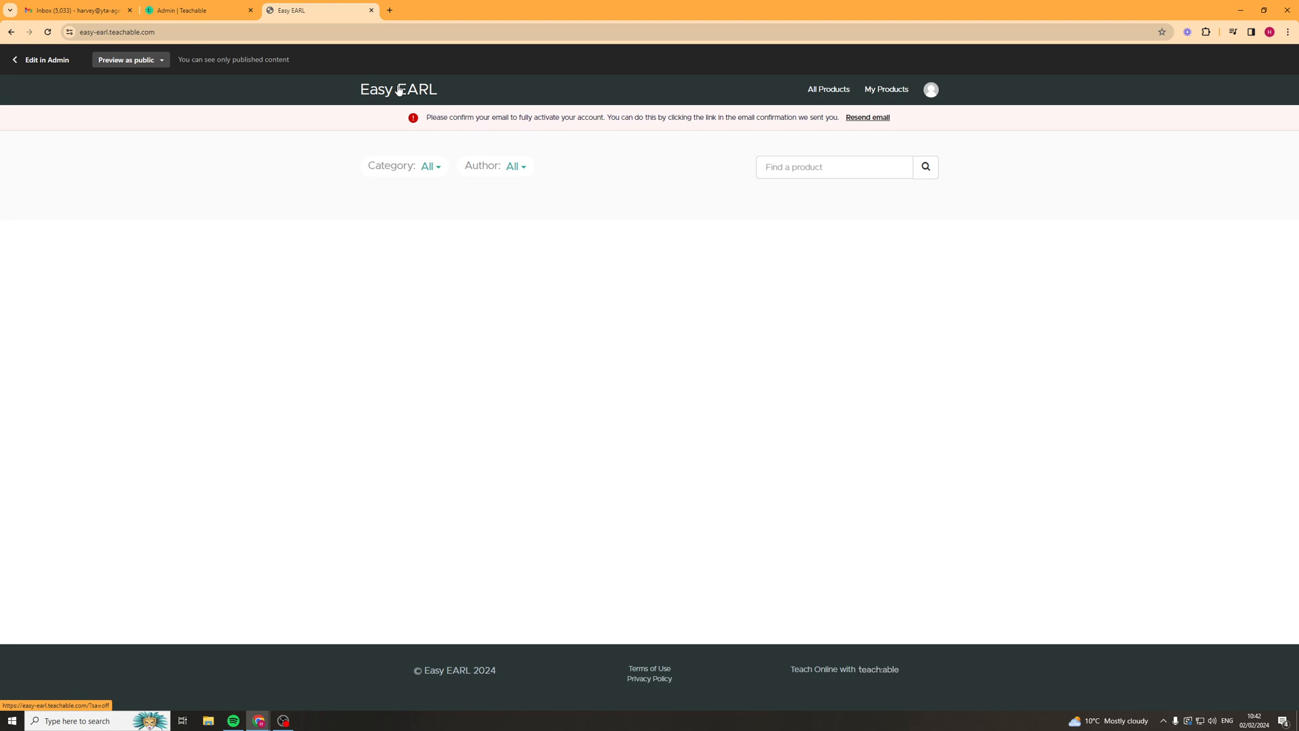
- Return to the theme settings, set the school's typography to Helvetica and save the font change
click(178, 10)
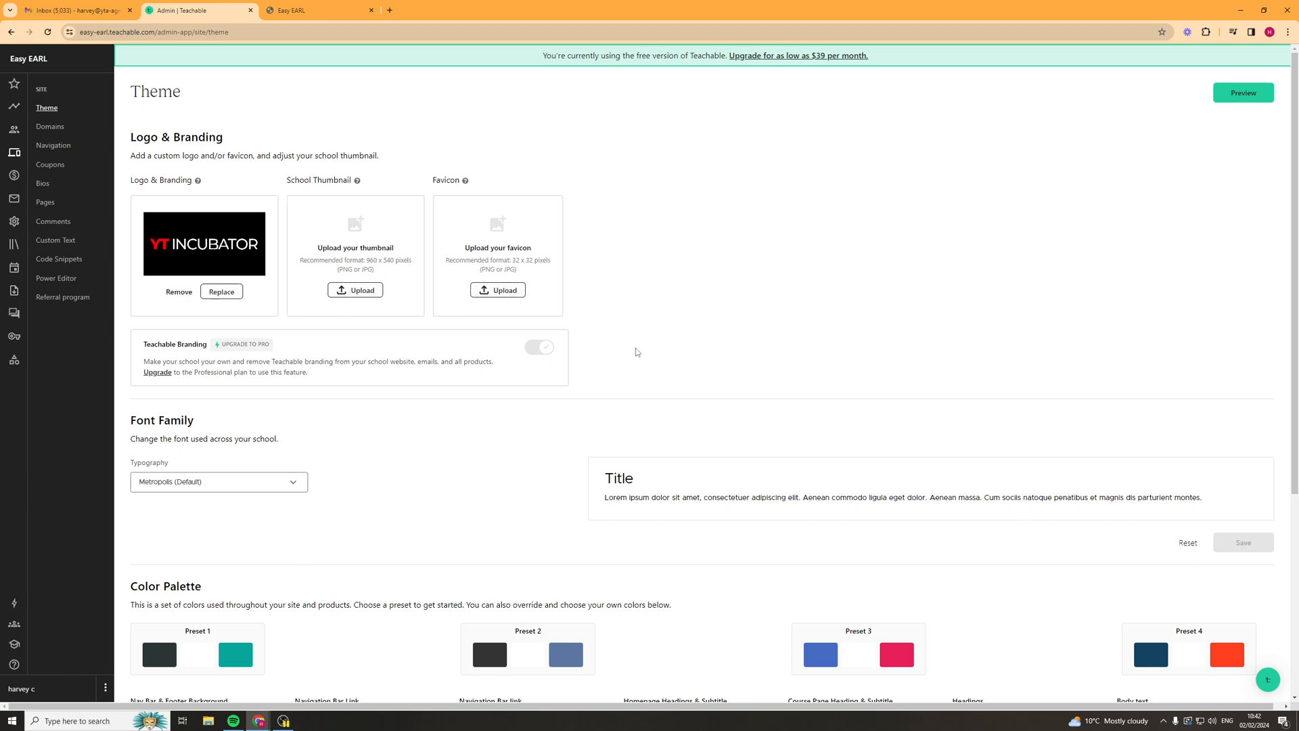
scroll(585, 348, down, 4)
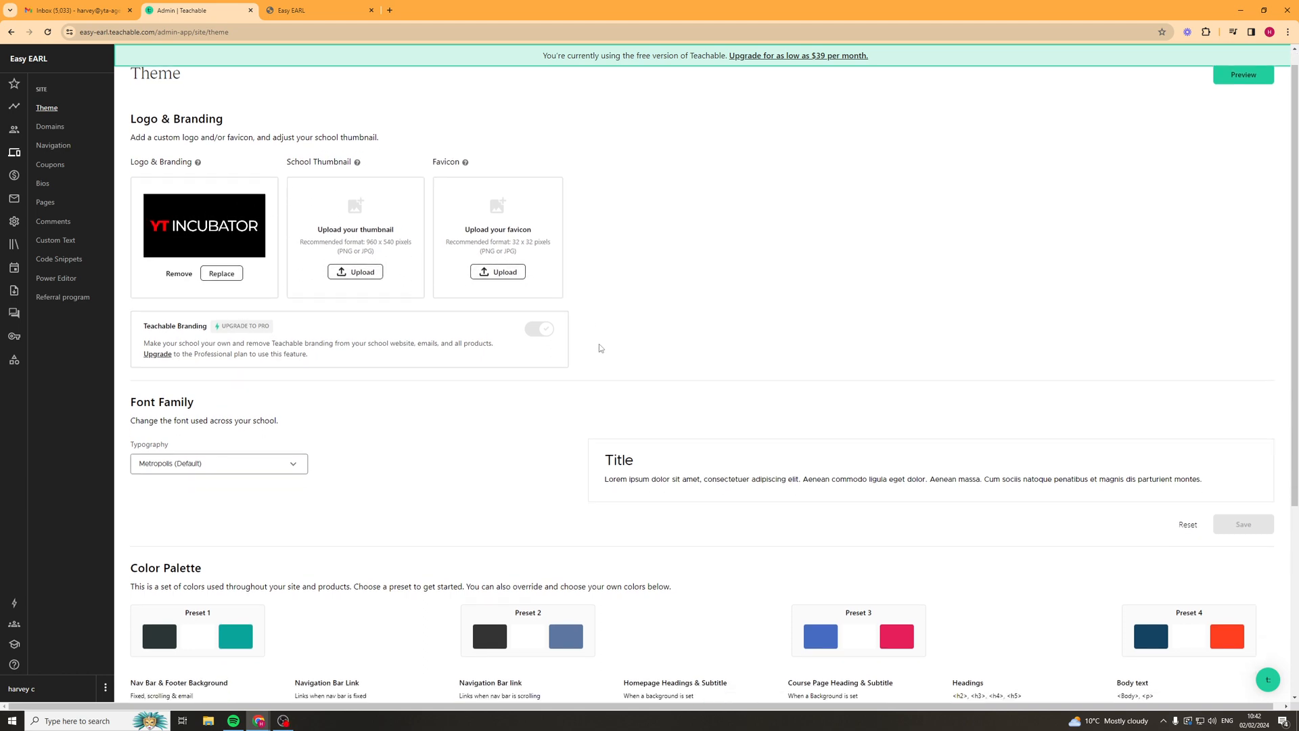
click(293, 228)
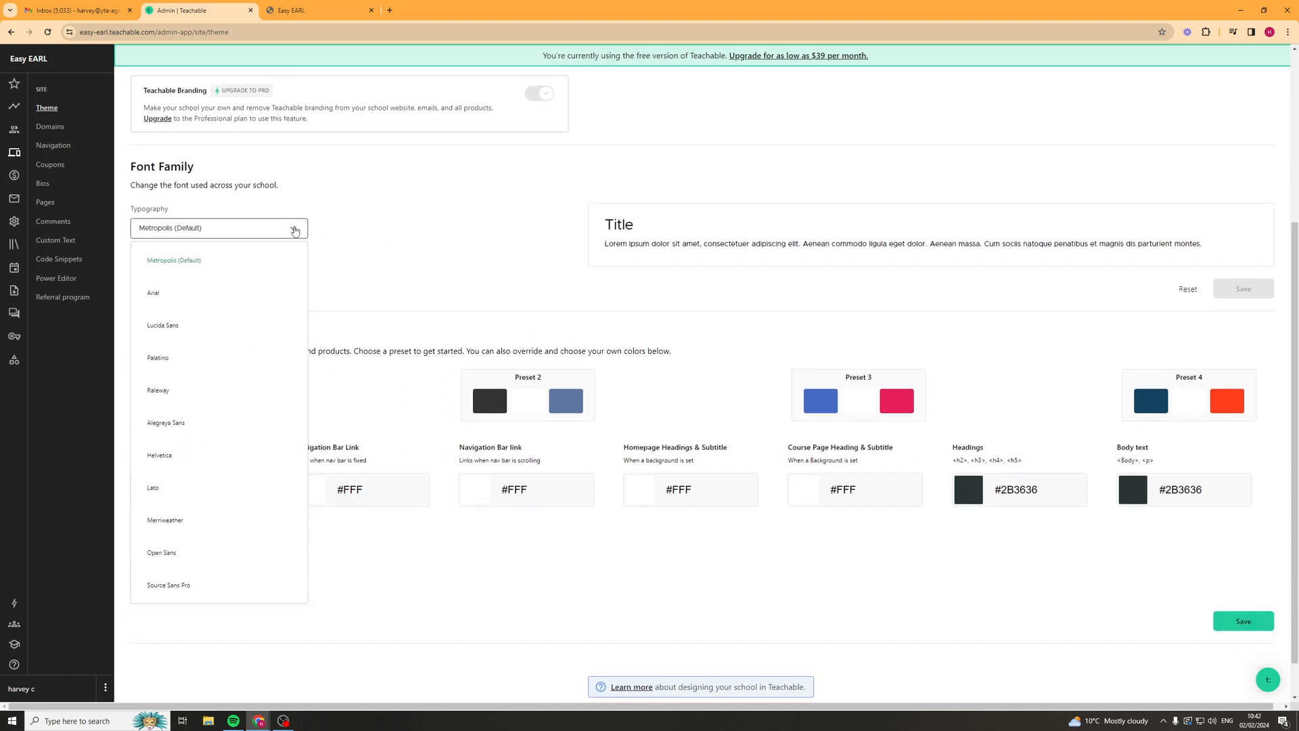
scroll(232, 406, down, 1)
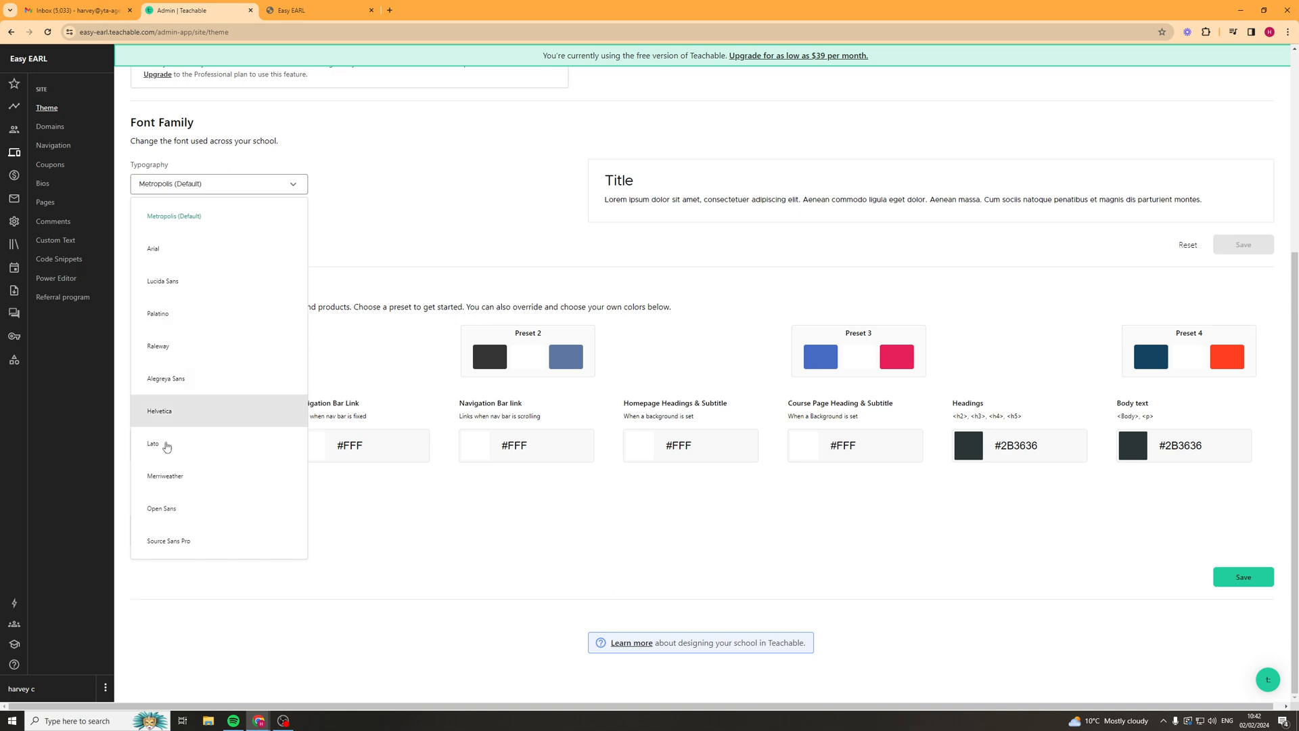
scroll(190, 467, up, 2)
click(179, 513)
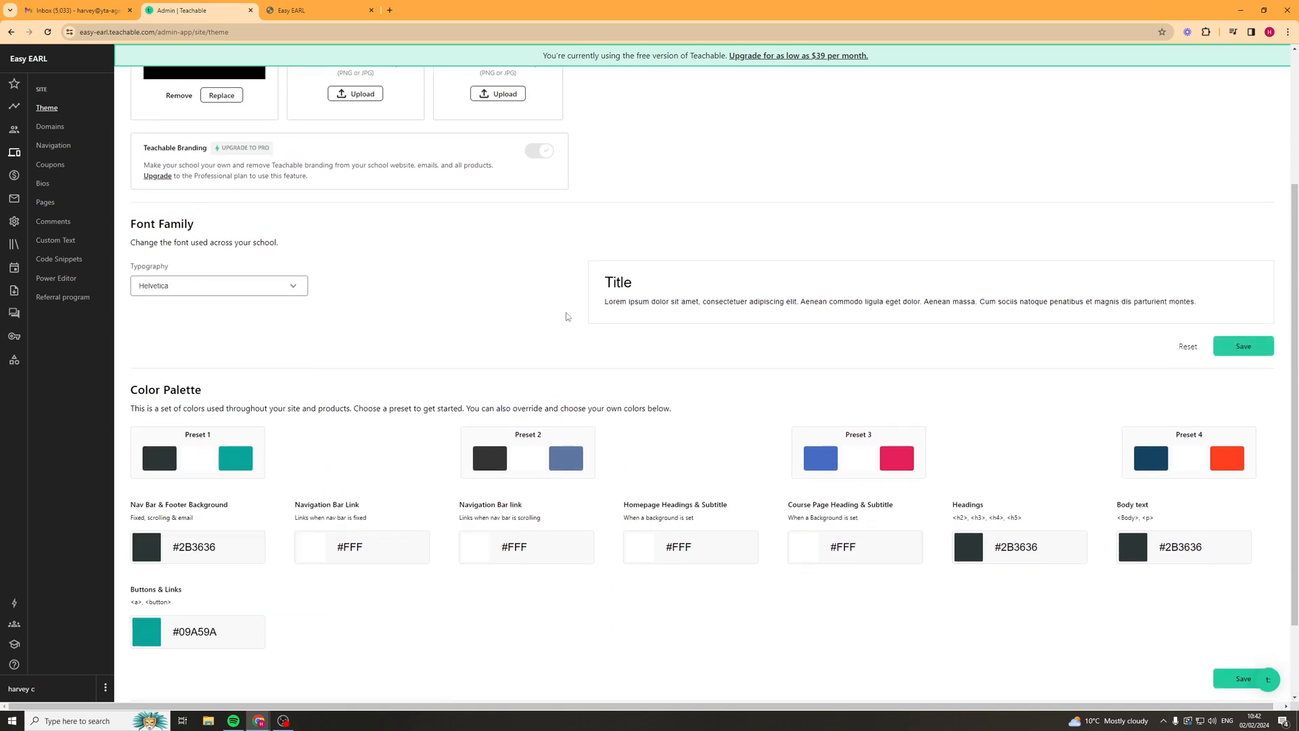
click(1238, 346)
- Try out the four color palette presets, select Preset 1 and save the palette
scroll(494, 277, down, 1)
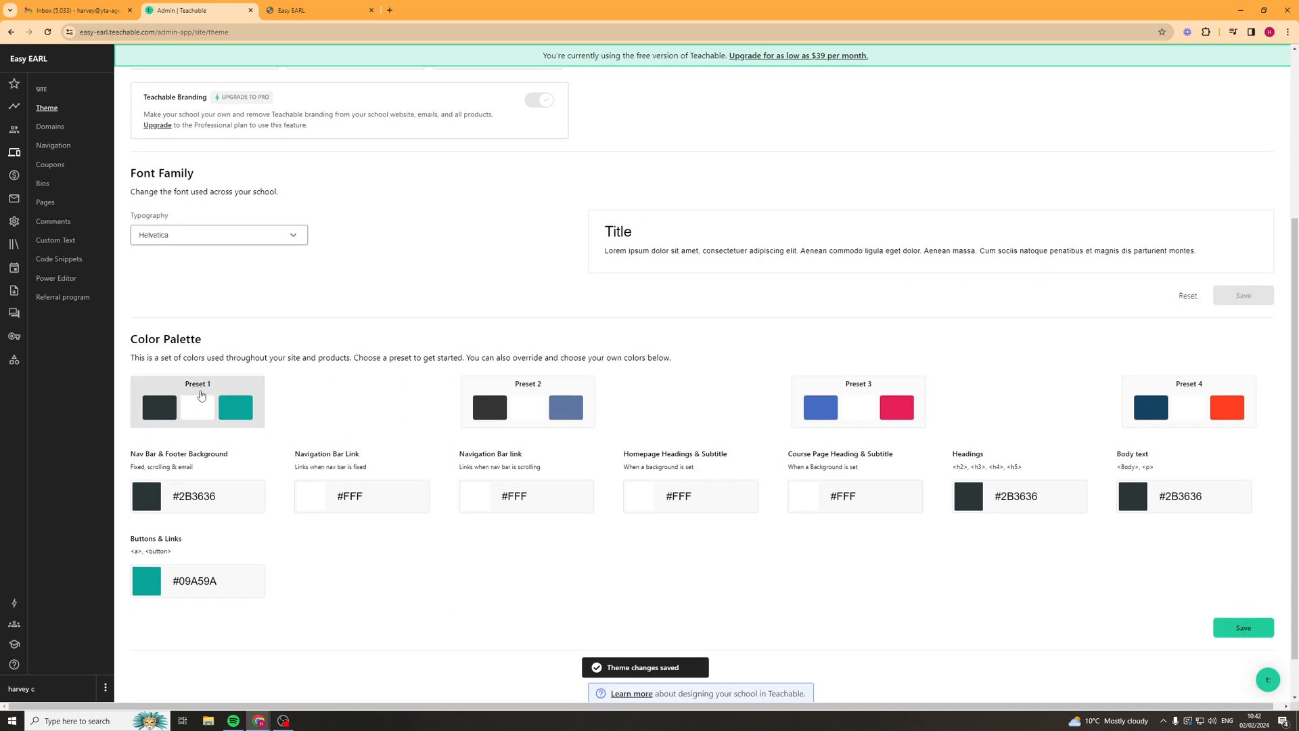
scroll(1038, 311, down, 1)
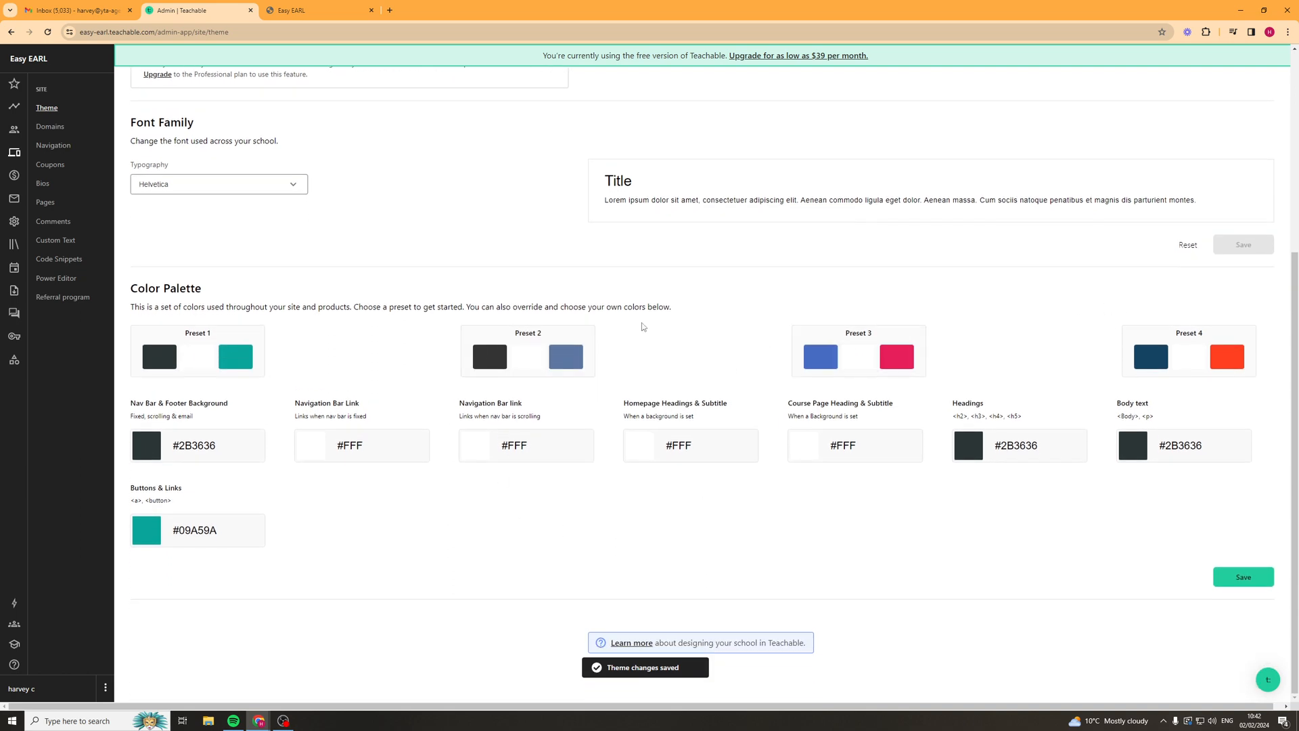
click(224, 347)
click(528, 356)
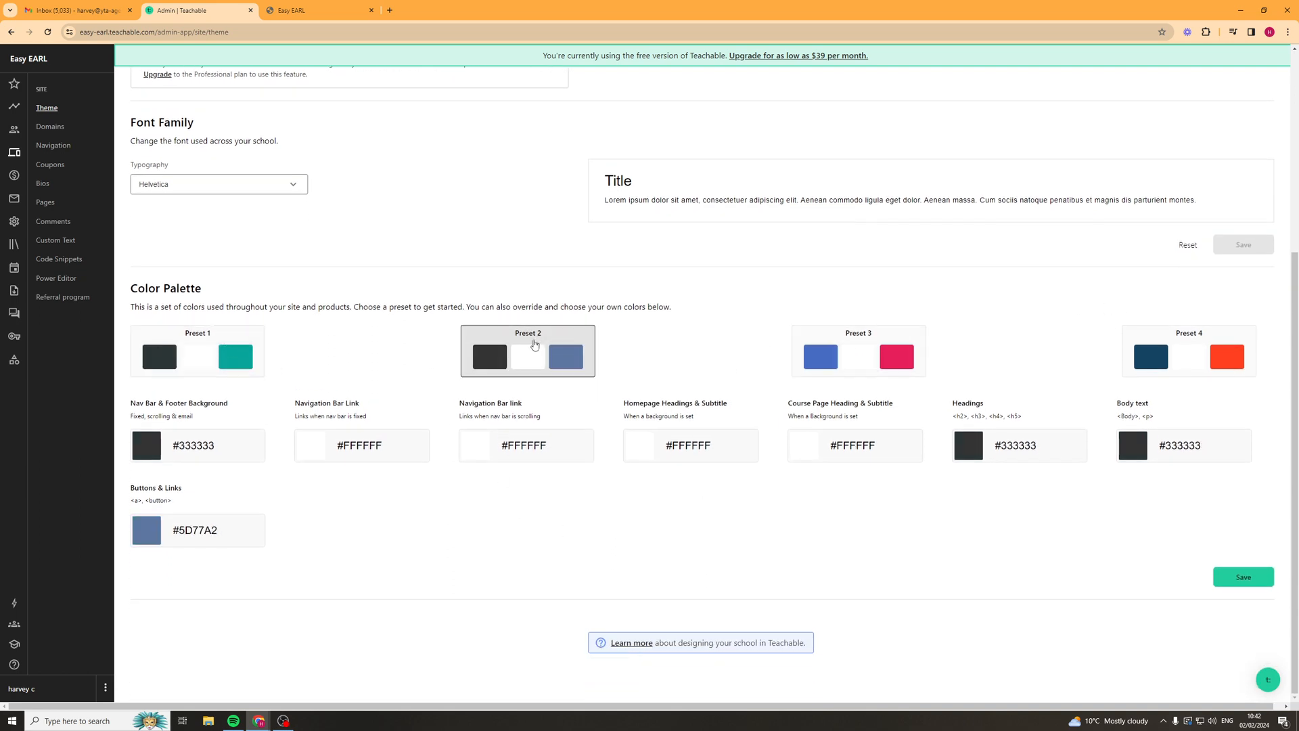
click(858, 355)
click(1164, 349)
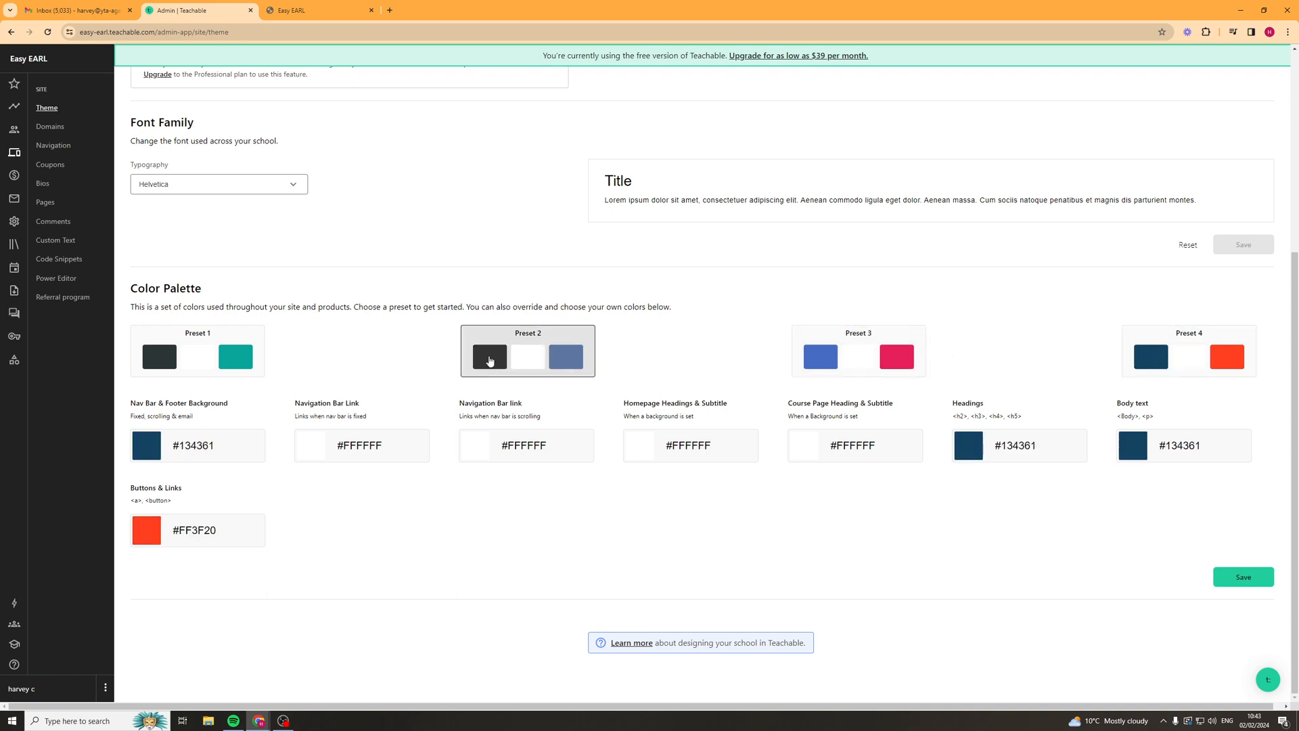
click(528, 353)
click(171, 372)
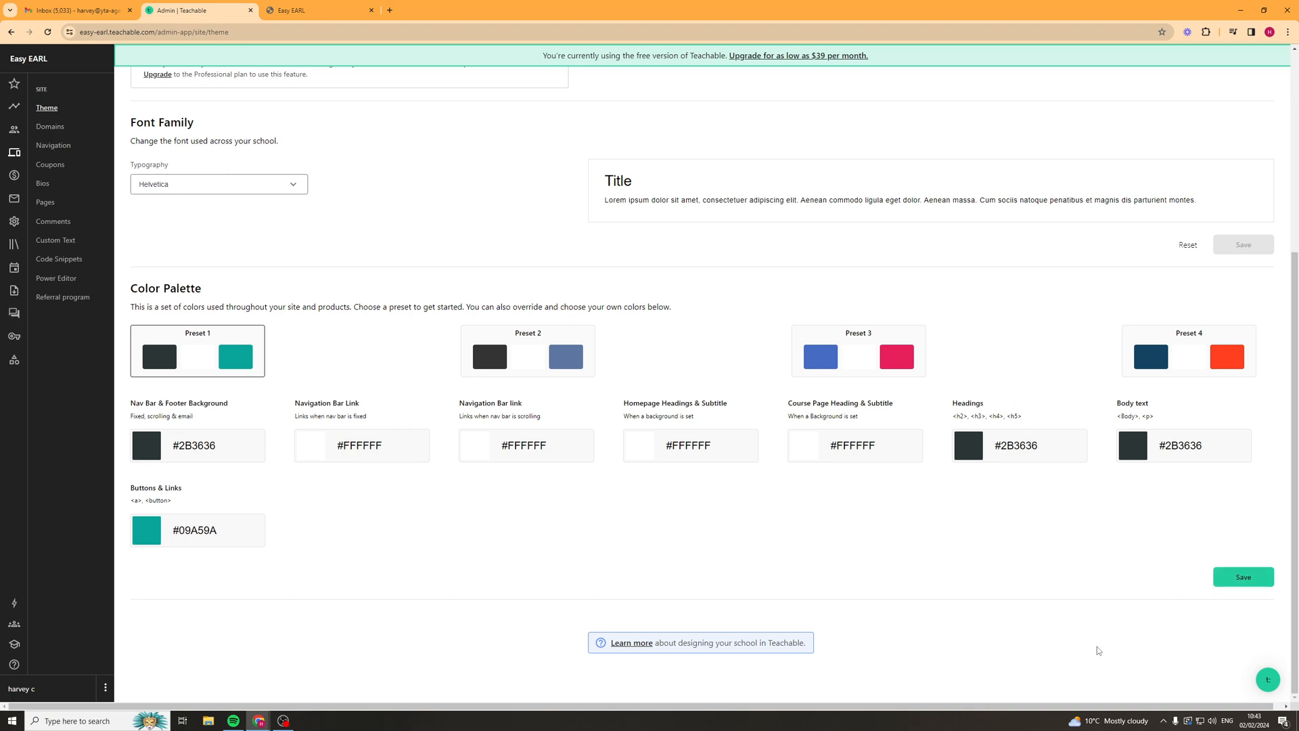
click(1244, 576)
- Examine the school's primary domain and the form for adding a teachable.com subdomain, without adding one
click(50, 126)
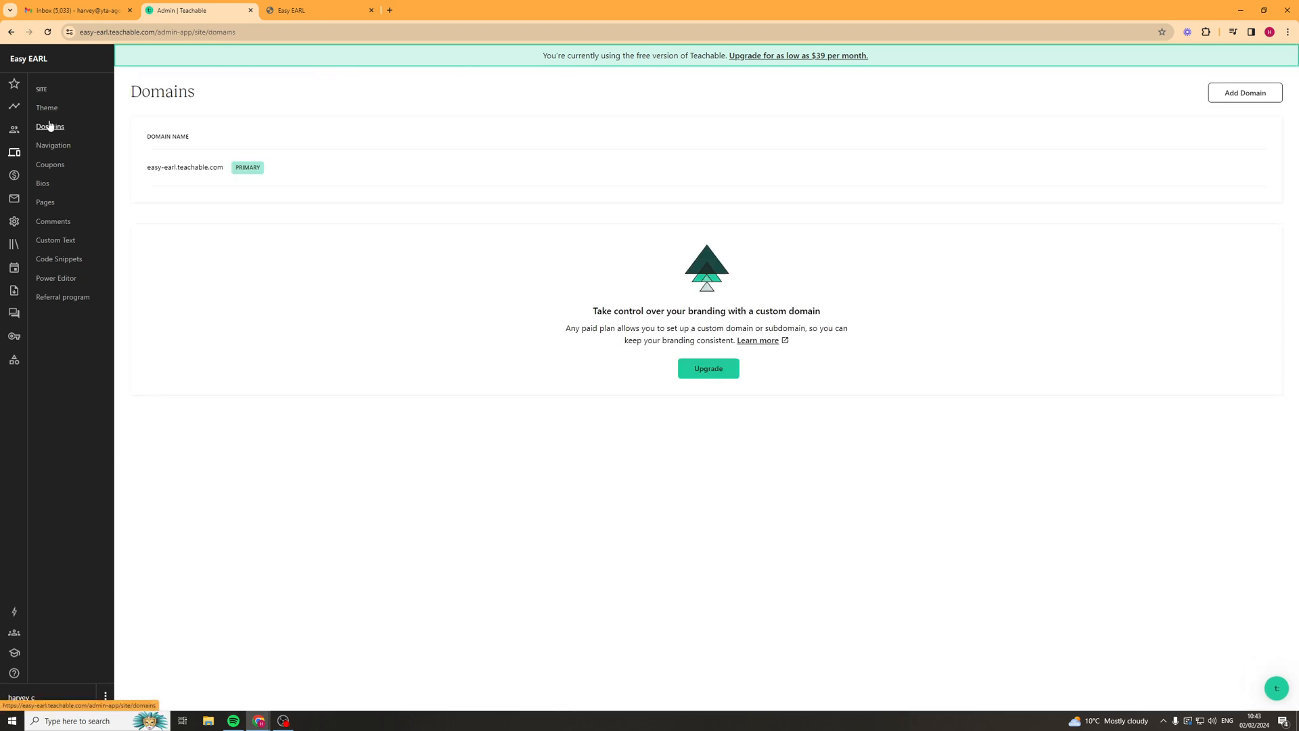
drag(149, 168, 239, 168)
click(164, 168)
click(240, 168)
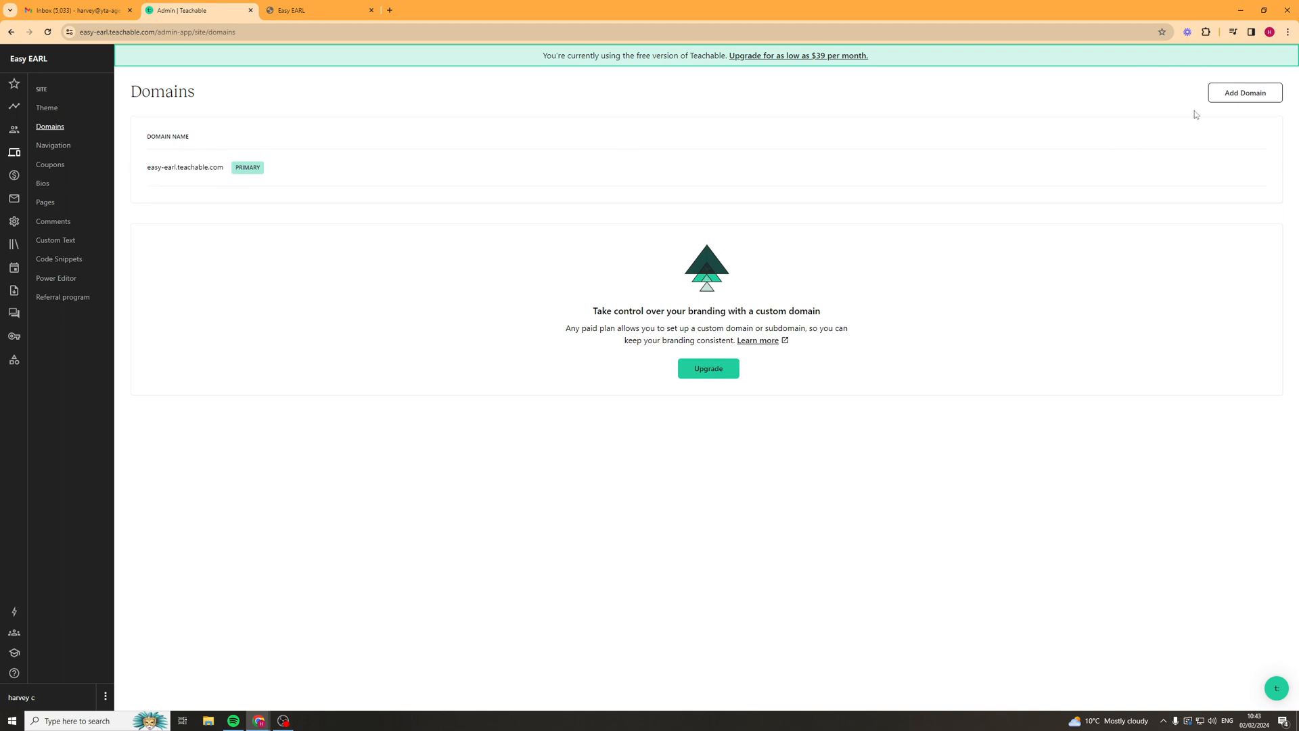
click(1237, 91)
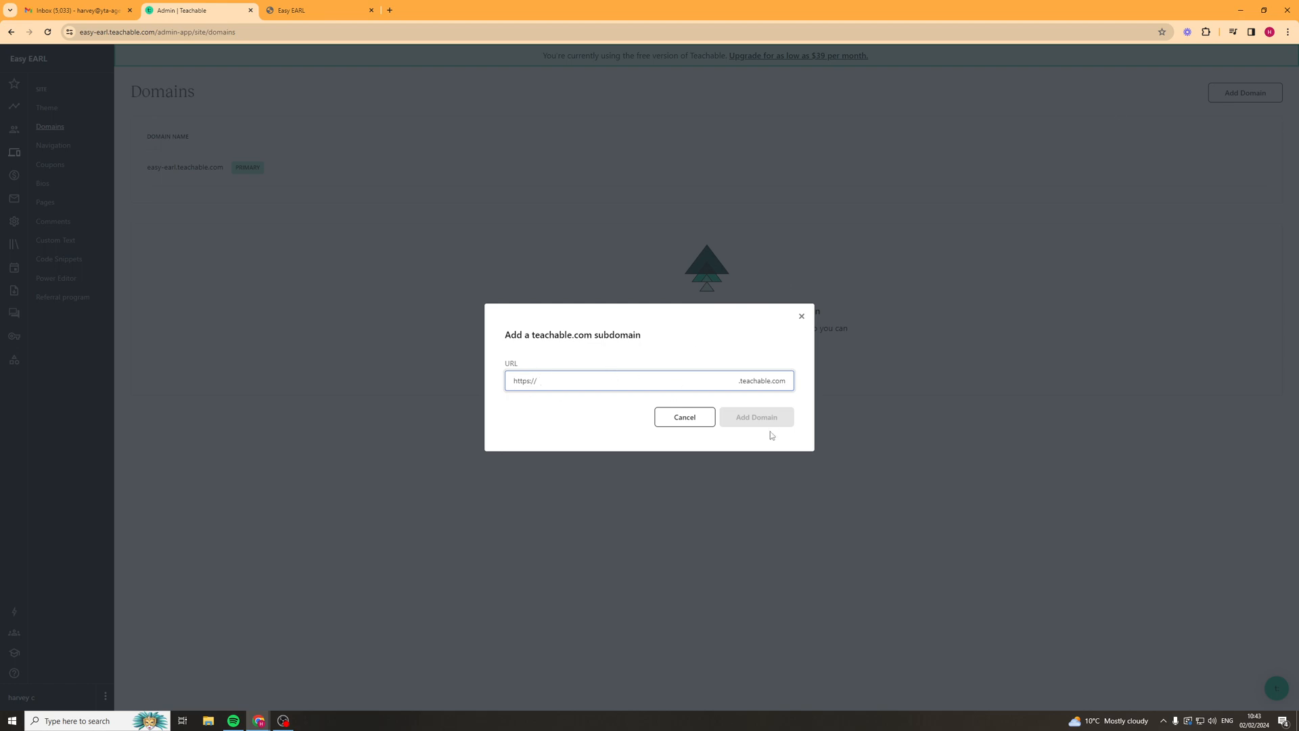
click(802, 316)
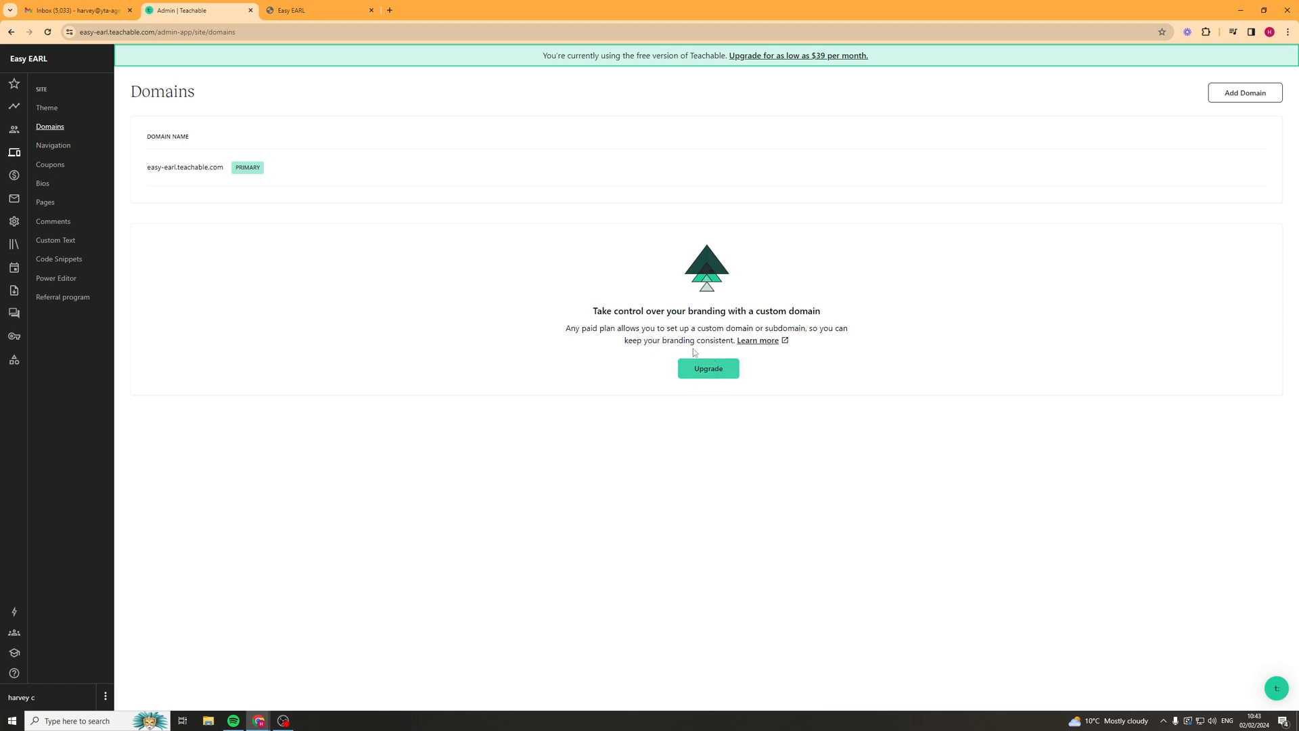
- Examine the site's navigation settings and the page choices for a new navigation bar link, without adding a link
click(41, 144)
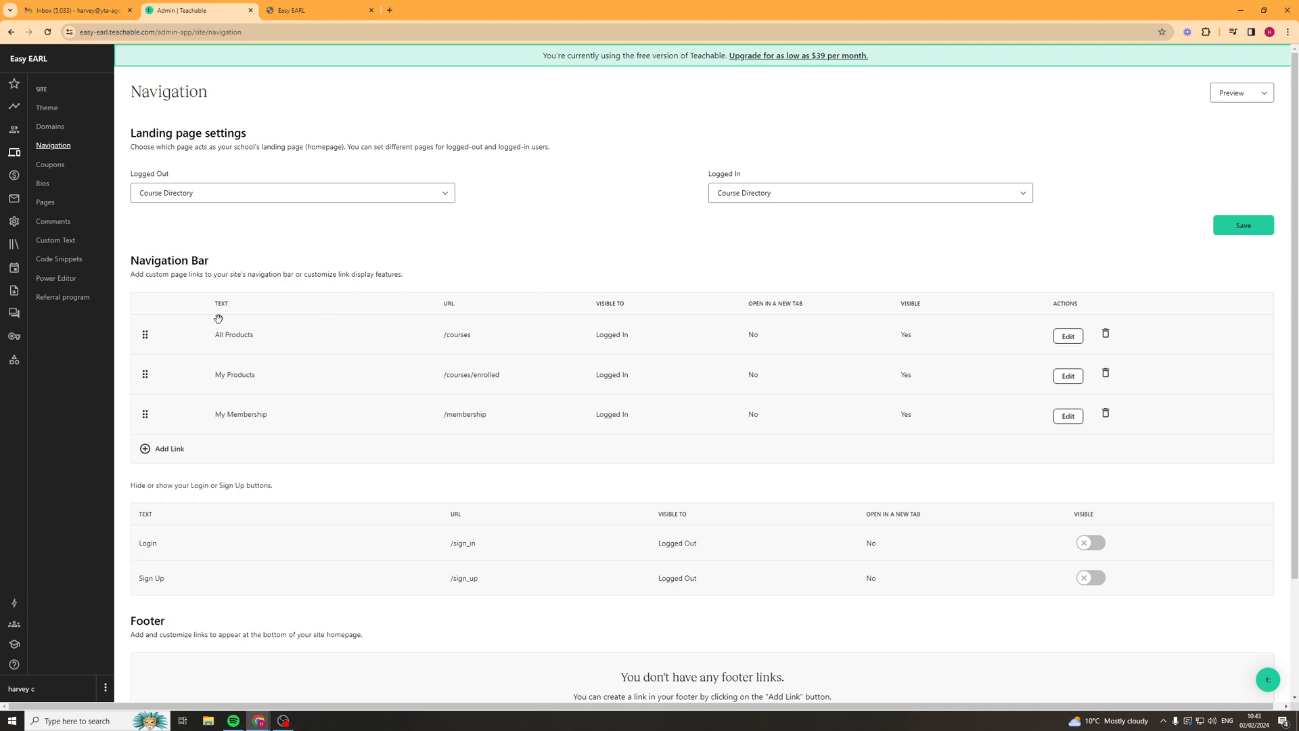
scroll(290, 320, down, 2)
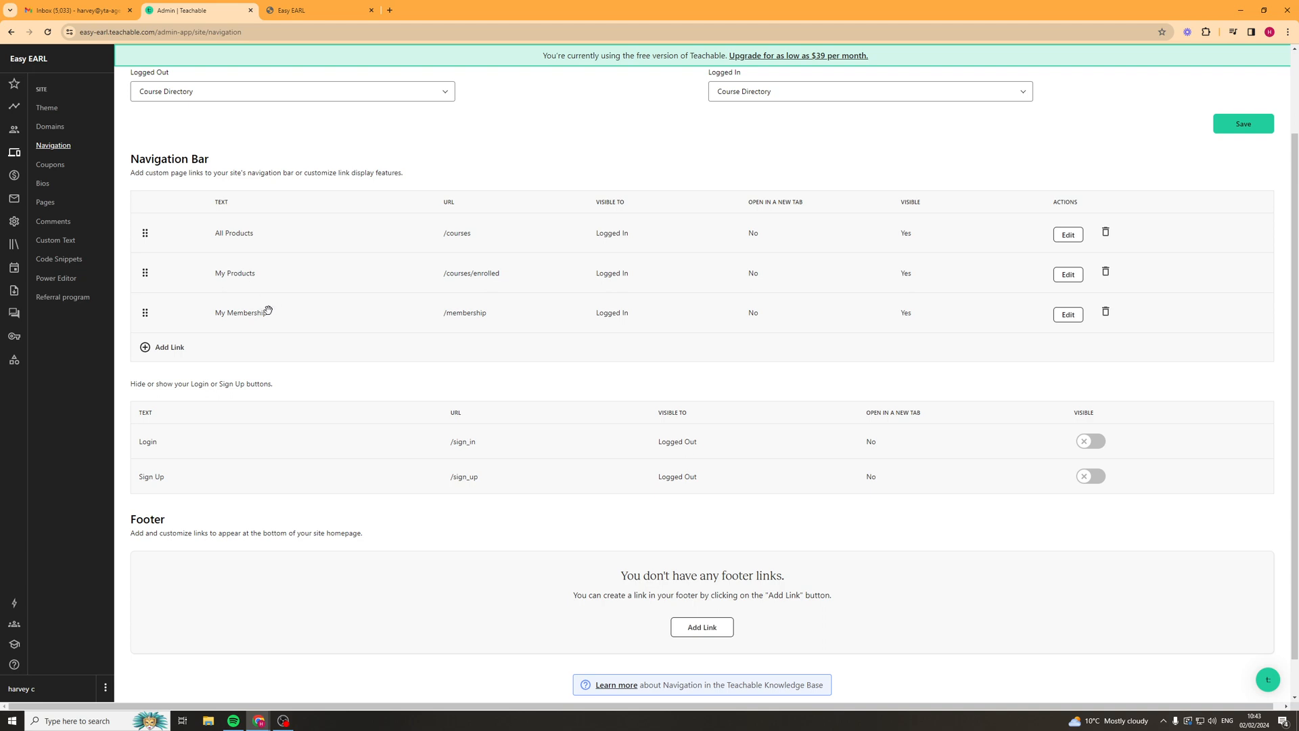
click(140, 350)
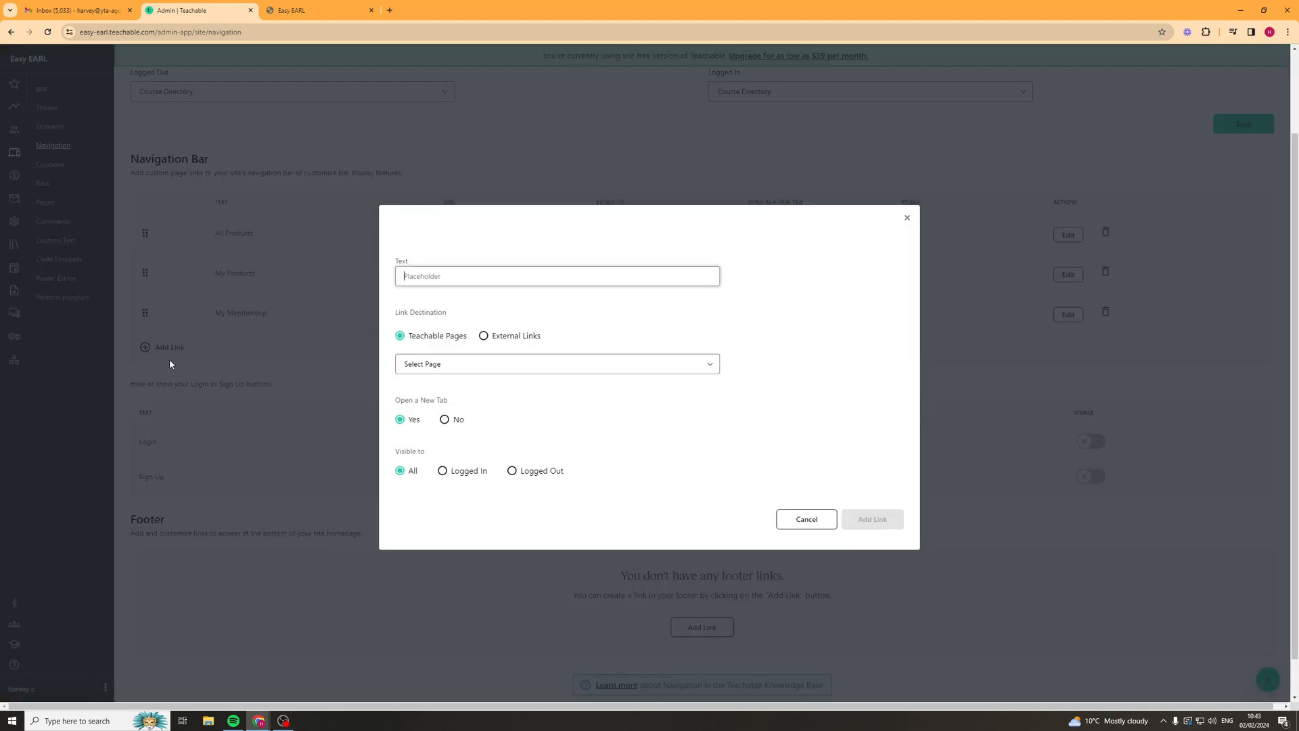
click(494, 366)
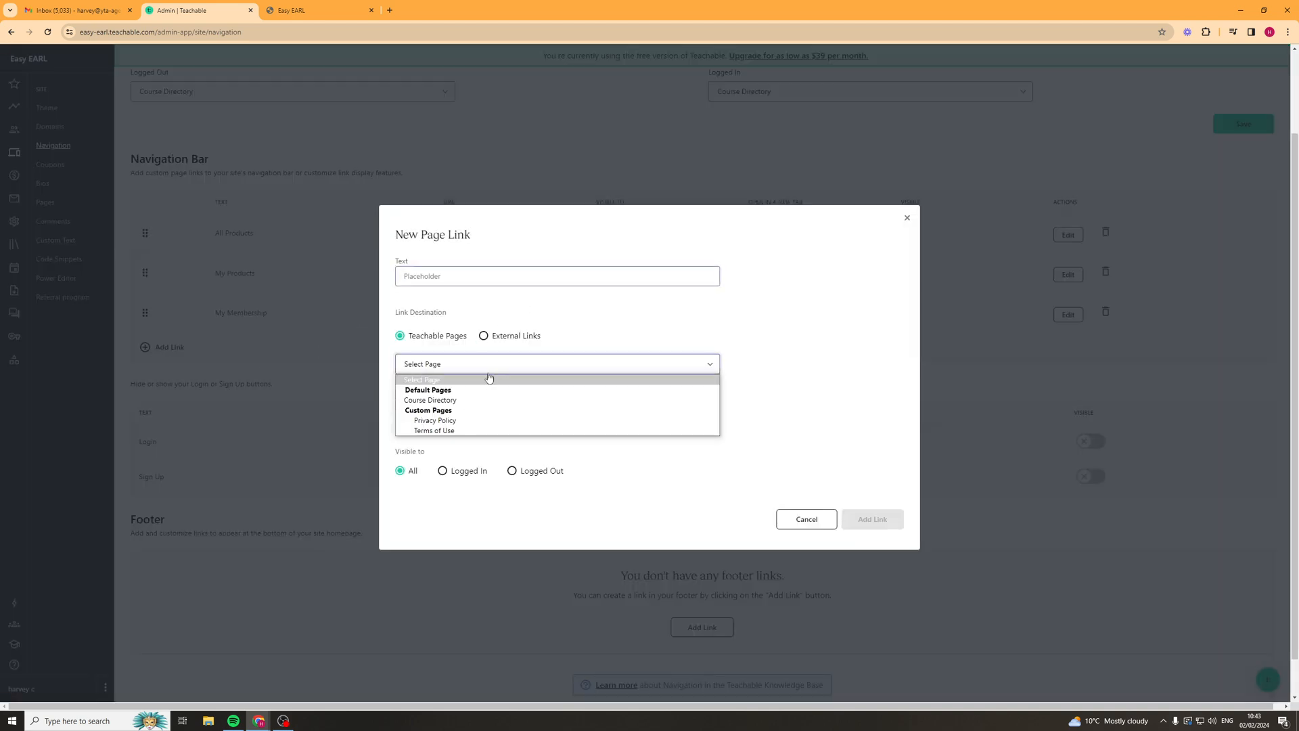
click(735, 339)
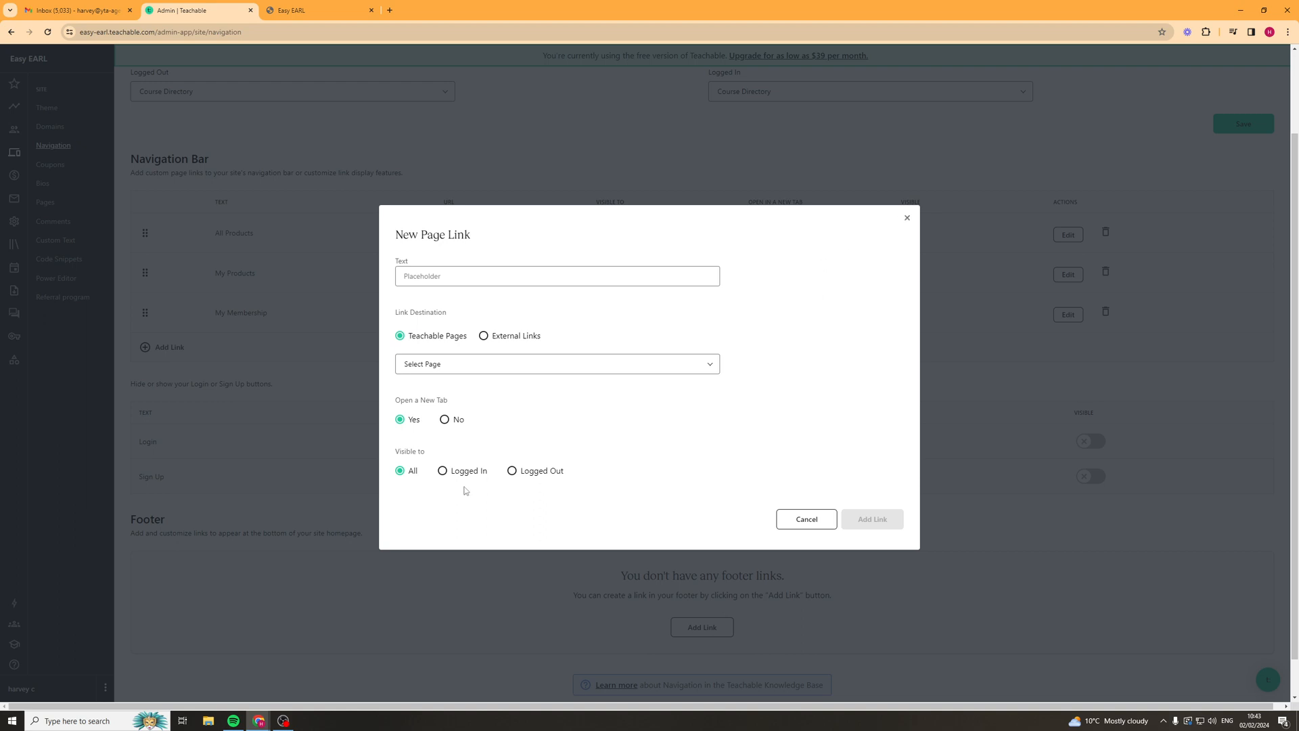
click(908, 217)
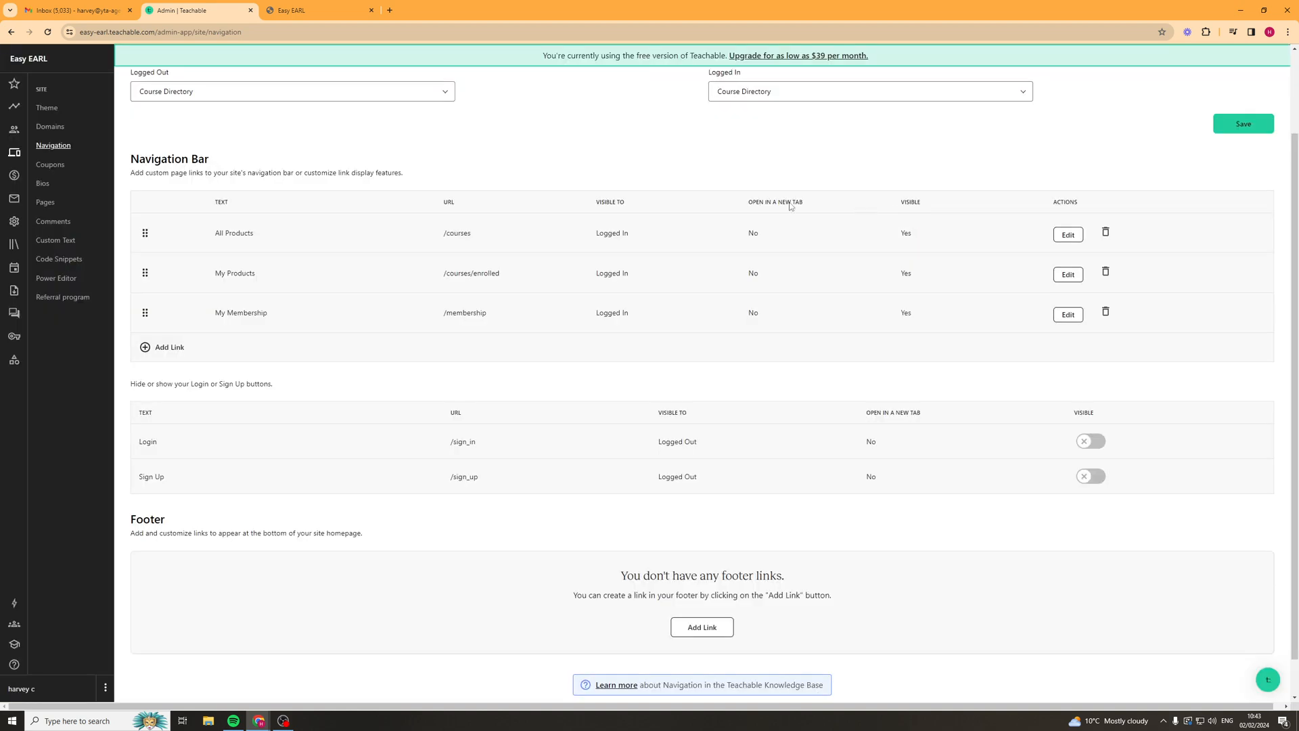
scroll(377, 420, down, 2)
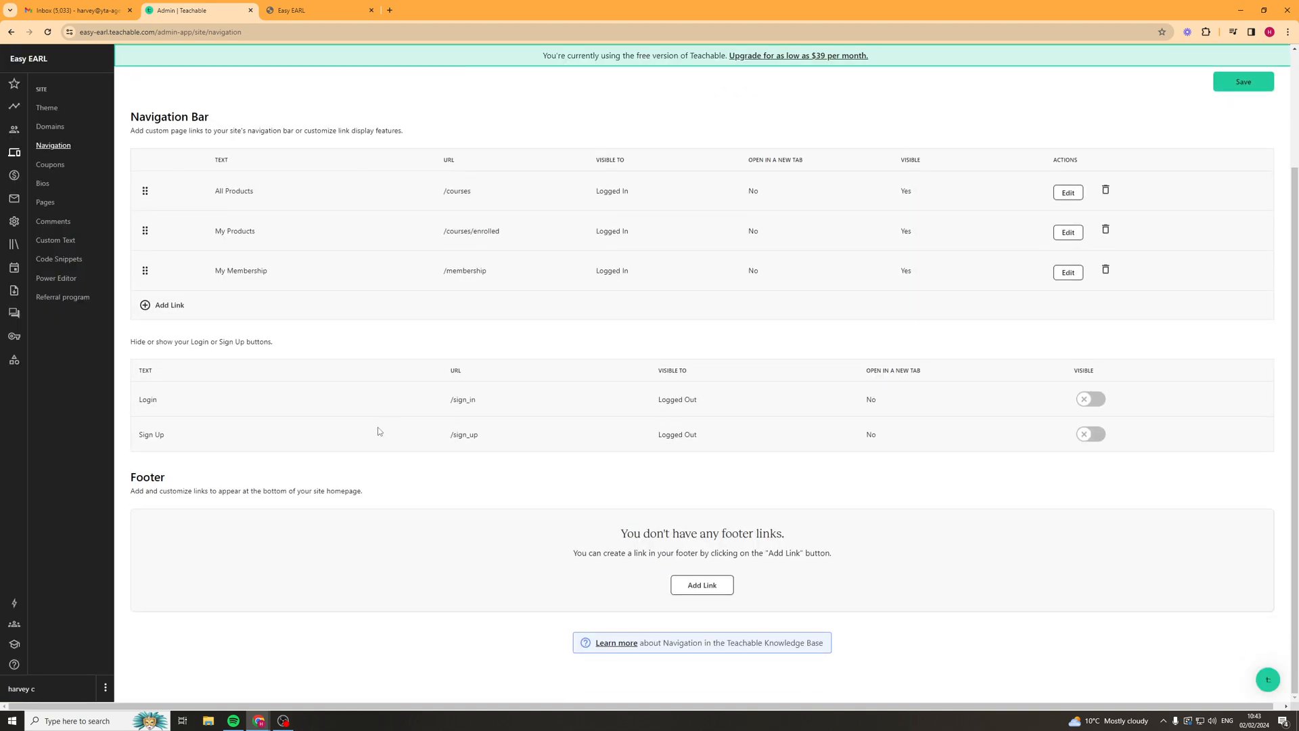
- View the coupons page and the existing author entry on the Bios page
click(57, 174)
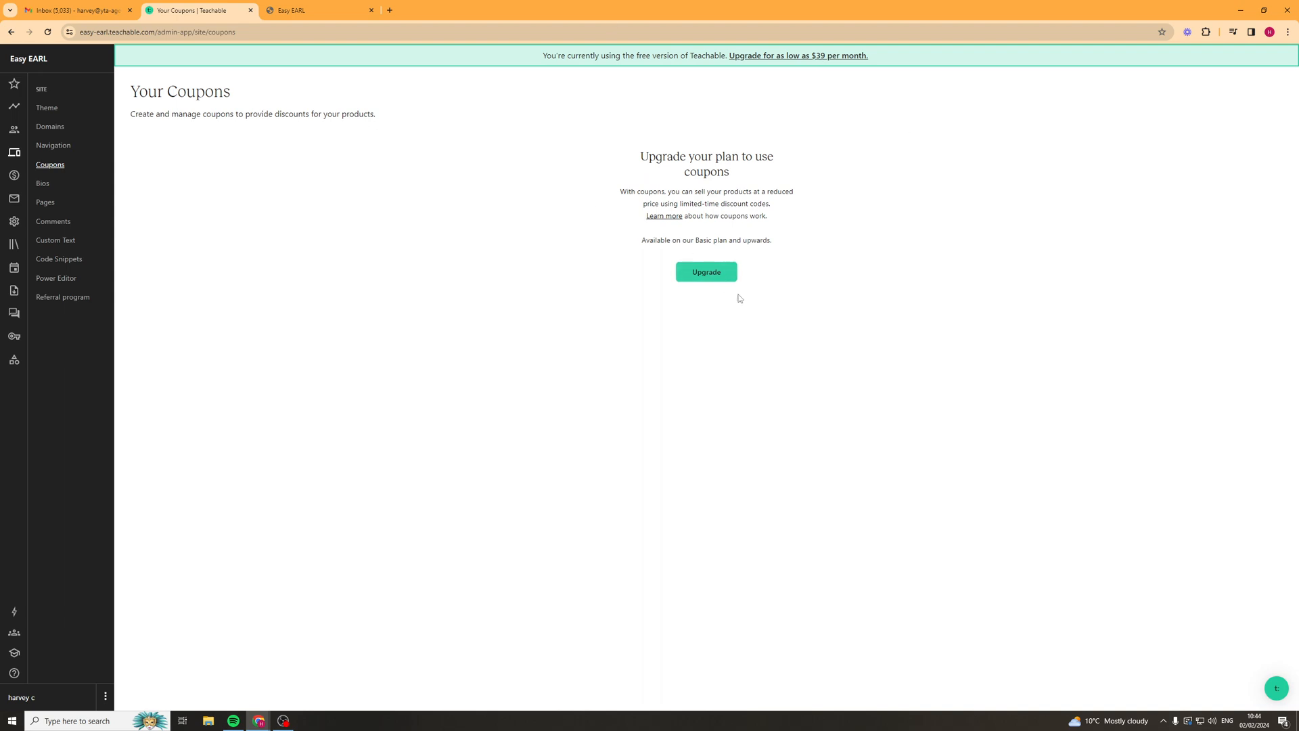
click(57, 194)
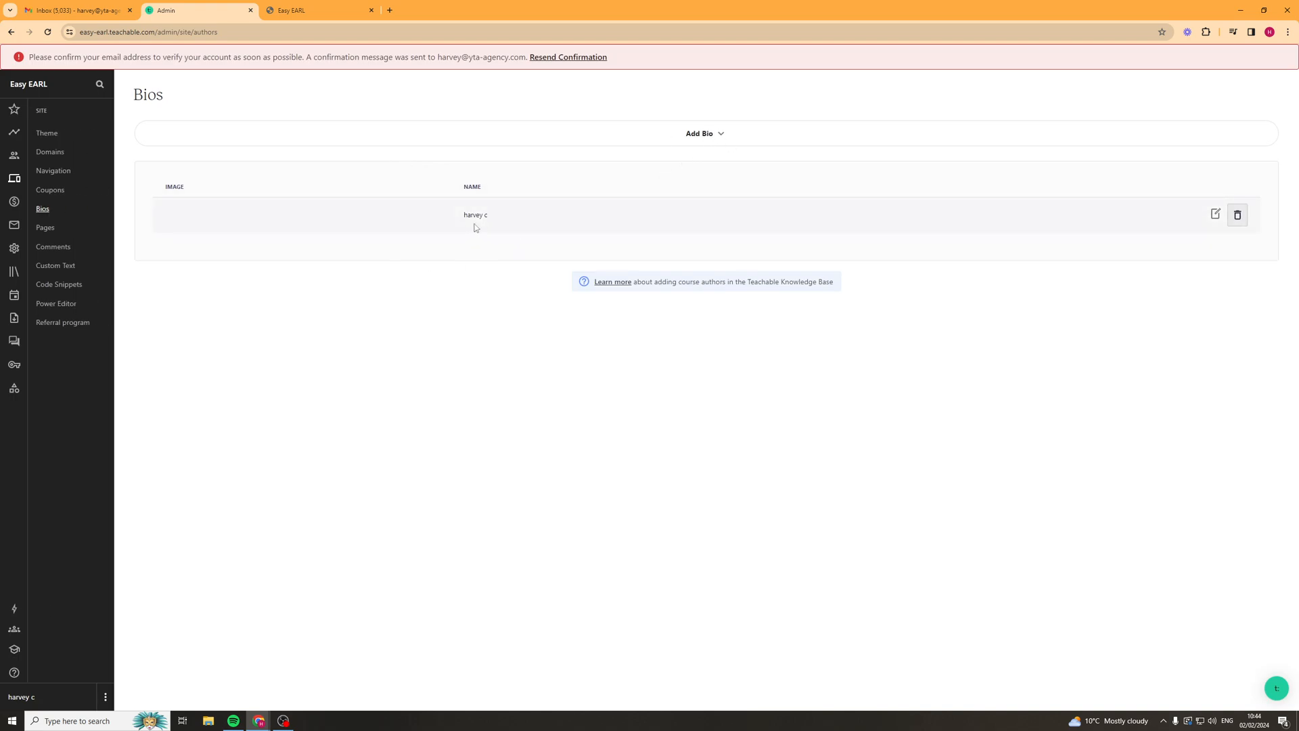
drag(454, 218, 594, 224)
click(525, 285)
- Examine the Homepage entry and its URL in the school pages list, and switch back to the public site preview
click(50, 232)
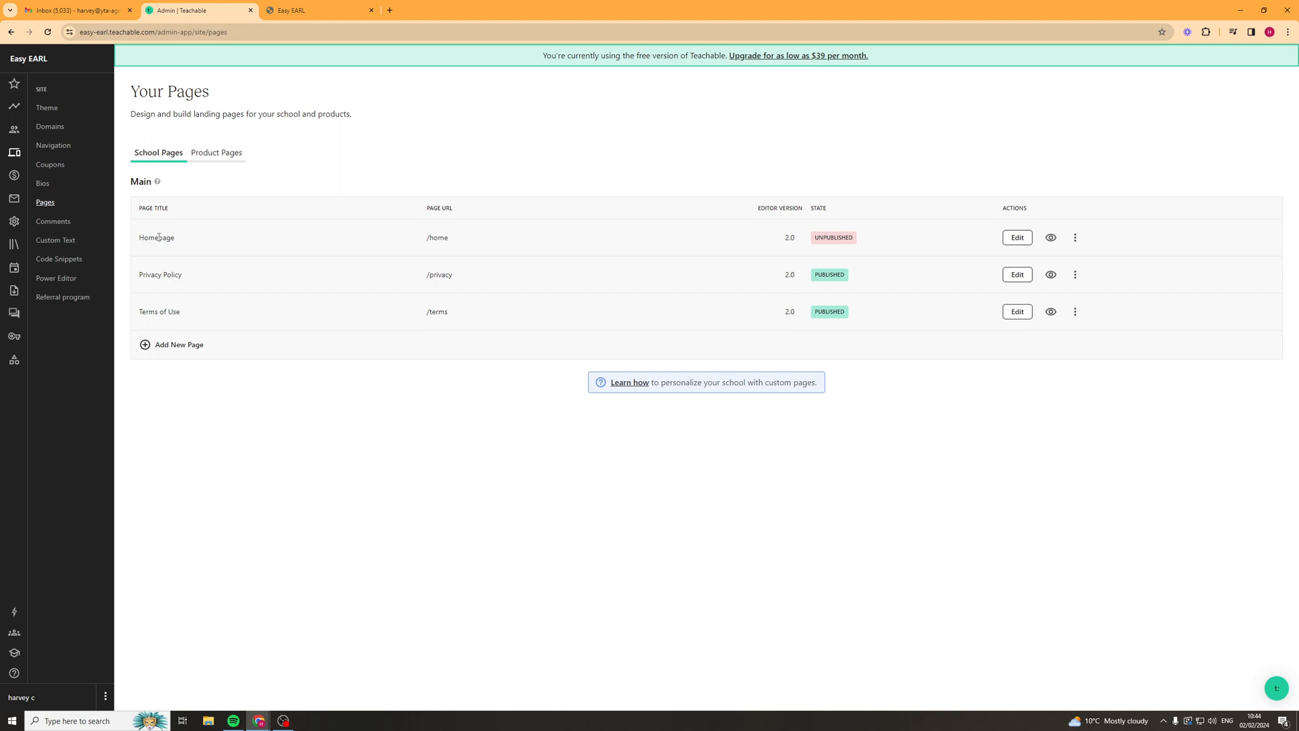
drag(174, 241, 176, 240)
drag(166, 239, 440, 239)
click(391, 242)
click(311, 7)
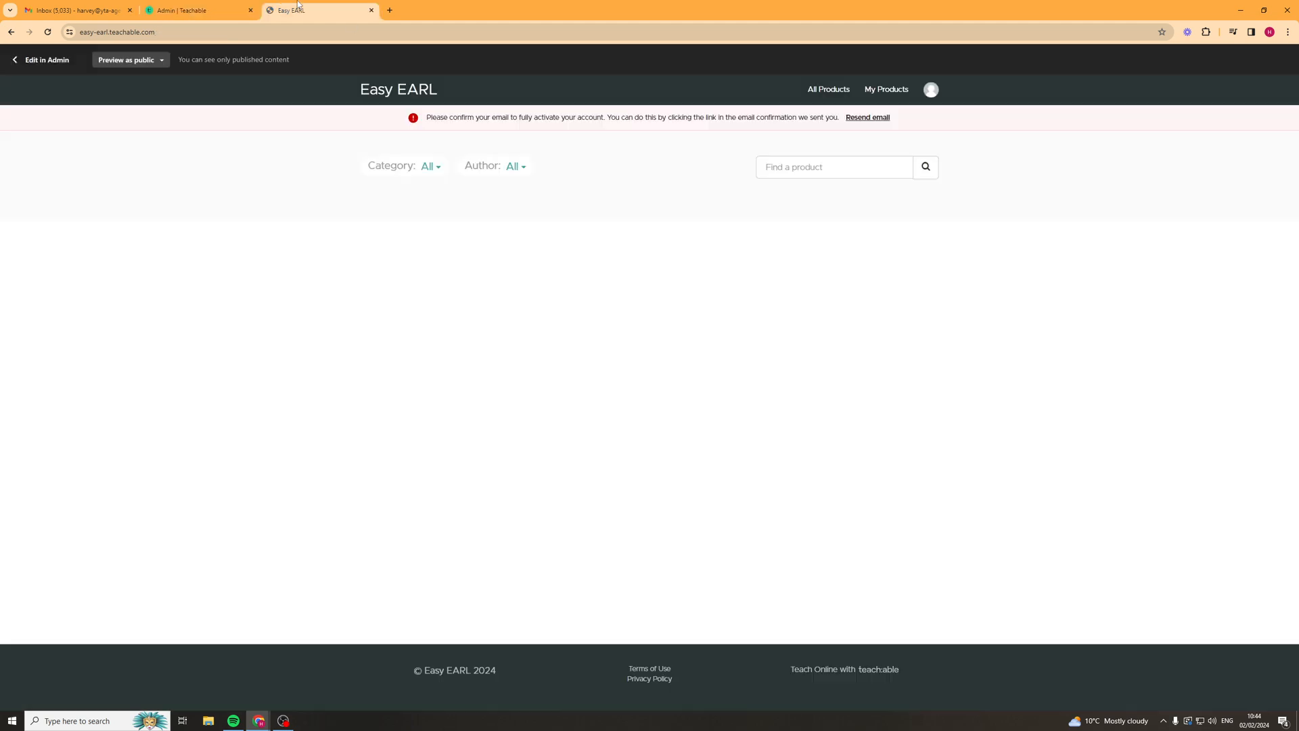
- Load the home page of the public site, and open the Homepage from the admin's school pages for editing
click(406, 90)
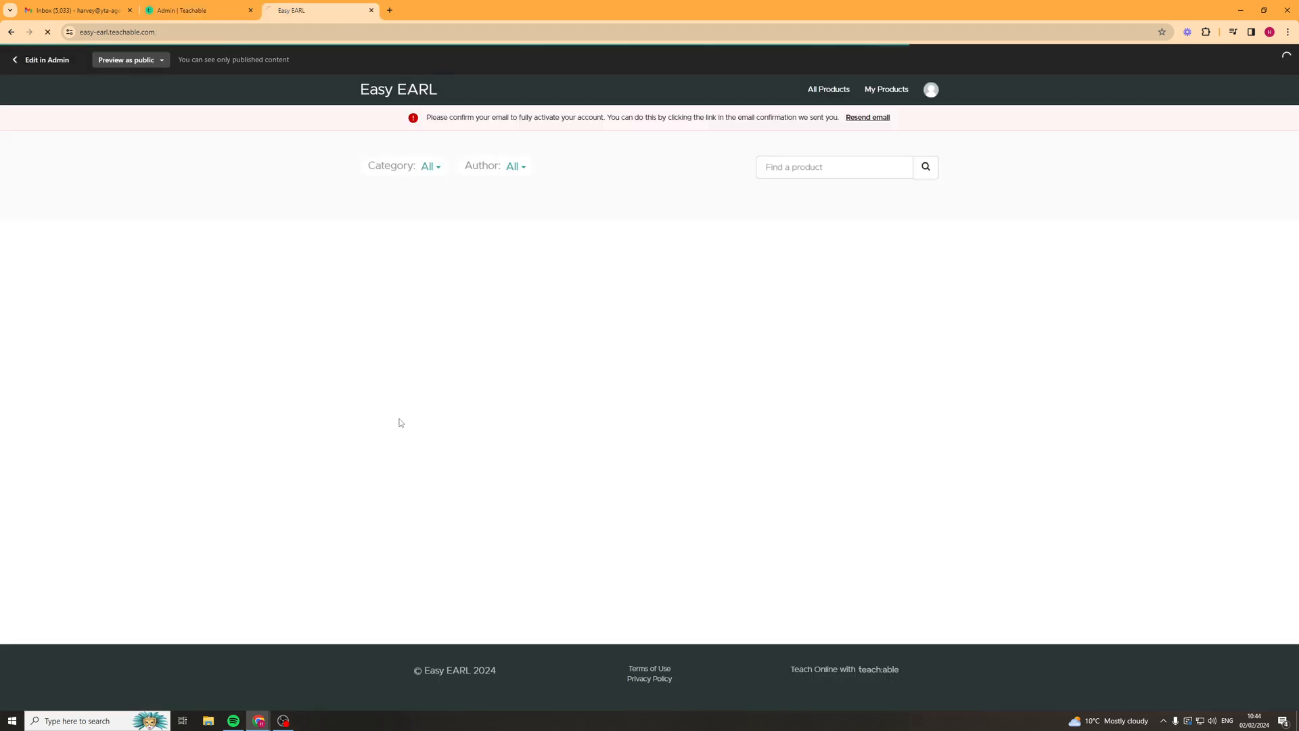
key(ctrl+shift+Tab)
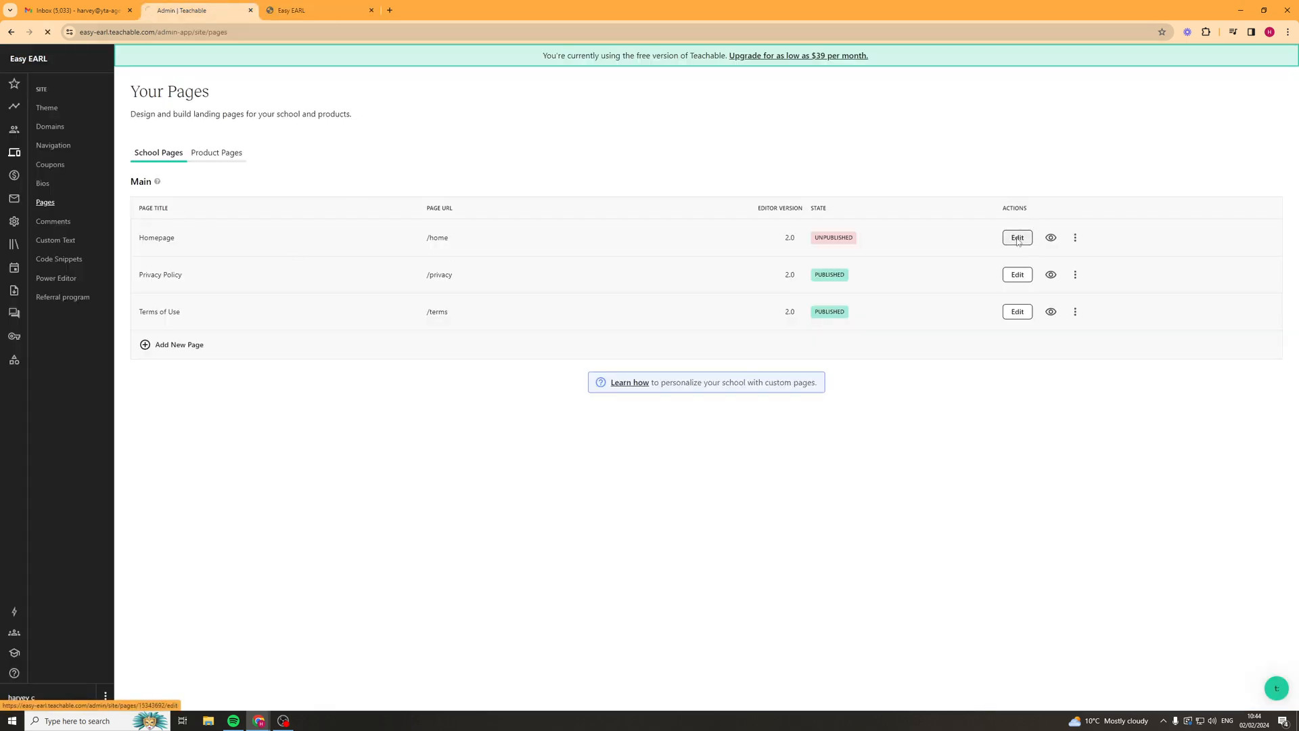
click(1017, 241)
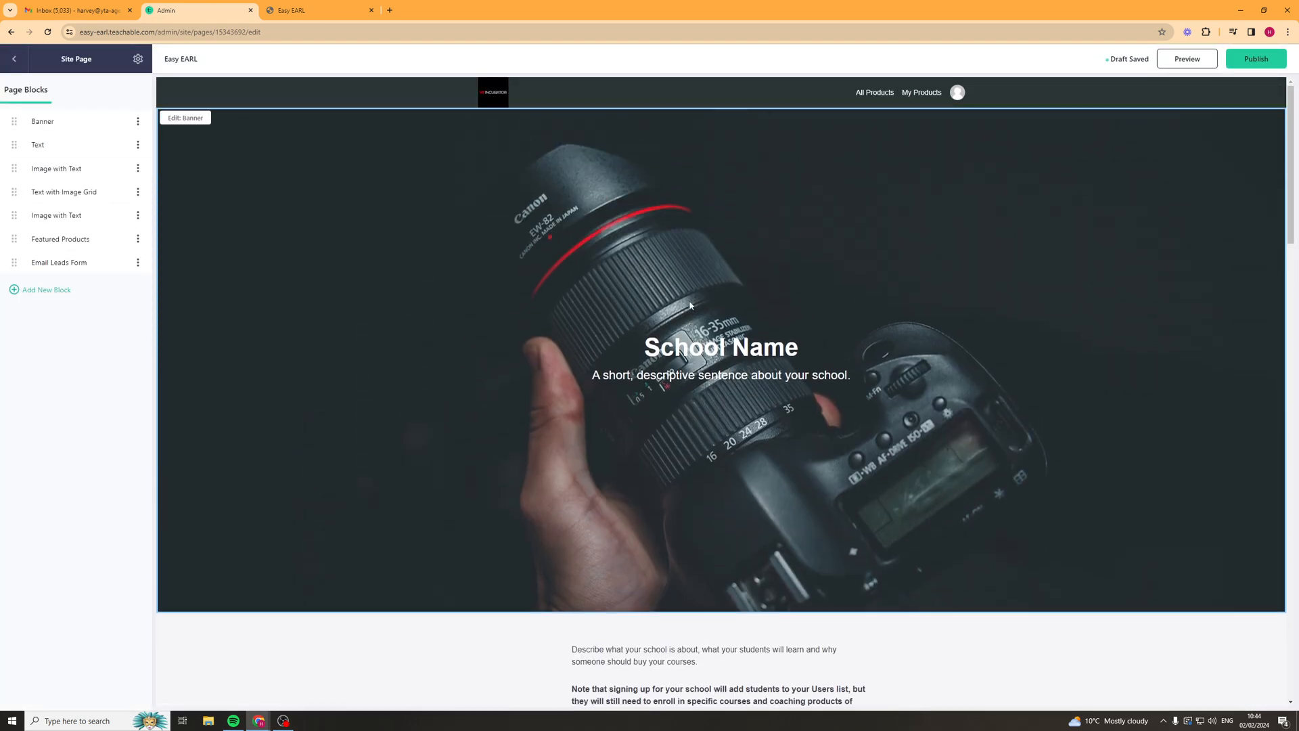
- Set the banner's heading text to "Welcome" and its subheading text to "Welcome to my teachable."
click(686, 350)
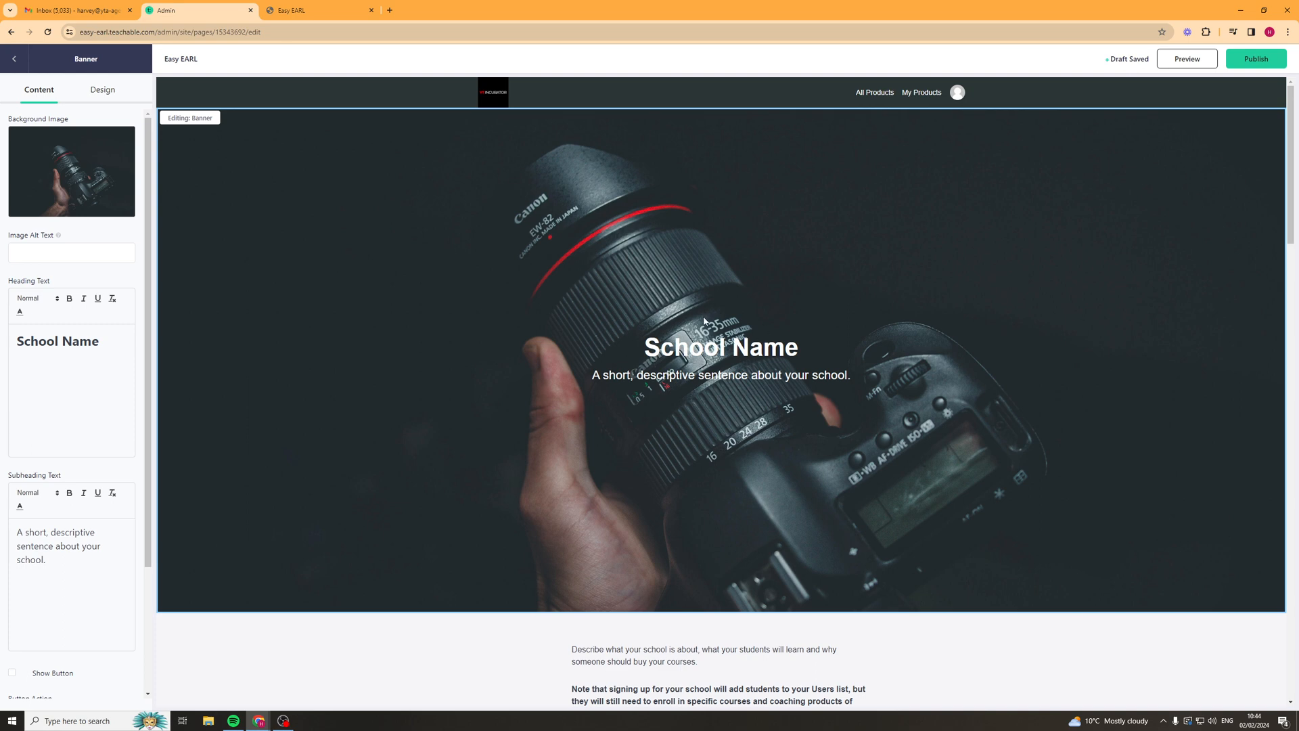
scroll(704, 322, down, 2)
click(491, 519)
click(637, 280)
scroll(489, 278, up, 2)
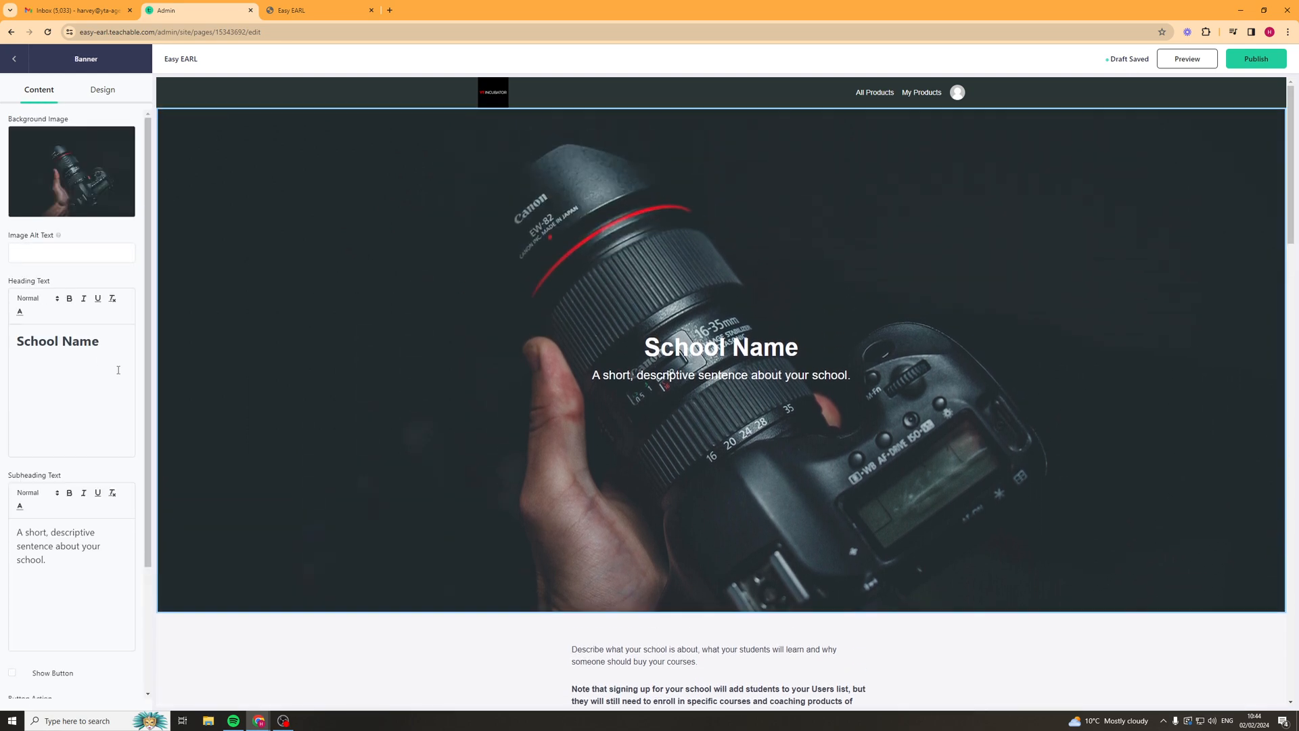
triple_click(45, 344)
text(Welcome)
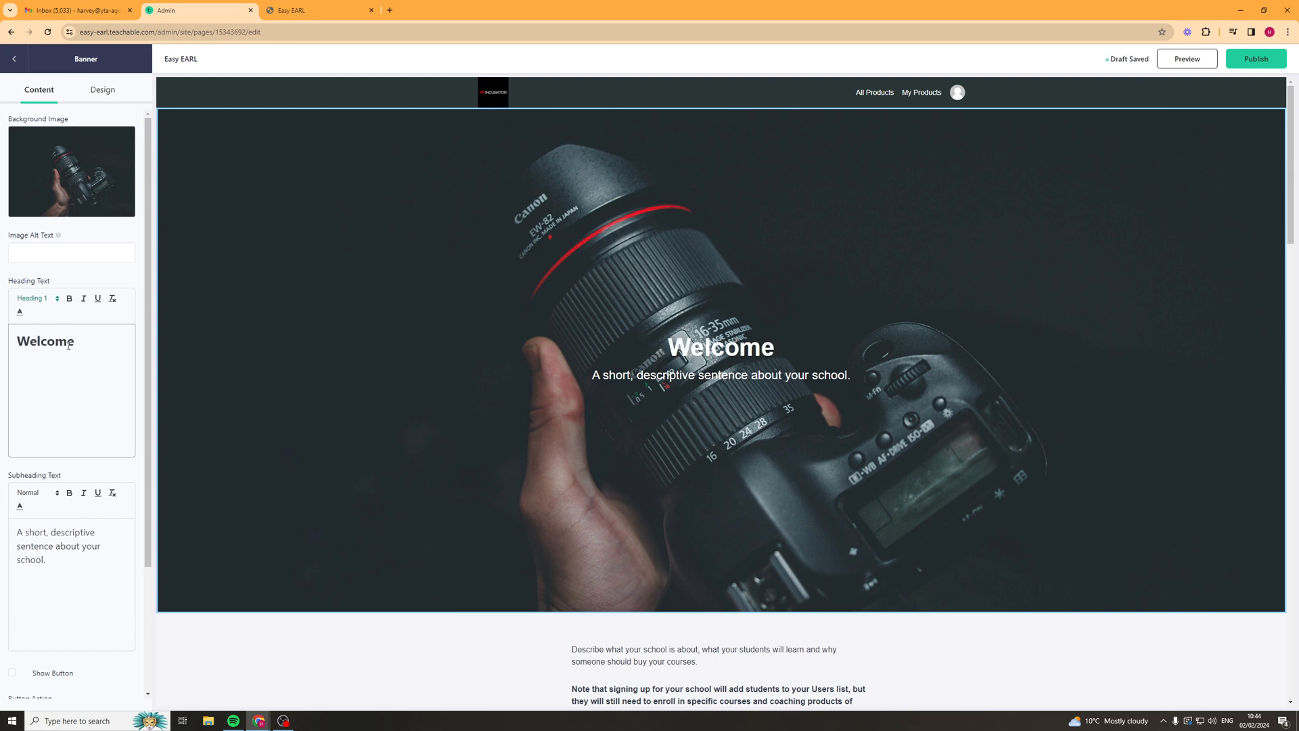
triple_click(55, 546)
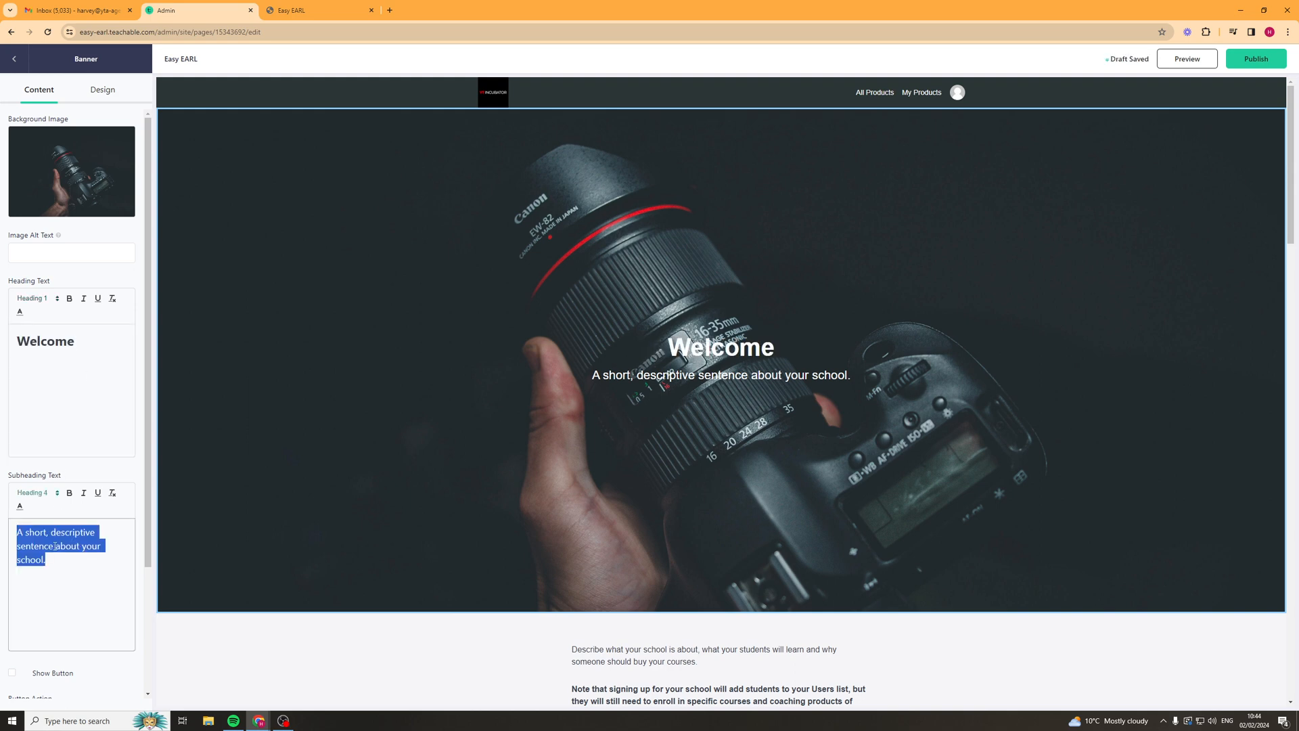
text(Wel)
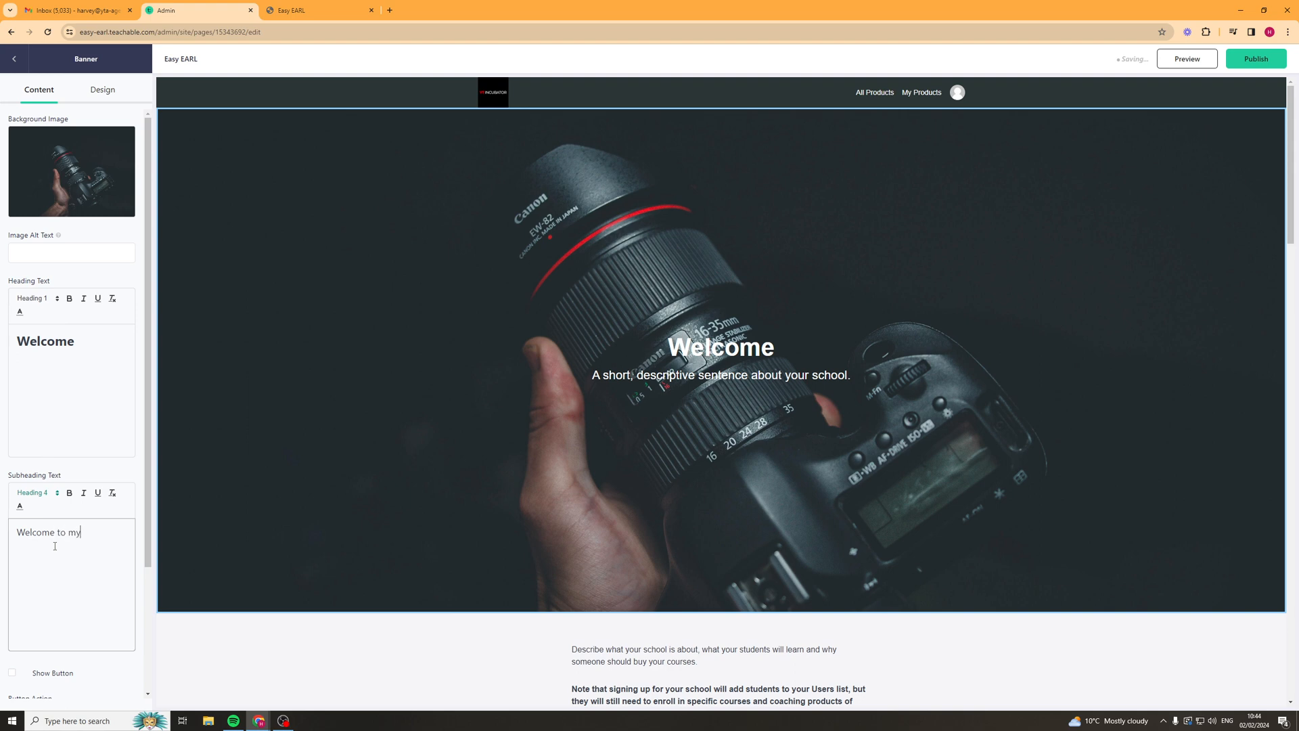
text(come to my teachable.)
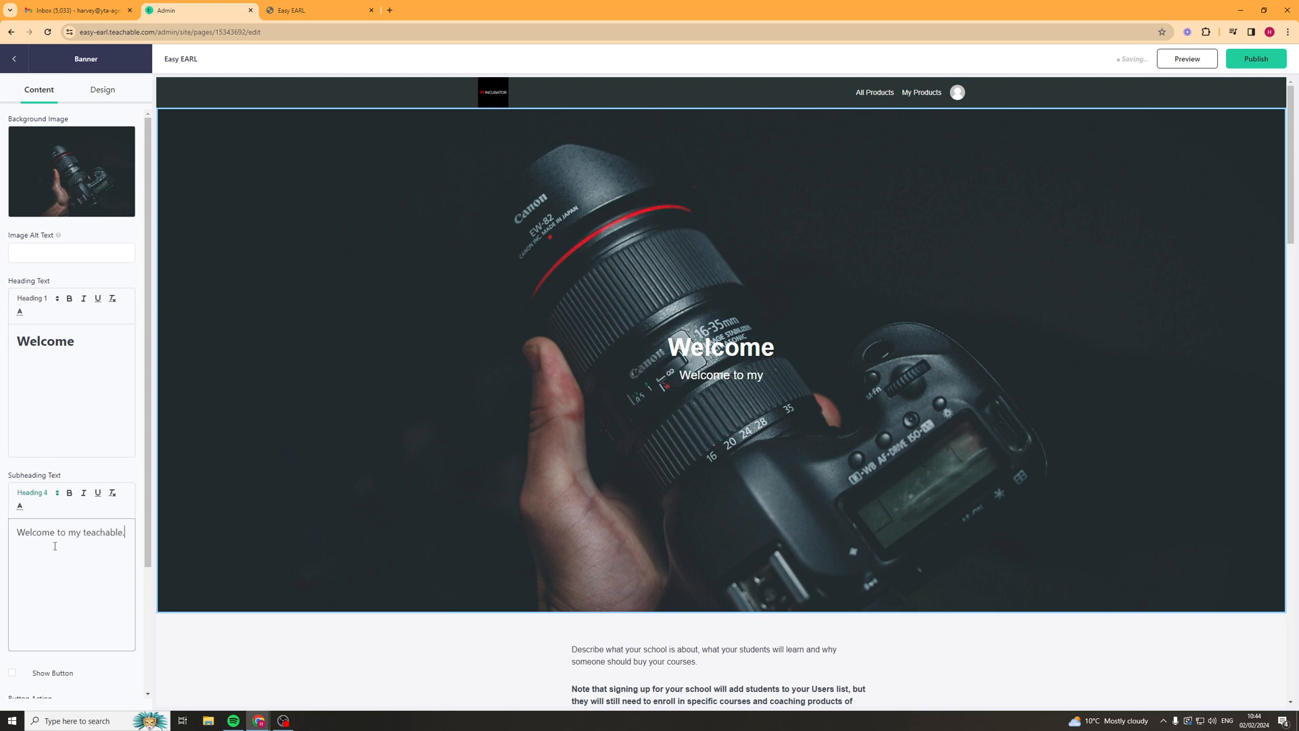
- Show a button on the banner and keep Go to URL as its action
scroll(74, 488, down, 3)
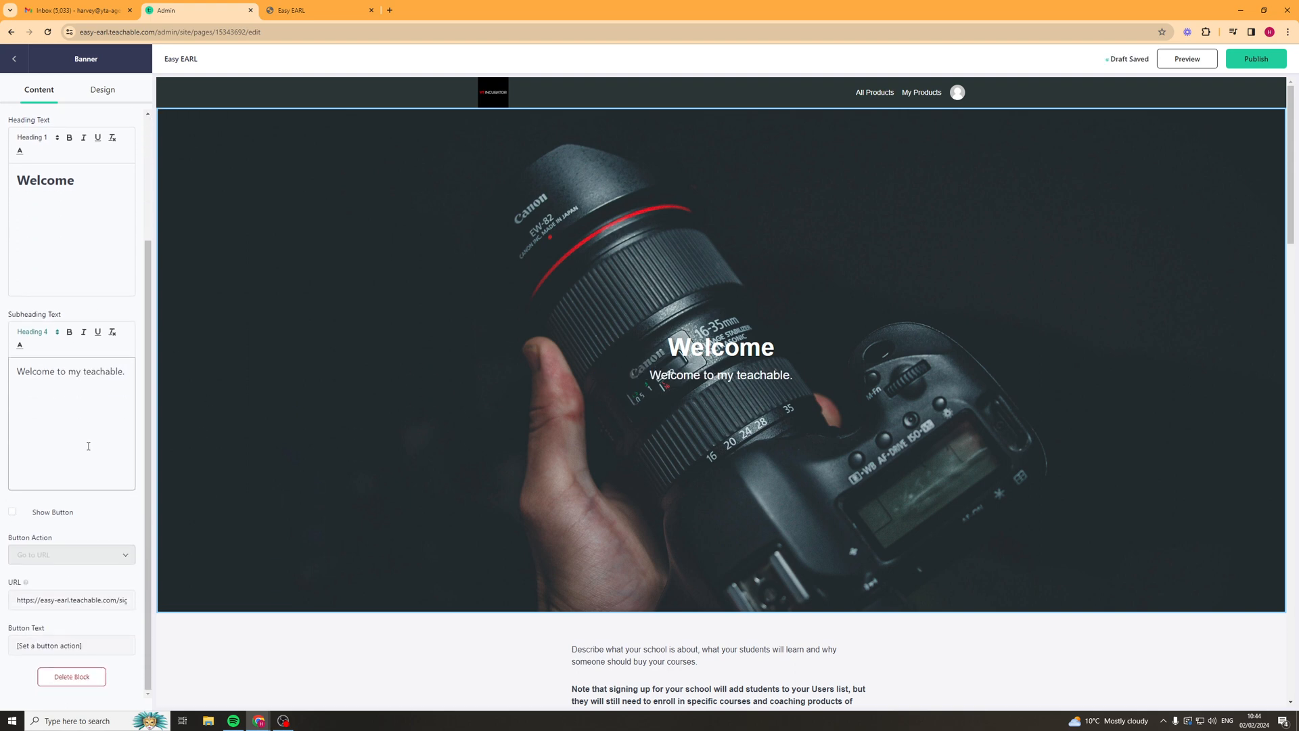
scroll(377, 441, down, 2)
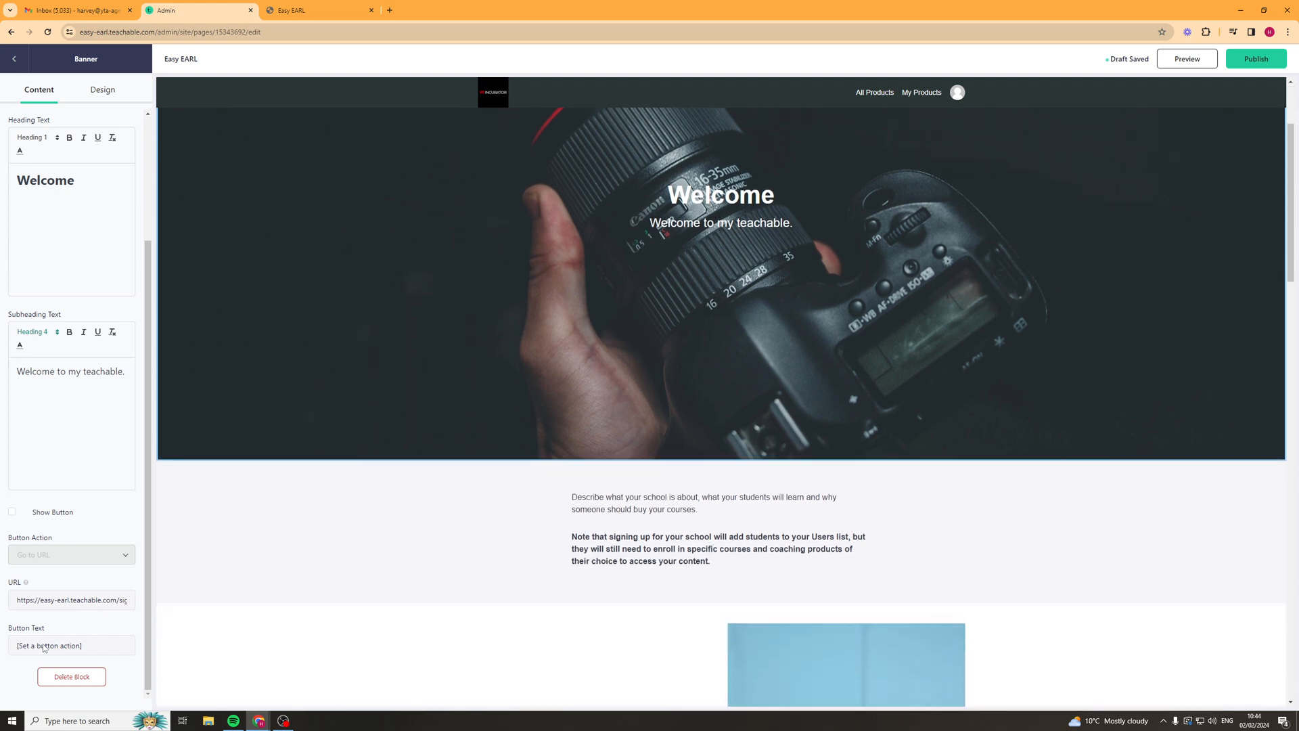
click(11, 512)
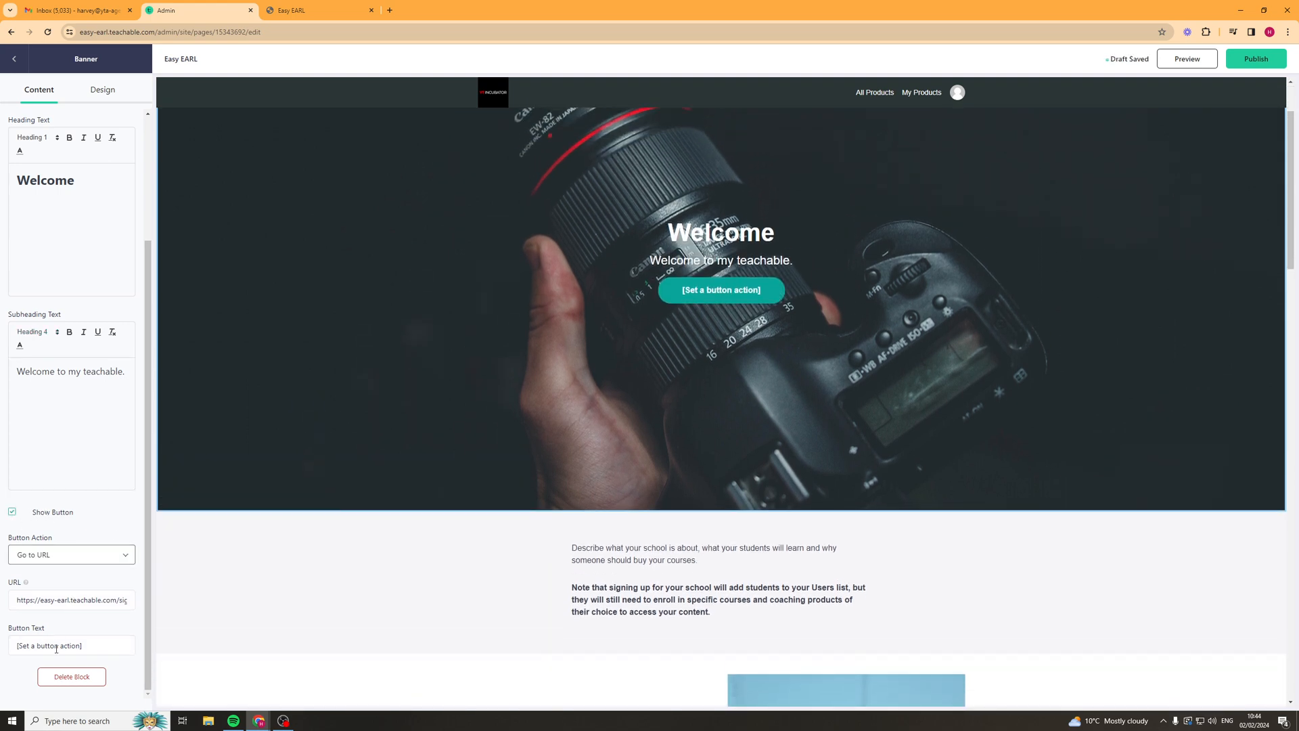
click(76, 559)
click(71, 568)
scroll(84, 148, up, 3)
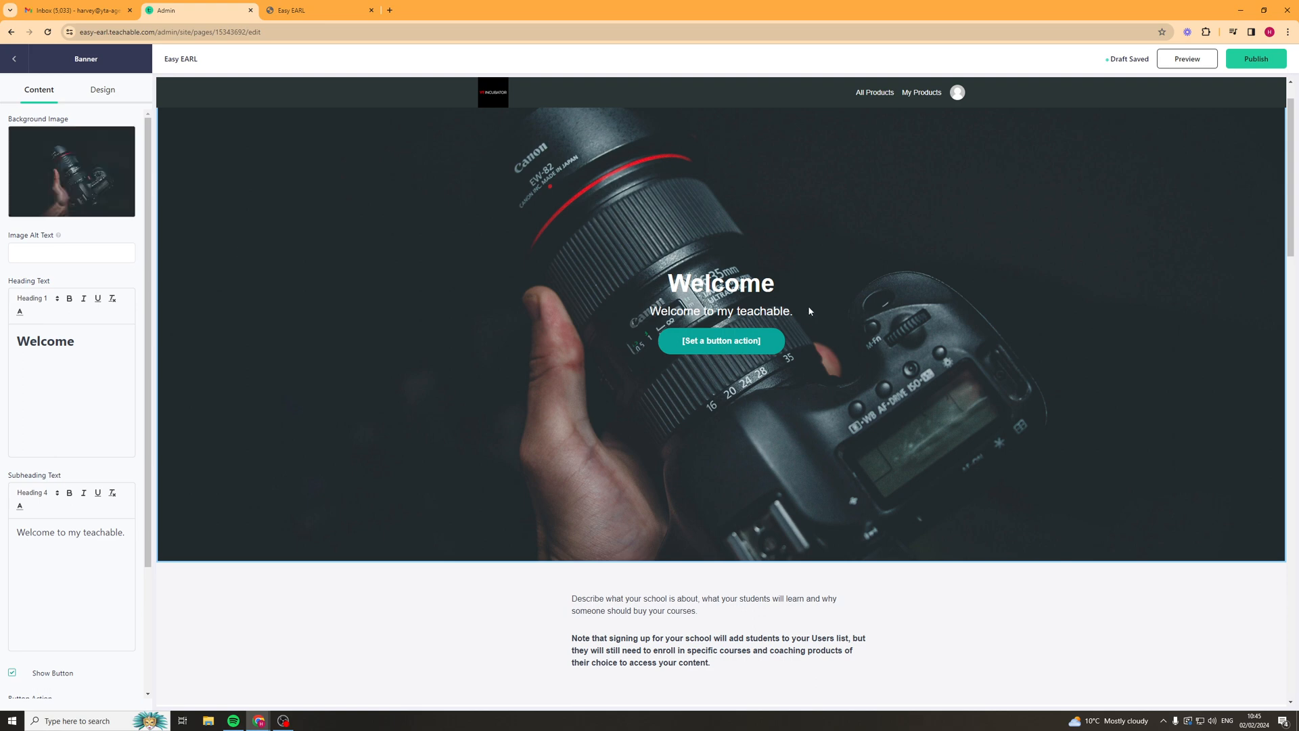
- Examine the text block's content and design settings and the remaining homepage blocks down to the featured products
scroll(740, 294, down, 2)
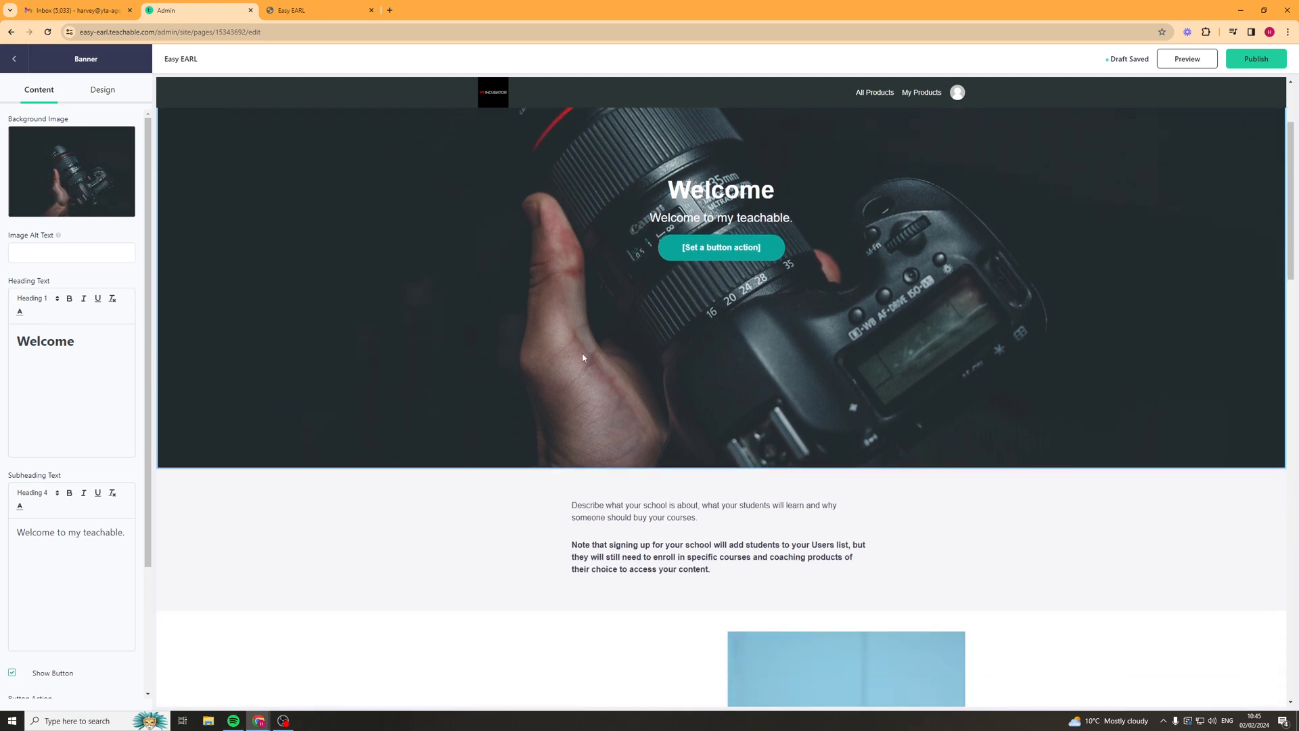
click(425, 486)
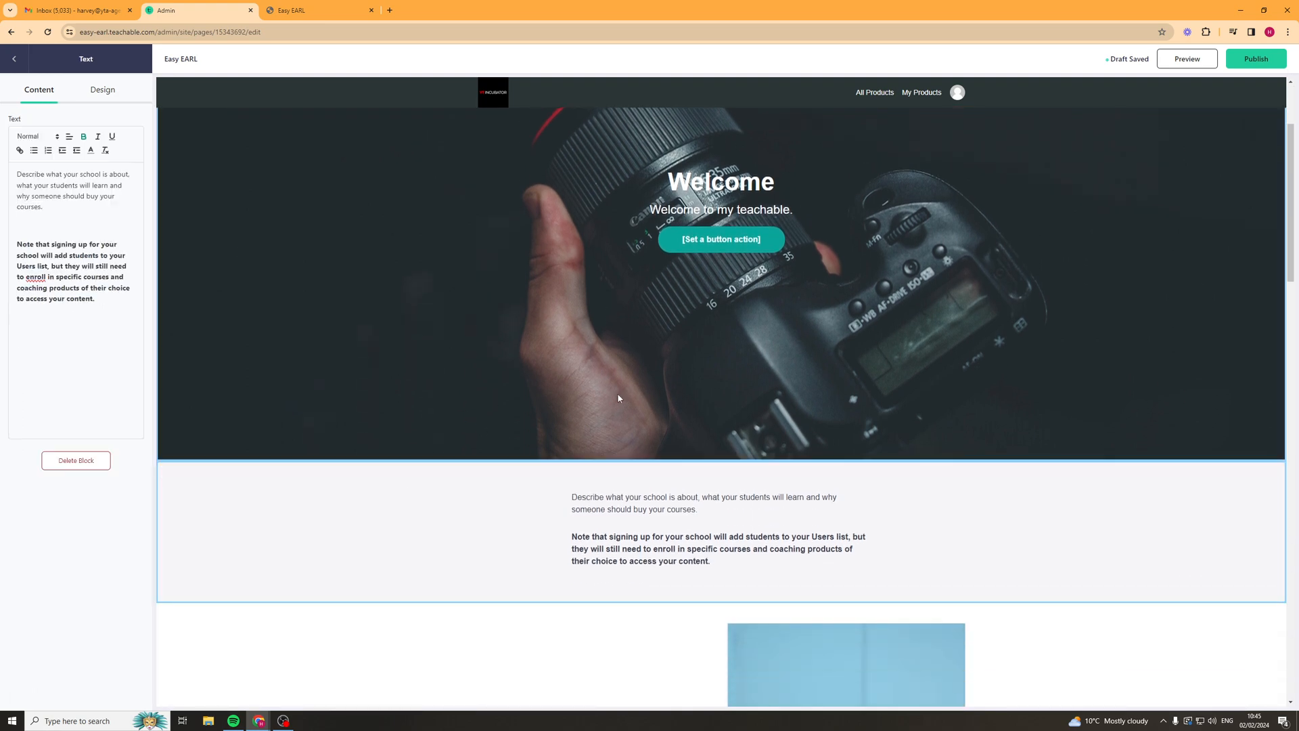
click(103, 89)
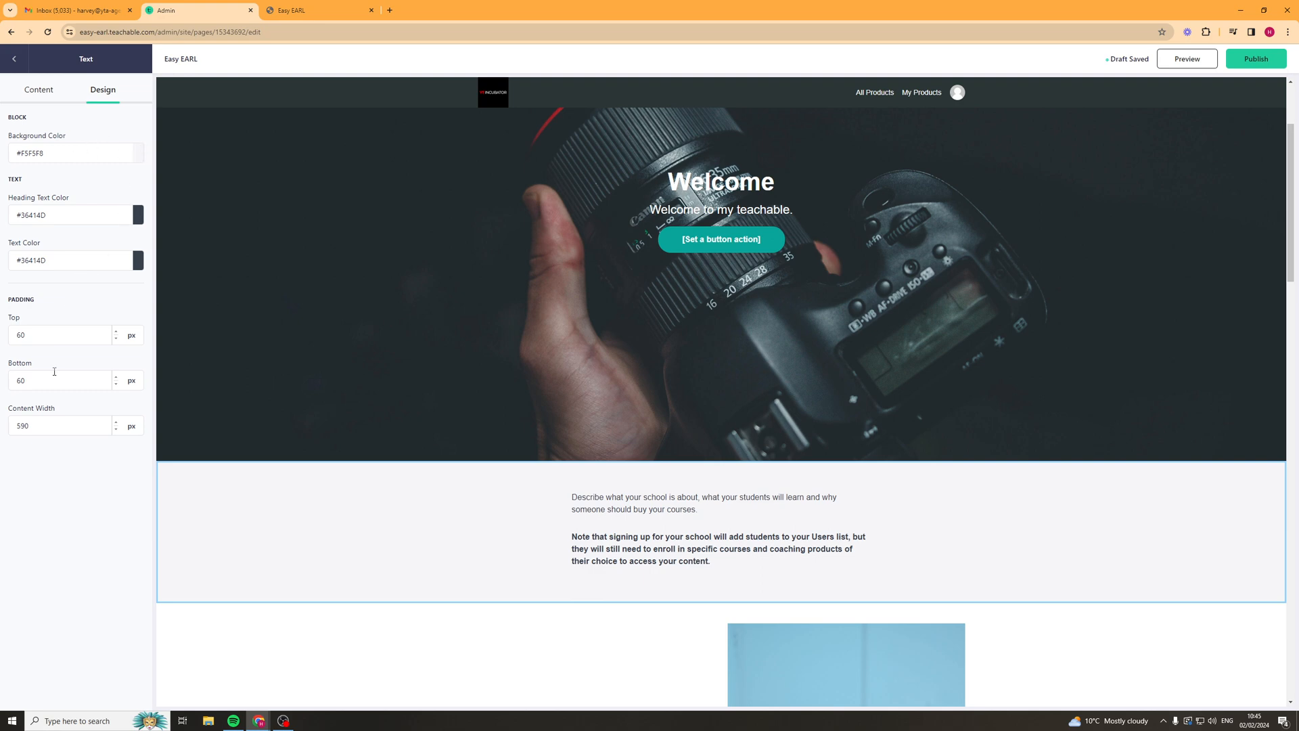
scroll(365, 364, down, 5)
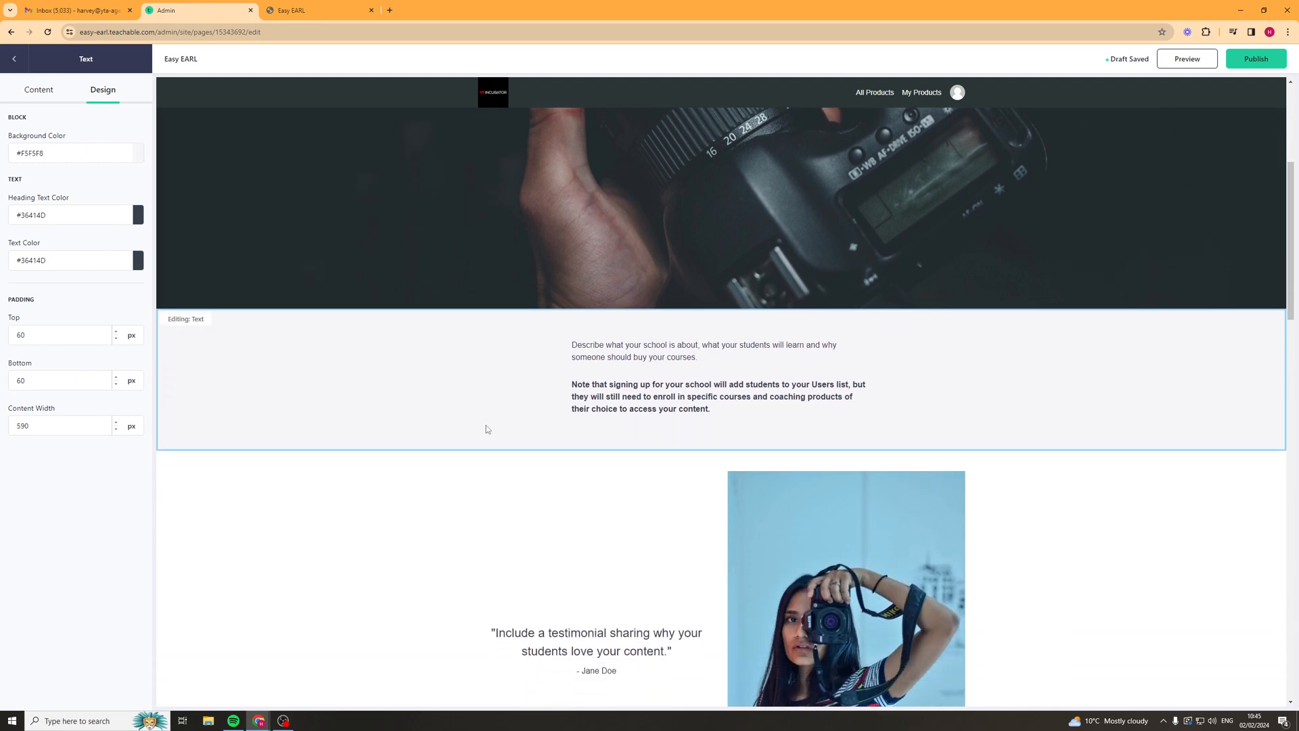
scroll(1240, 561, down, 10)
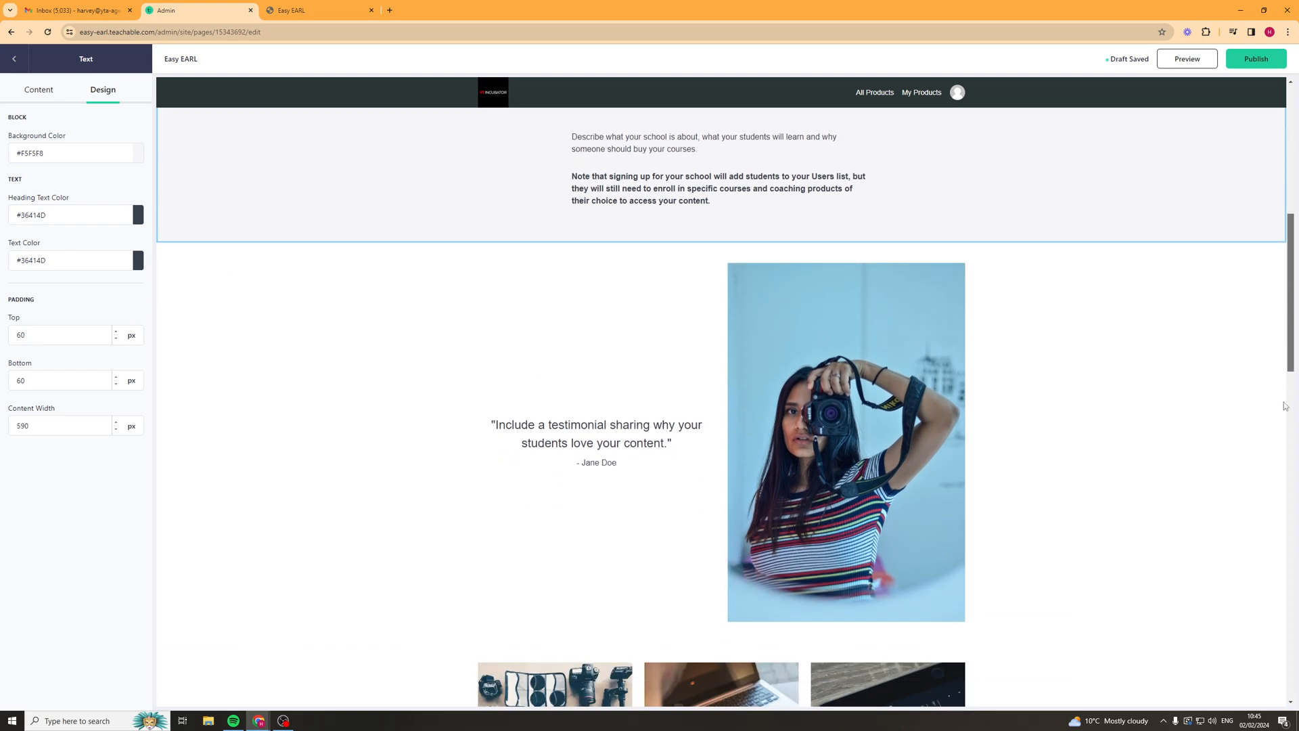
scroll(1239, 561, down, 5)
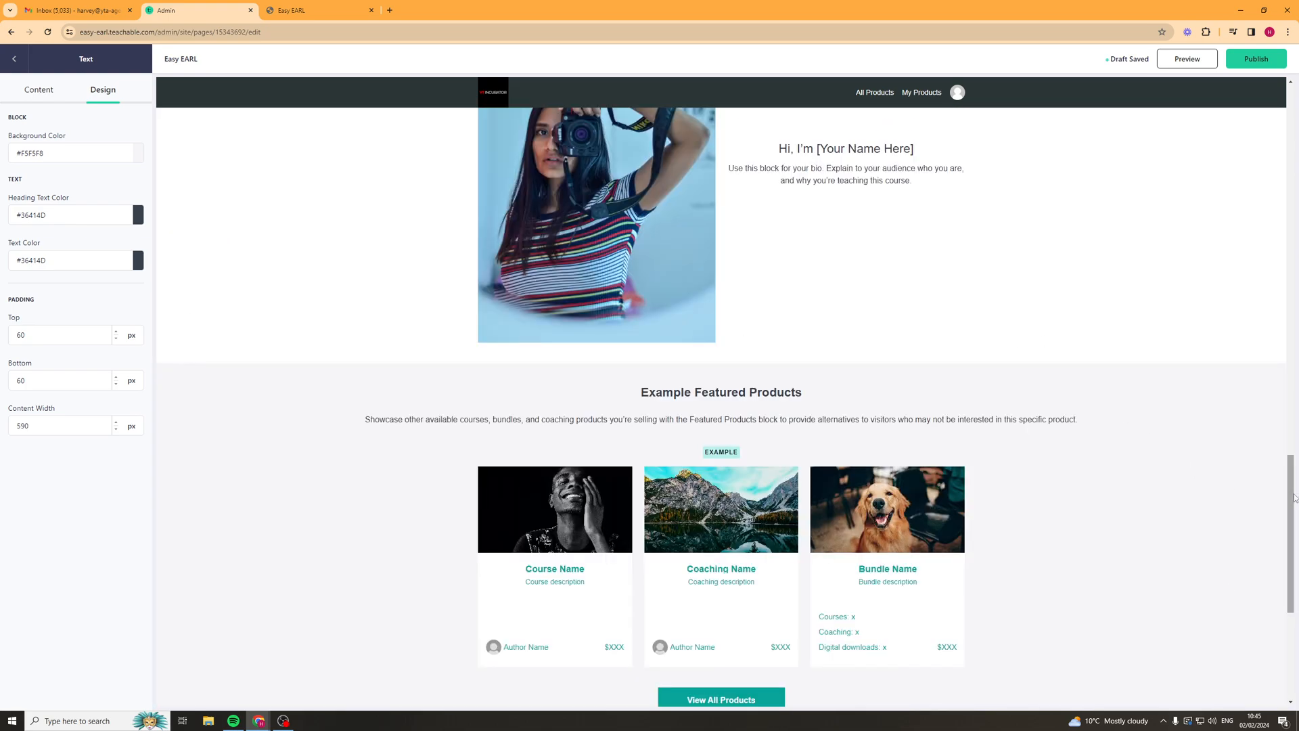
scroll(1293, 556, down, 3)
scroll(1292, 557, up, 1)
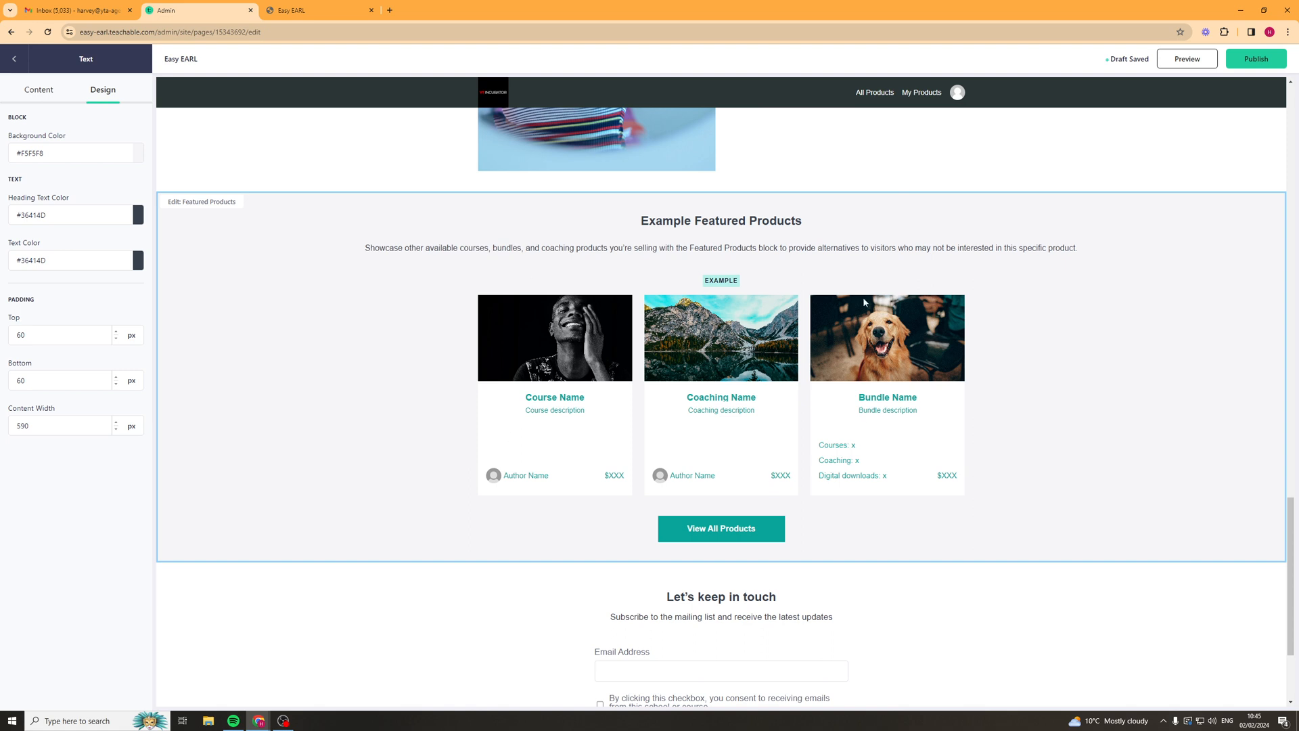
- Add a new Image block at the end of the homepage, below the email leads form
click(14, 59)
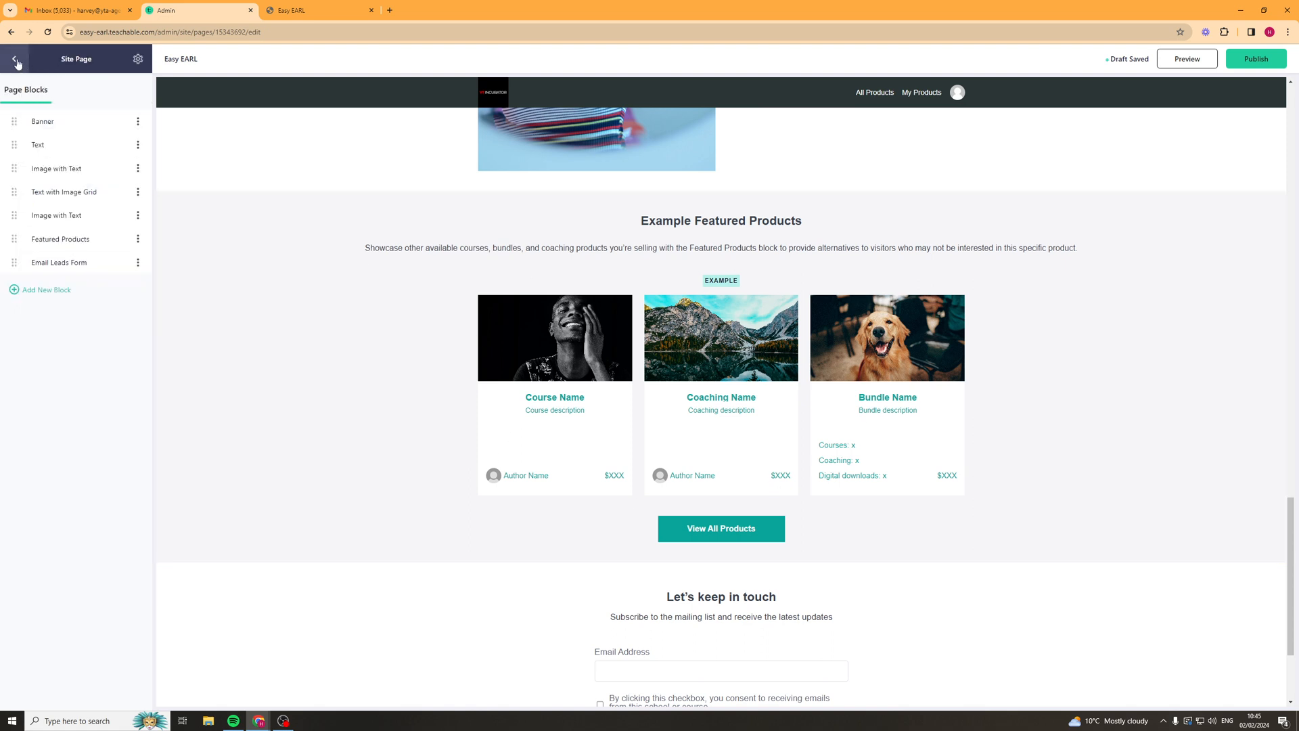
click(37, 295)
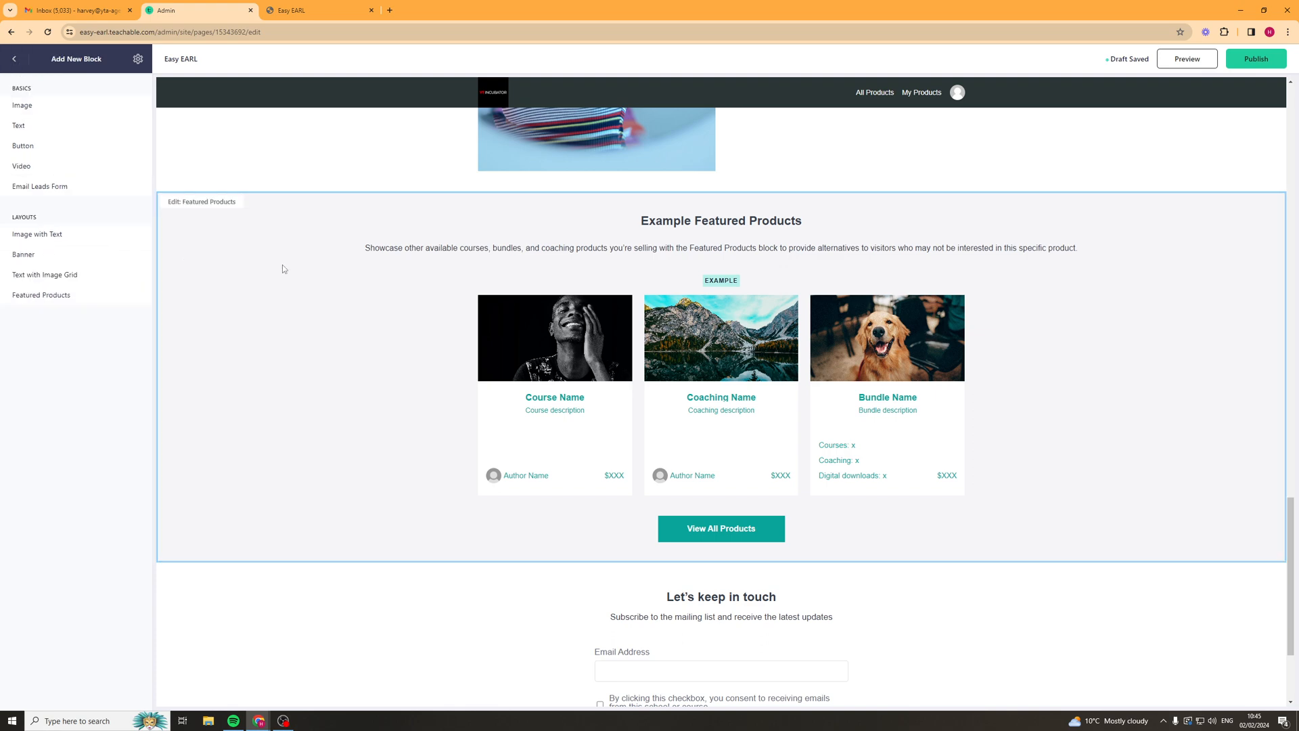
scroll(830, 179, up, 3)
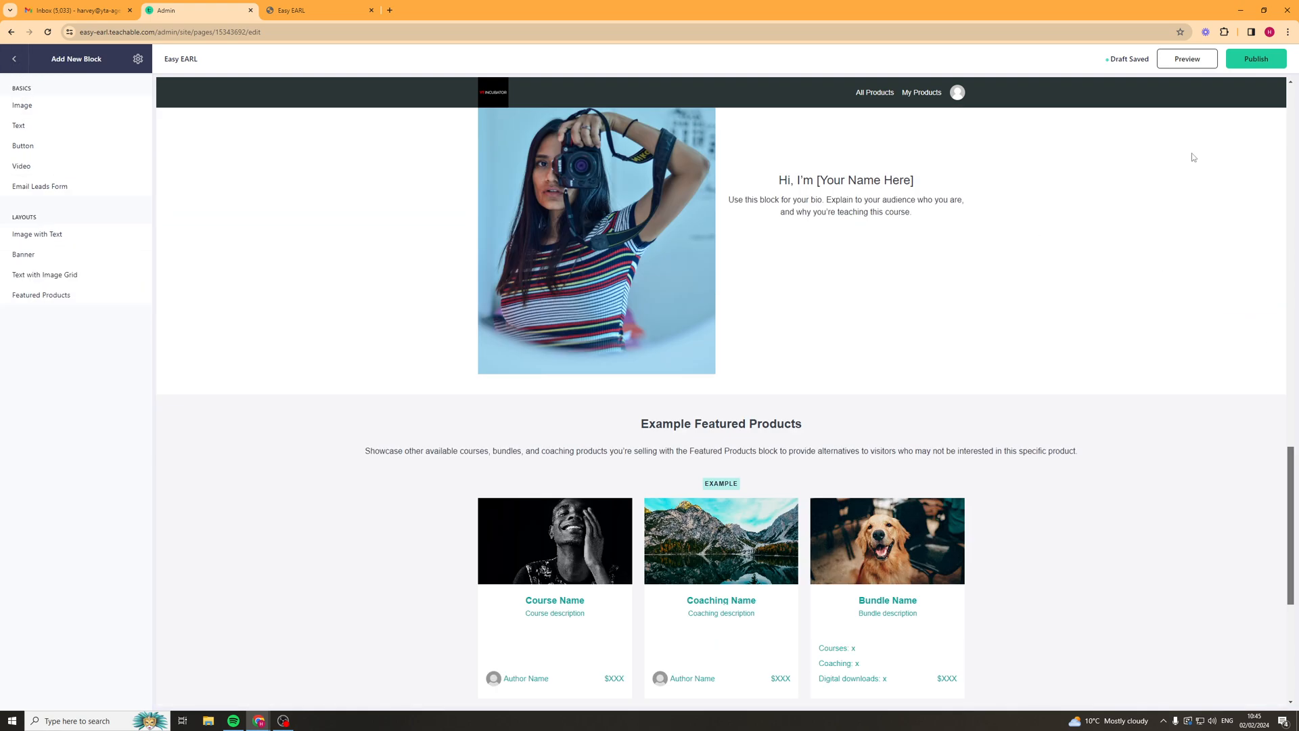
scroll(1189, 160, up, 8)
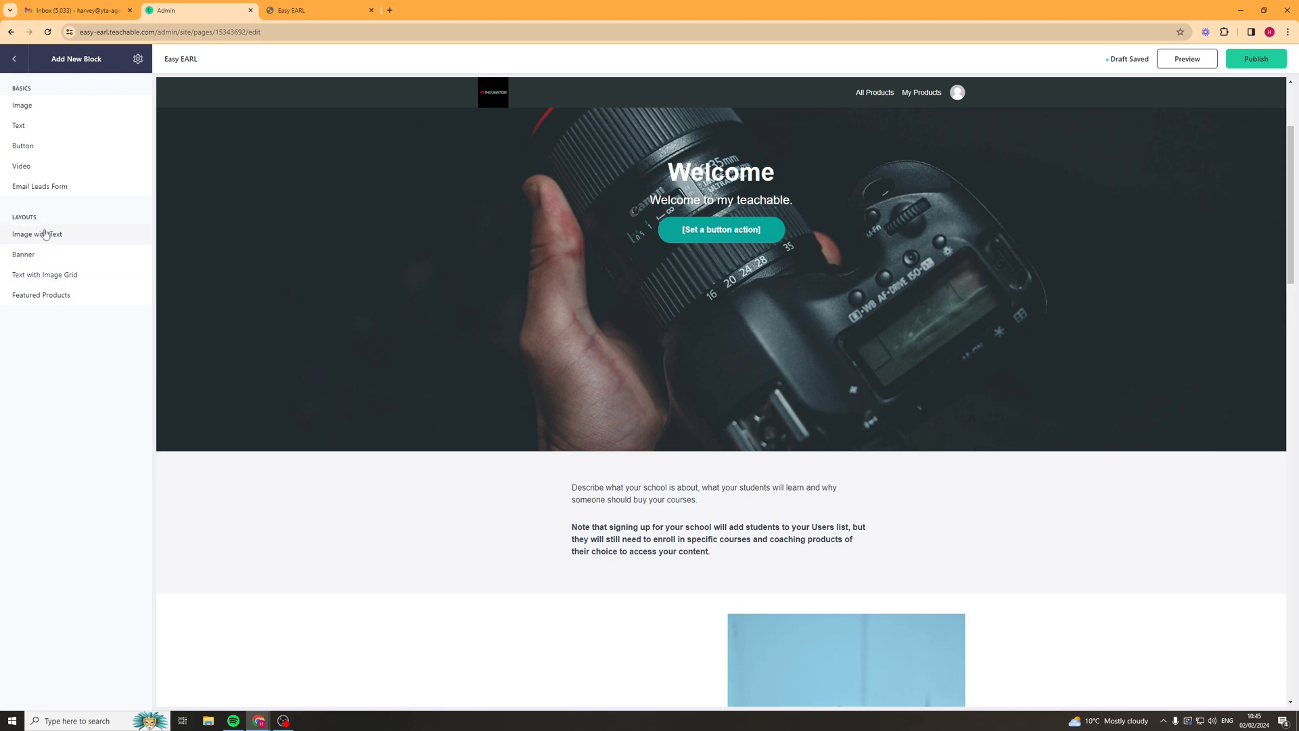
click(134, 234)
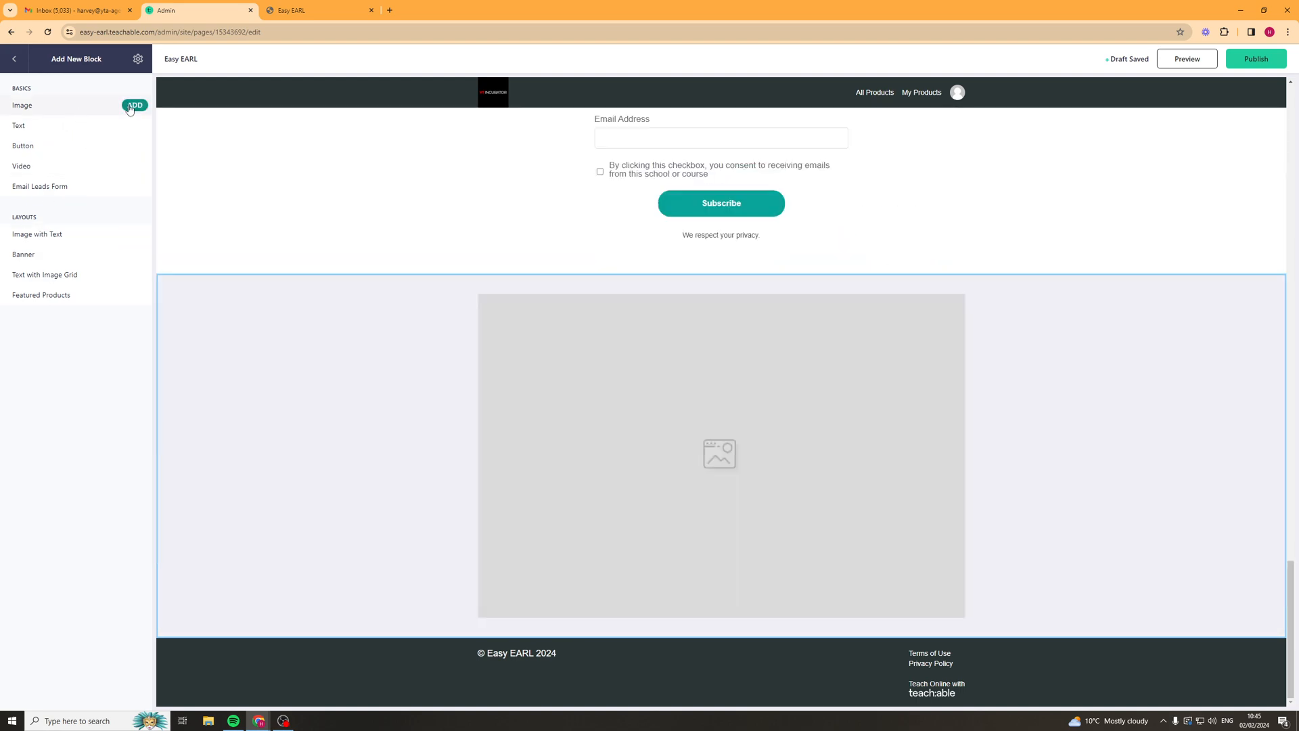
click(130, 108)
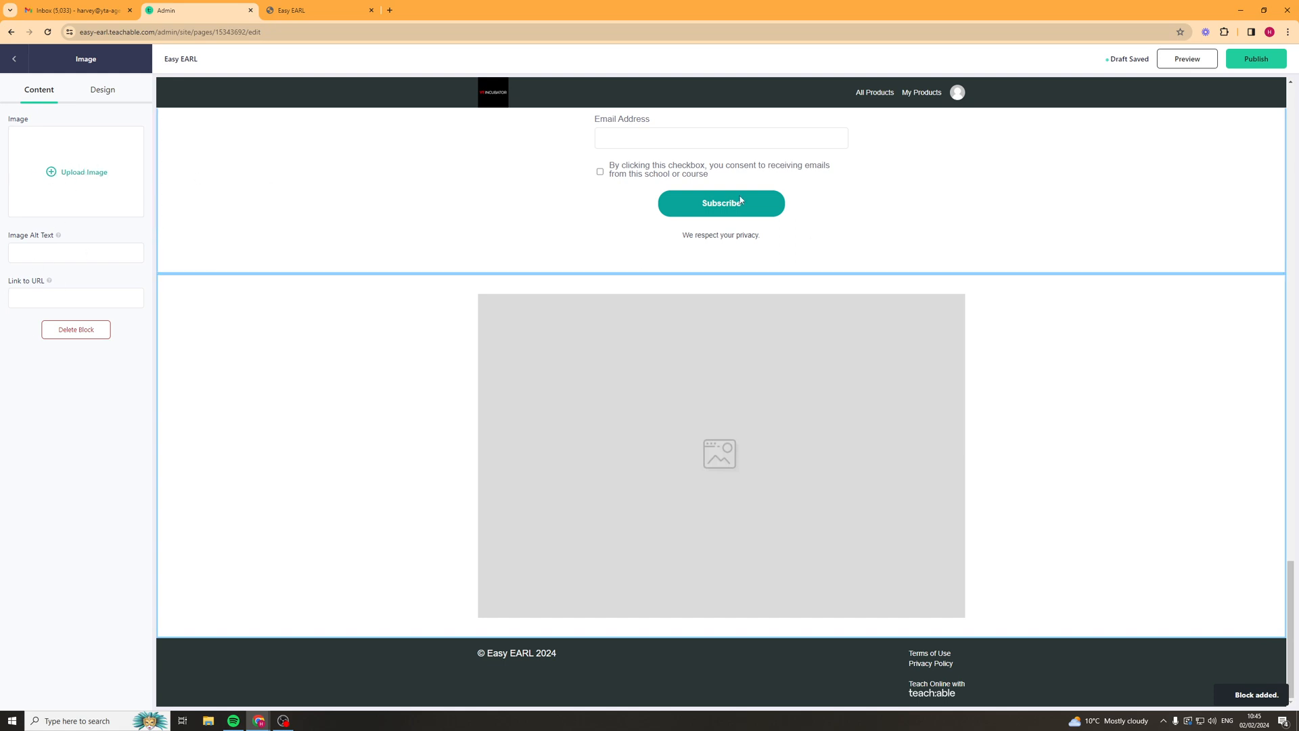
- Publish the homepage with the URL /p/home and preview the whole page as the public sees it
click(1256, 59)
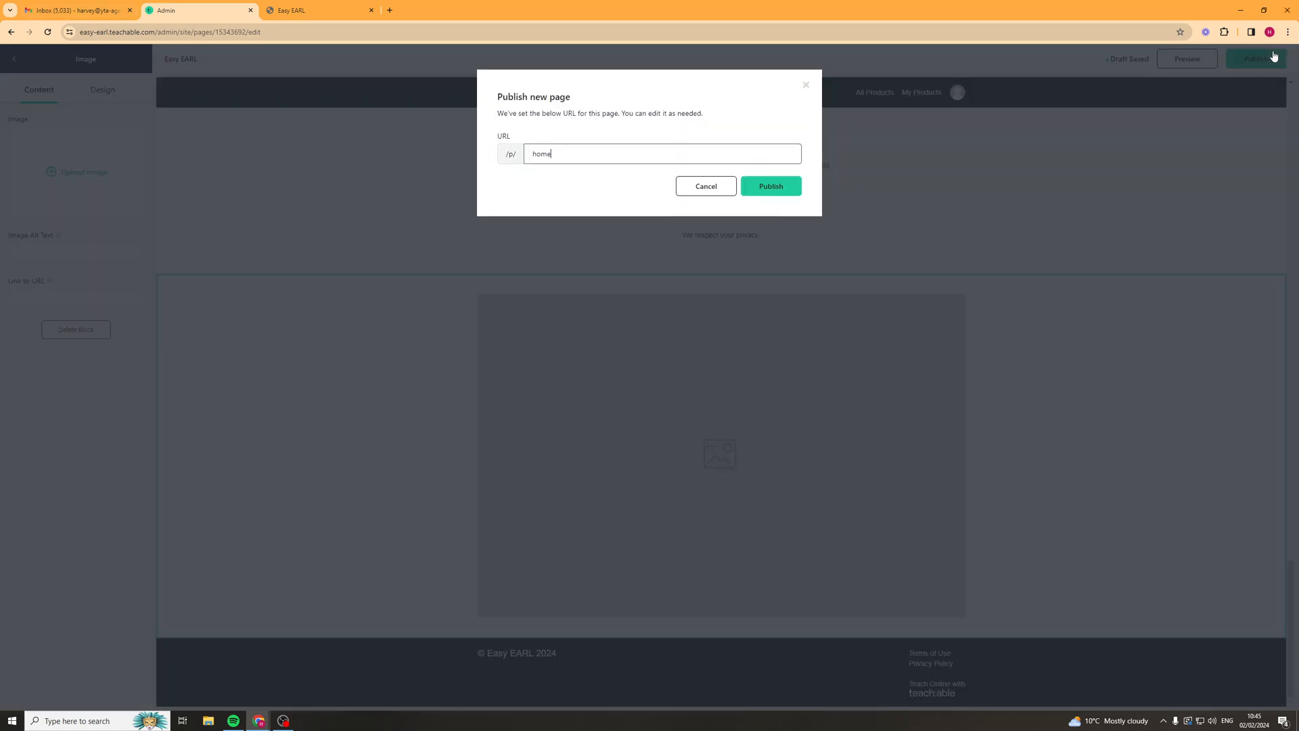
click(774, 181)
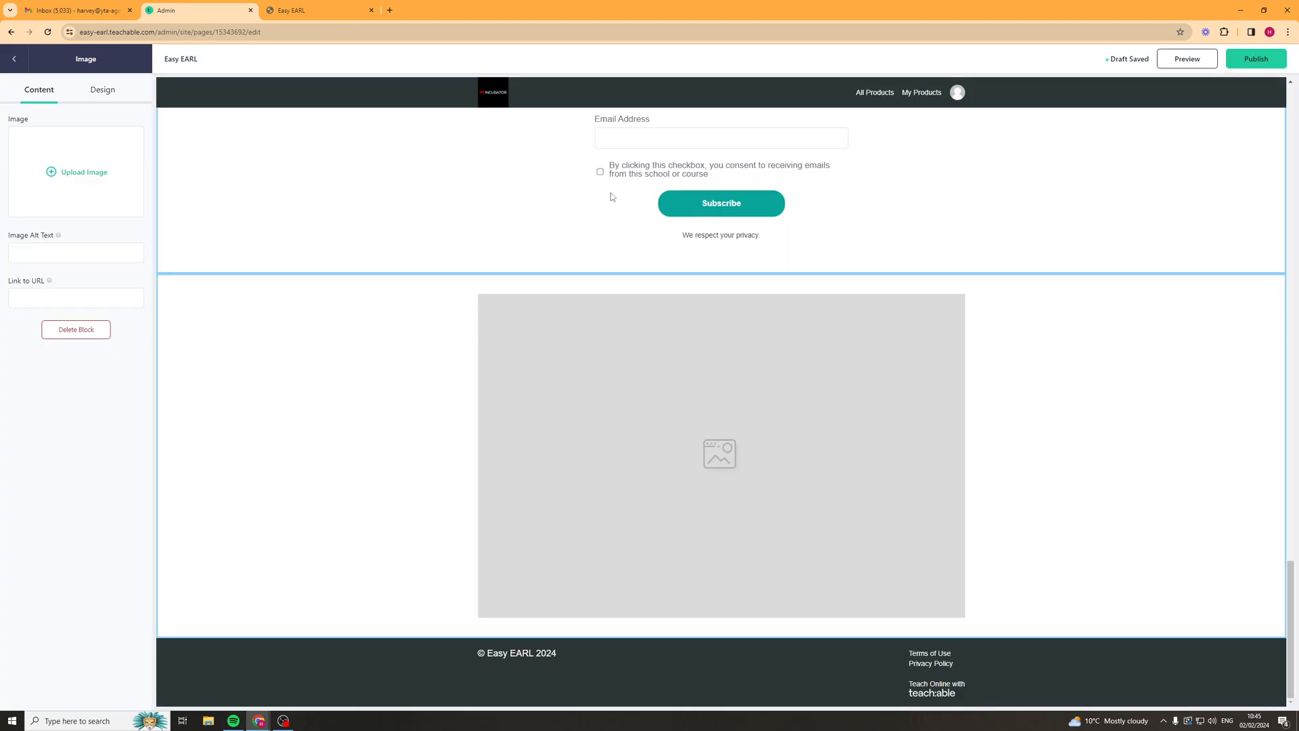
click(1187, 59)
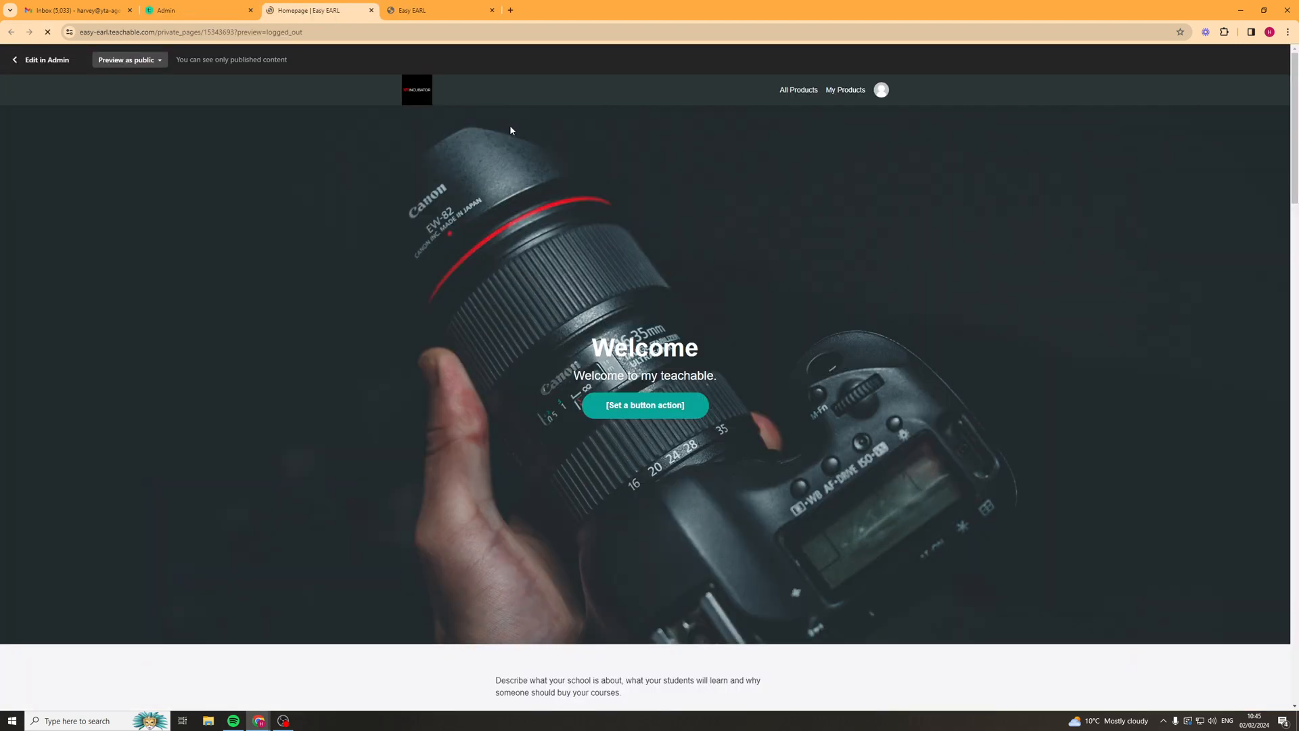
scroll(750, 166, down, 20)
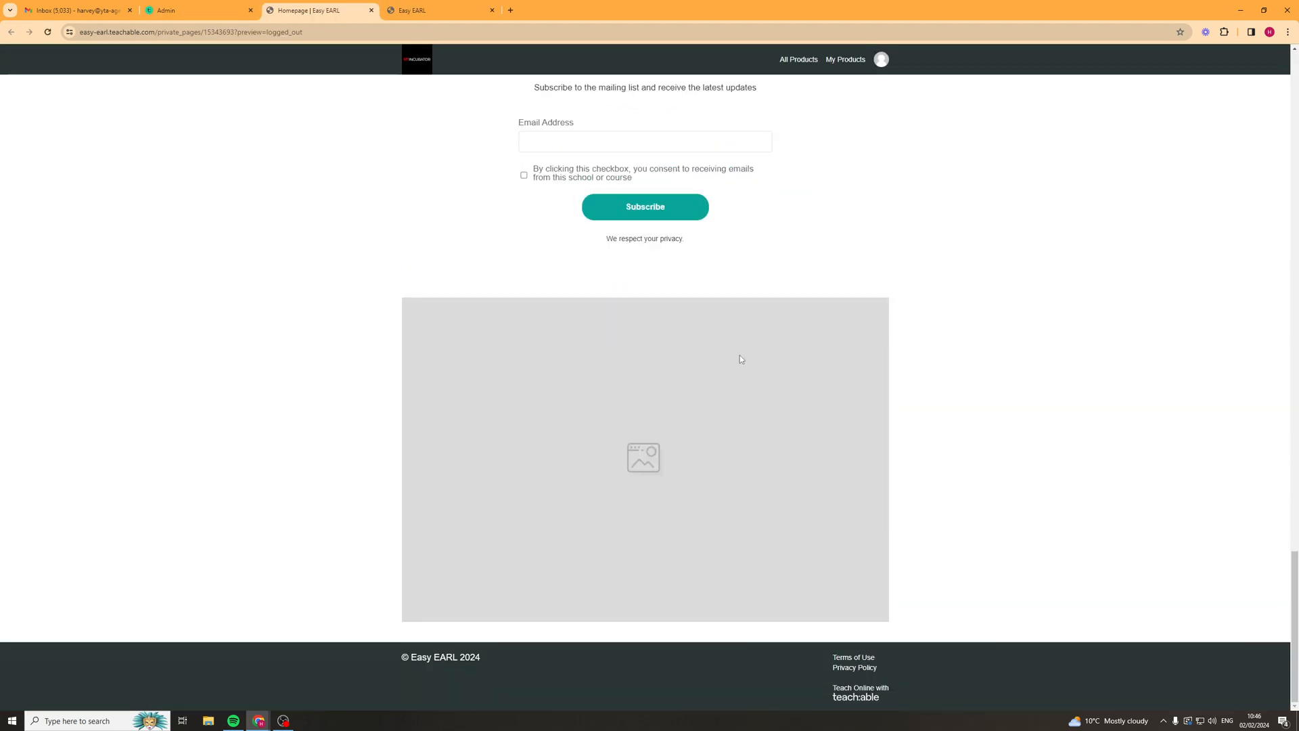
key(Home)
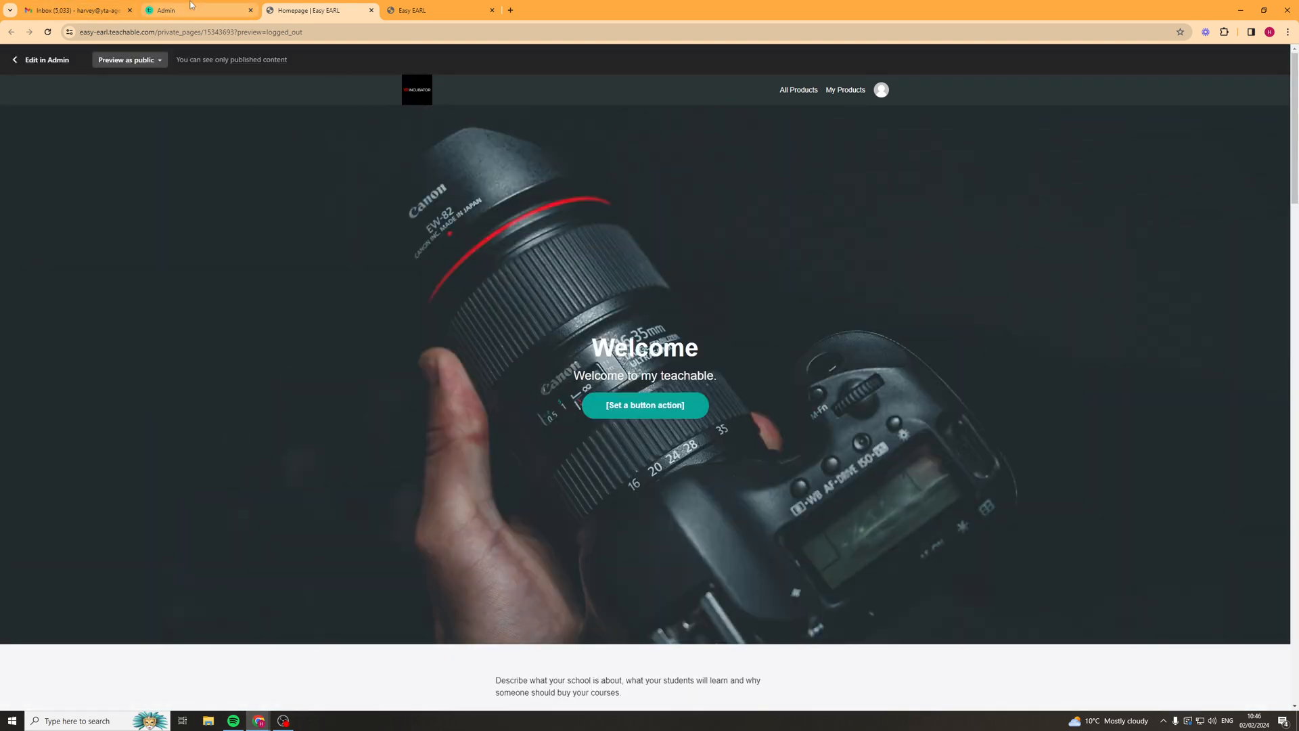
- Return to the school admin and start a new course titled YouTube Academy with AI help enabled
click(191, 6)
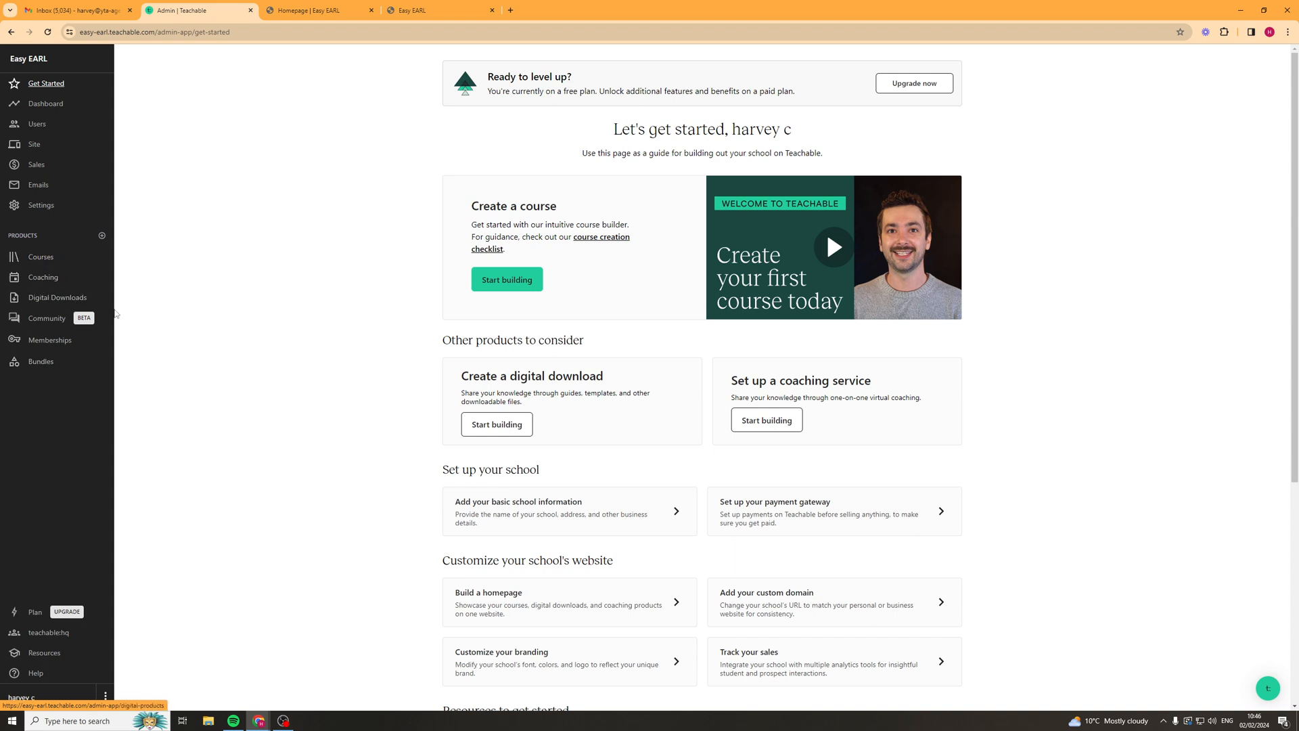
click(33, 258)
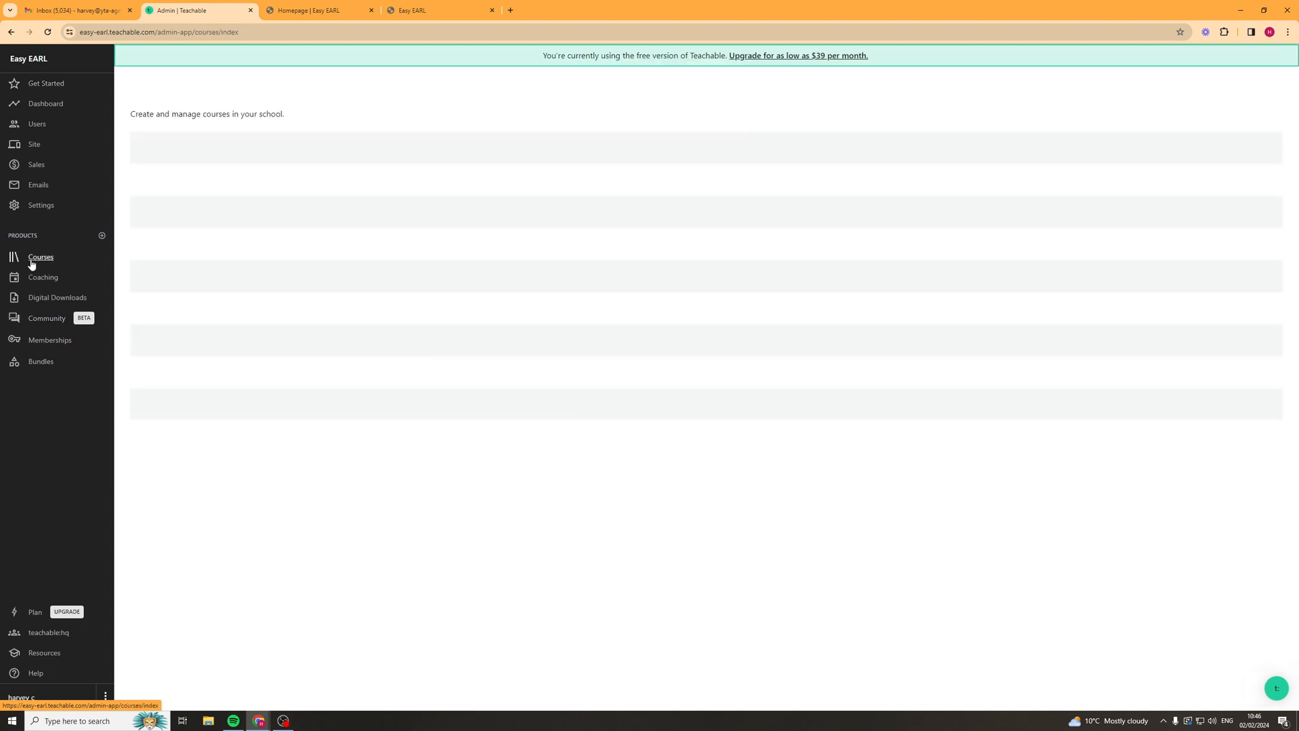
click(691, 318)
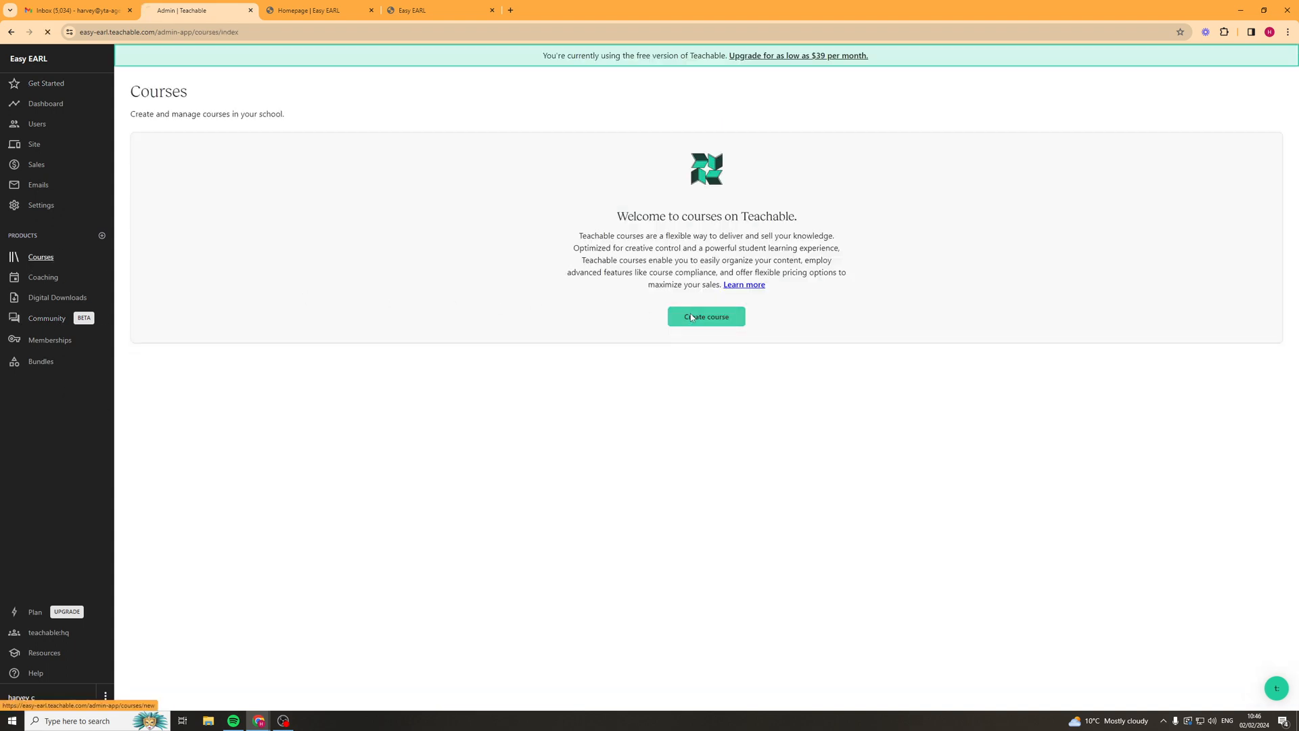
click(718, 356)
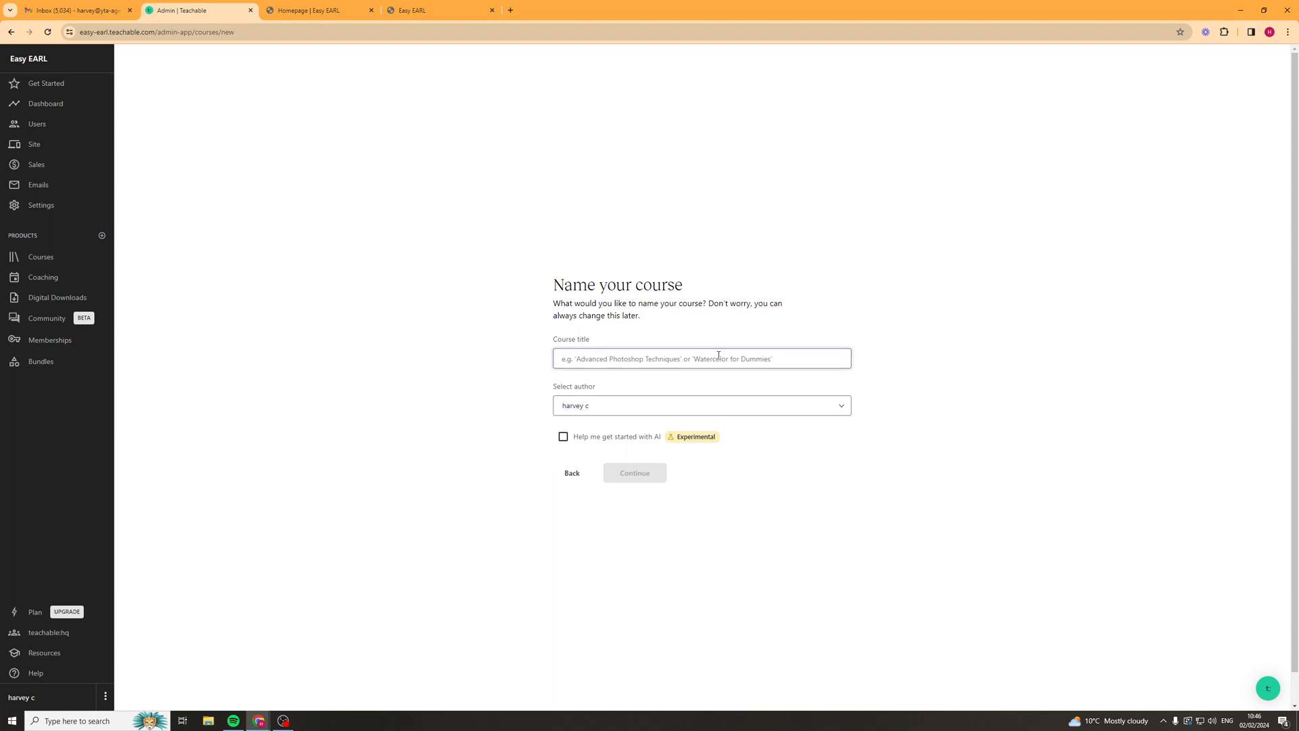
text(YouTube Academy)
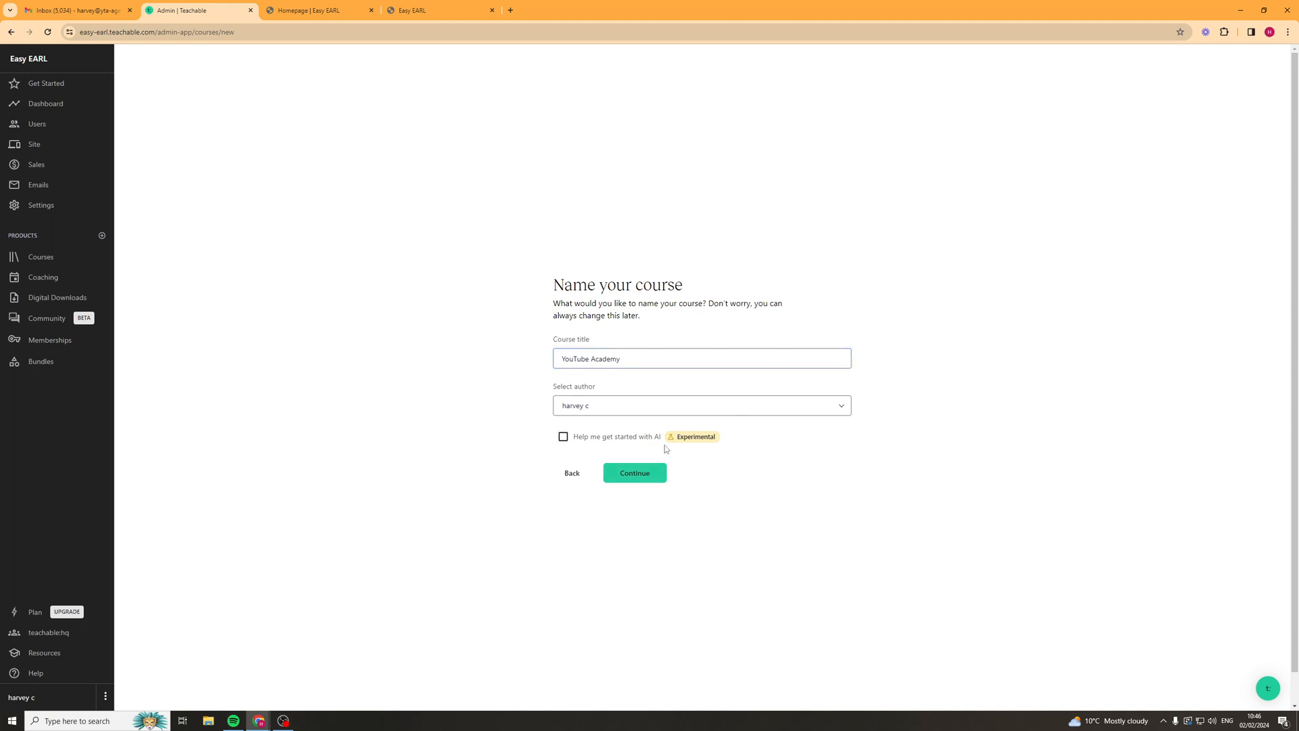
click(579, 438)
click(634, 474)
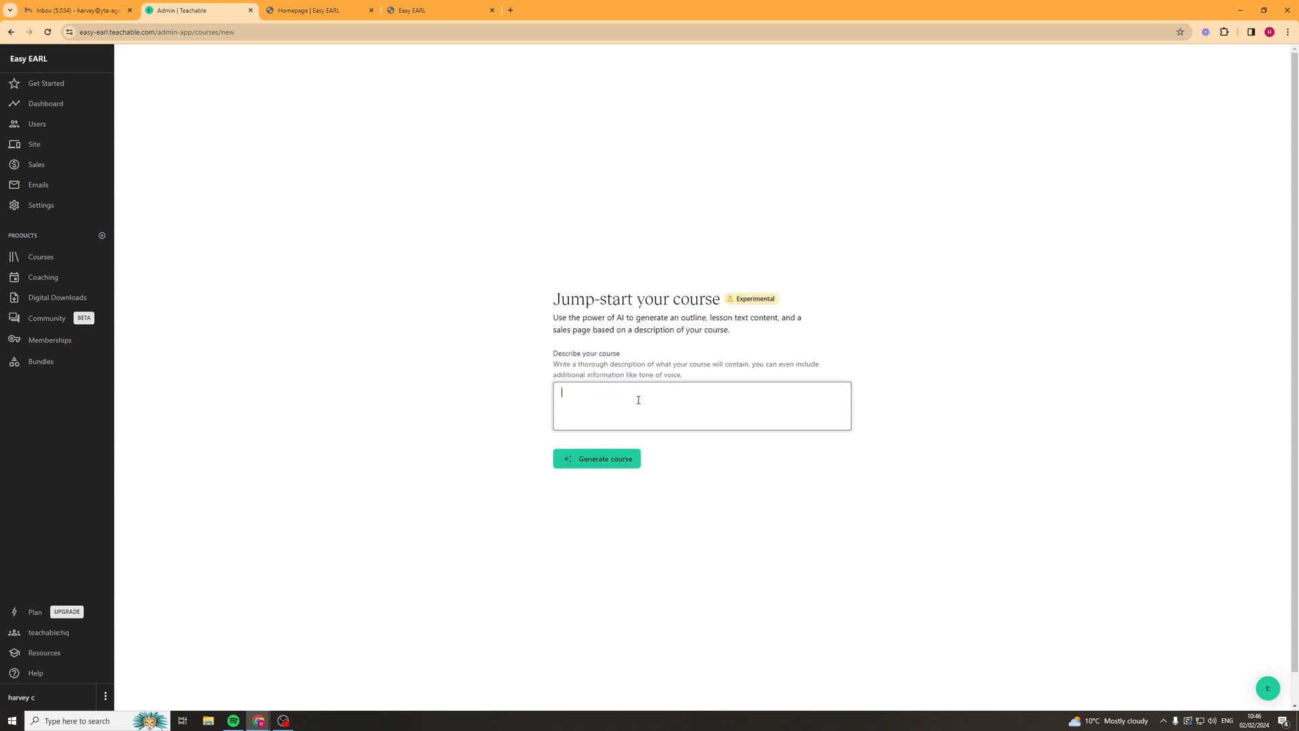
- Describe the course as teaching people how to utilize YouTube and generate it with AI
drag(560, 322, 616, 321)
drag(695, 322, 801, 320)
click(787, 320)
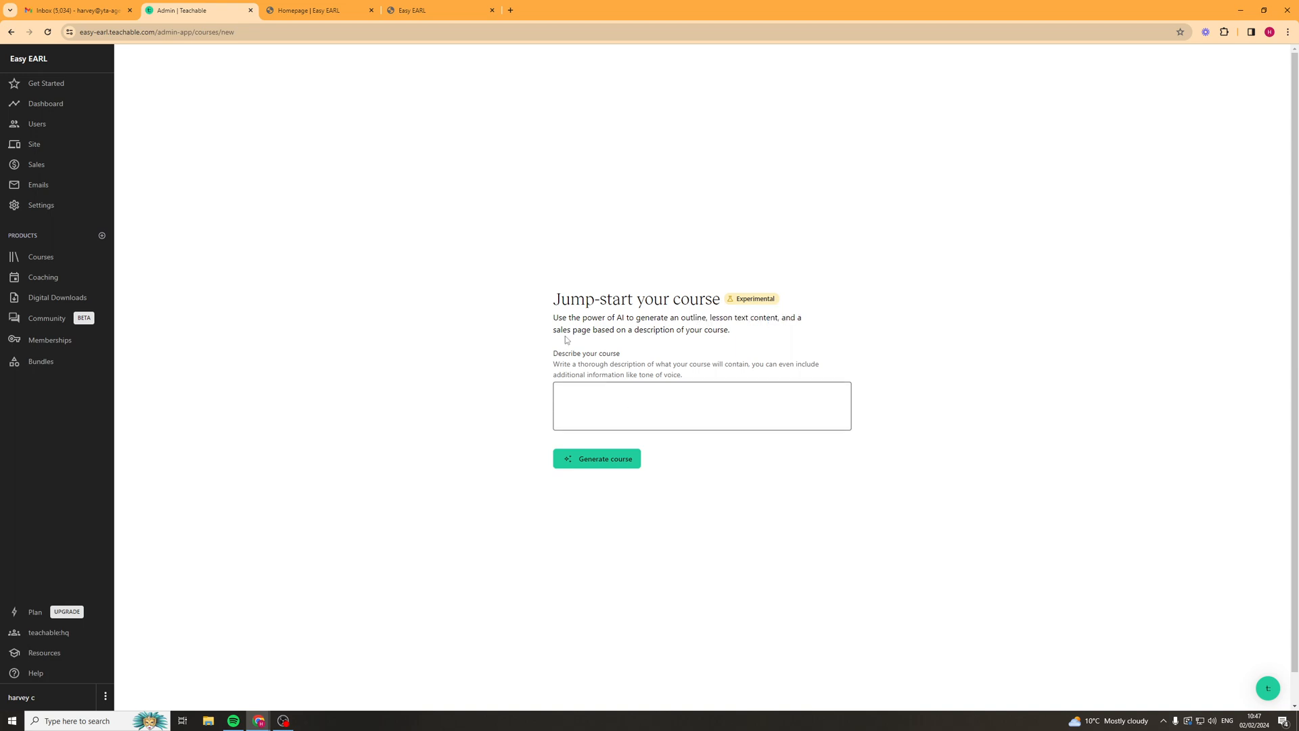
drag(572, 366, 762, 366)
click(698, 396)
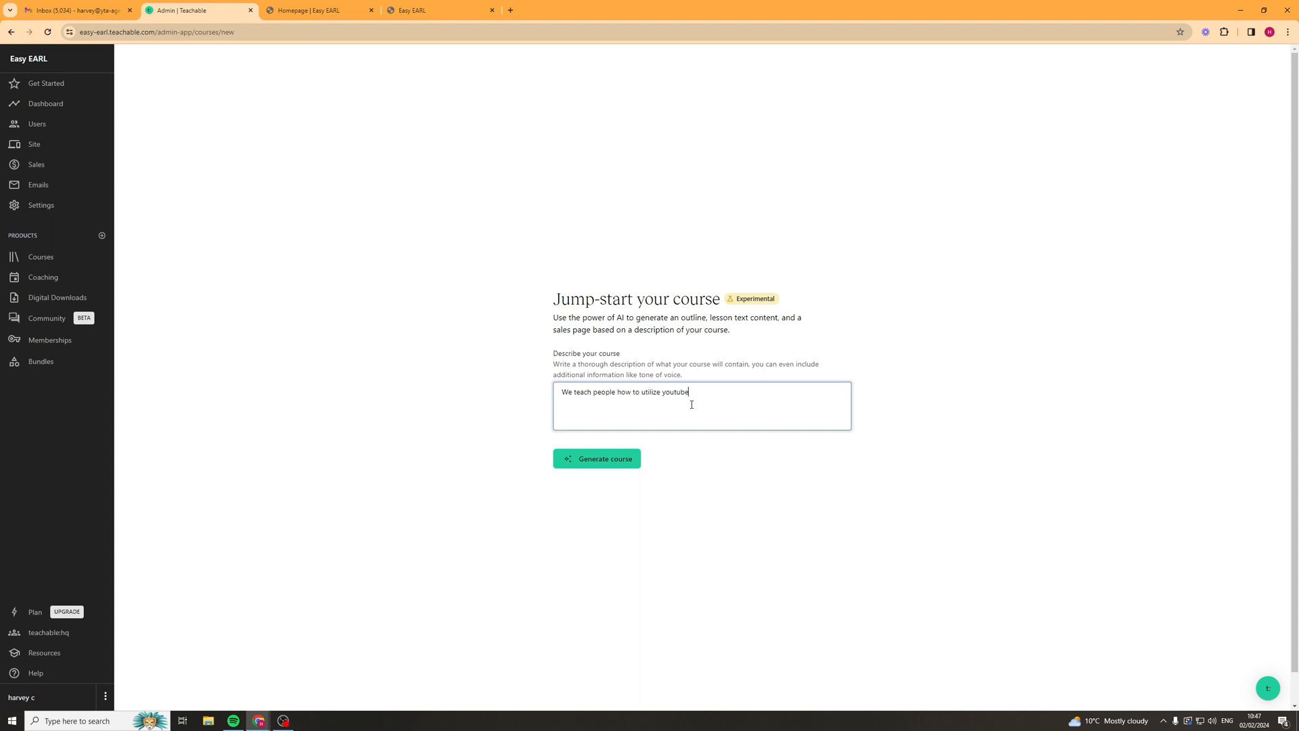
text(sea)
click(617, 465)
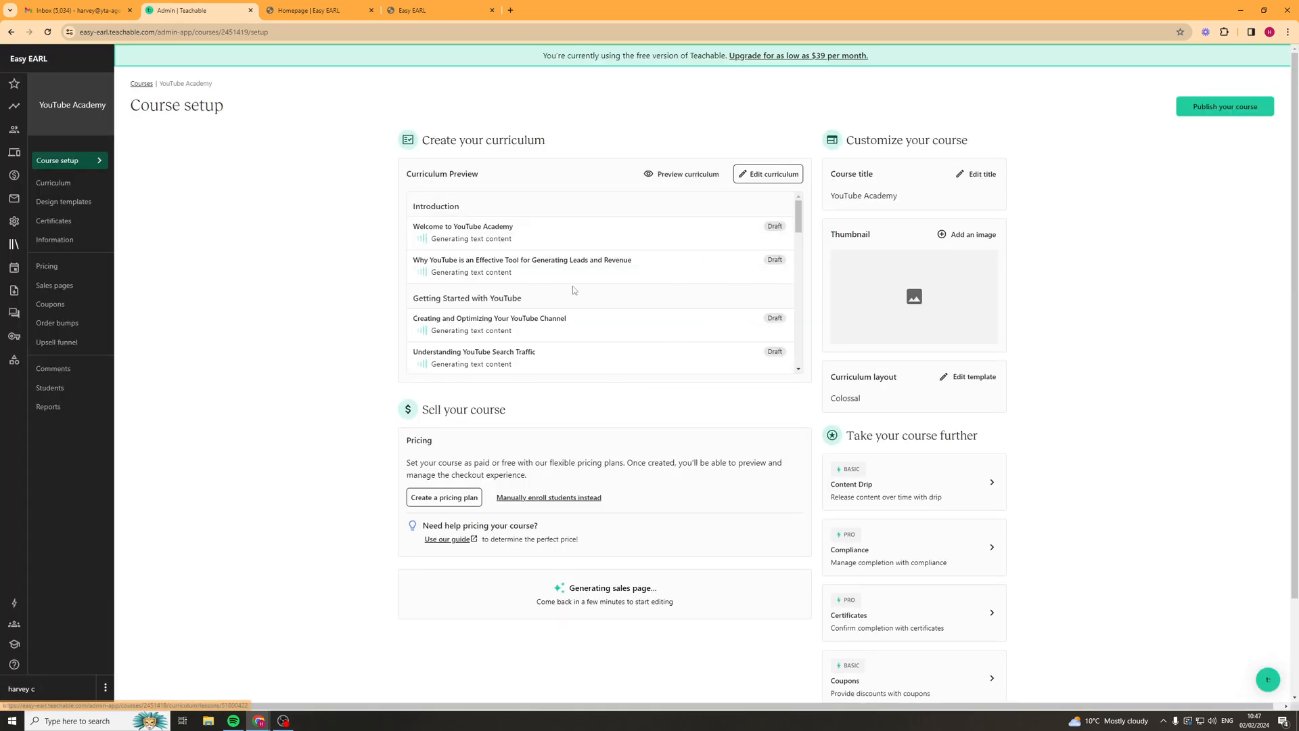
- Review the sections and lessons of the AI-generated curriculum in the course setup preview
scroll(487, 252, down, 1)
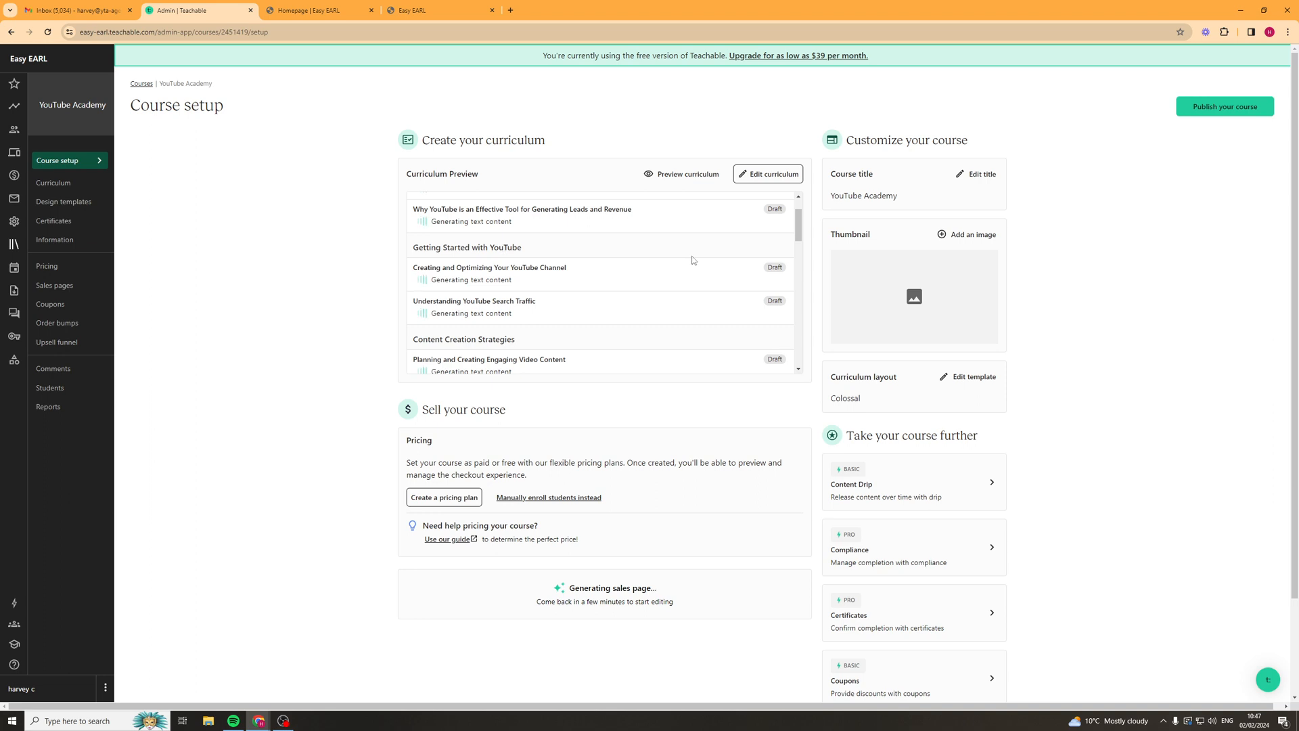
scroll(693, 260, up, 1)
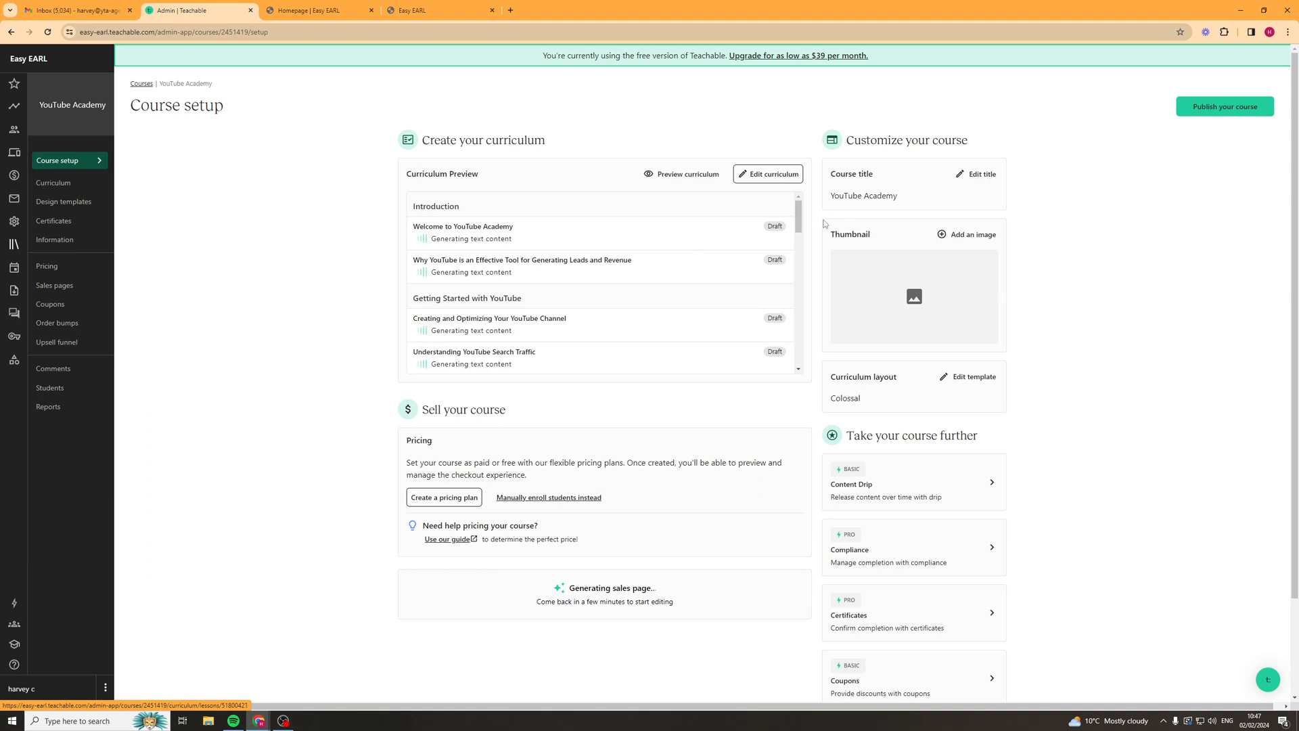
scroll(502, 257, down, 2)
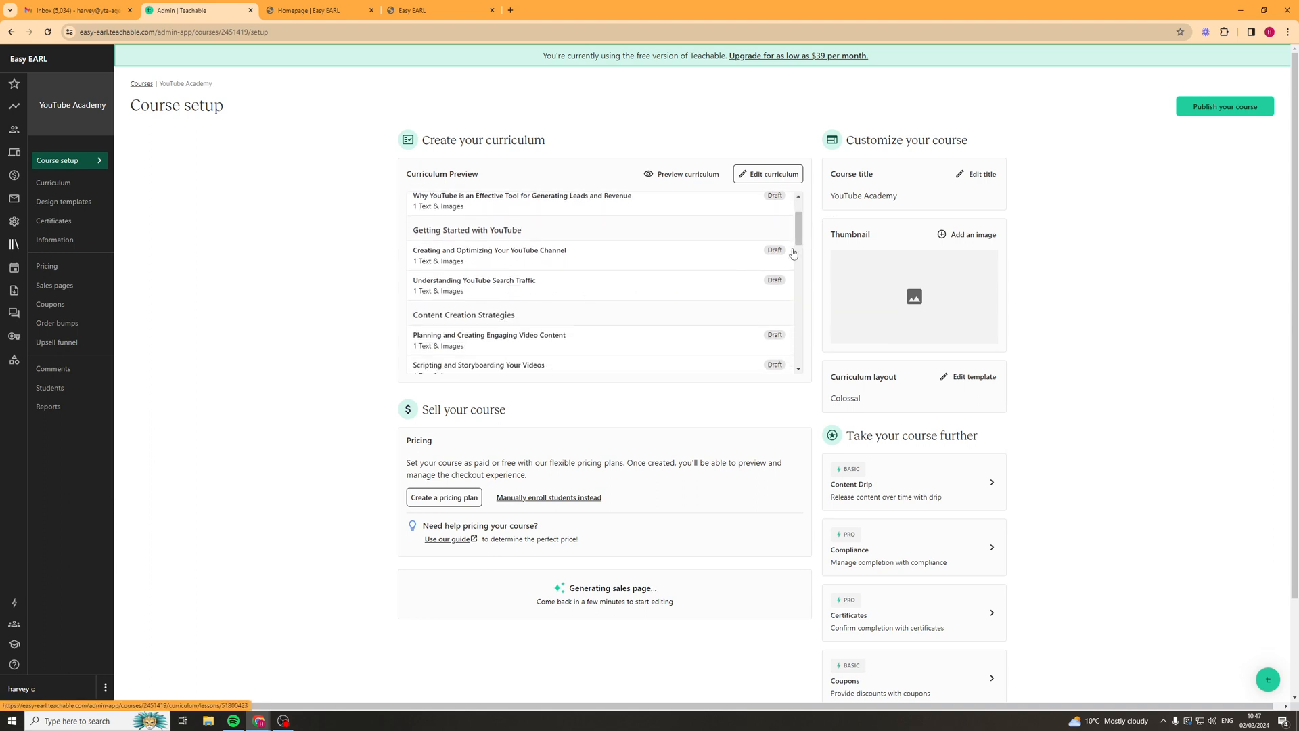
scroll(798, 244, down, 1)
drag(799, 244, 795, 258)
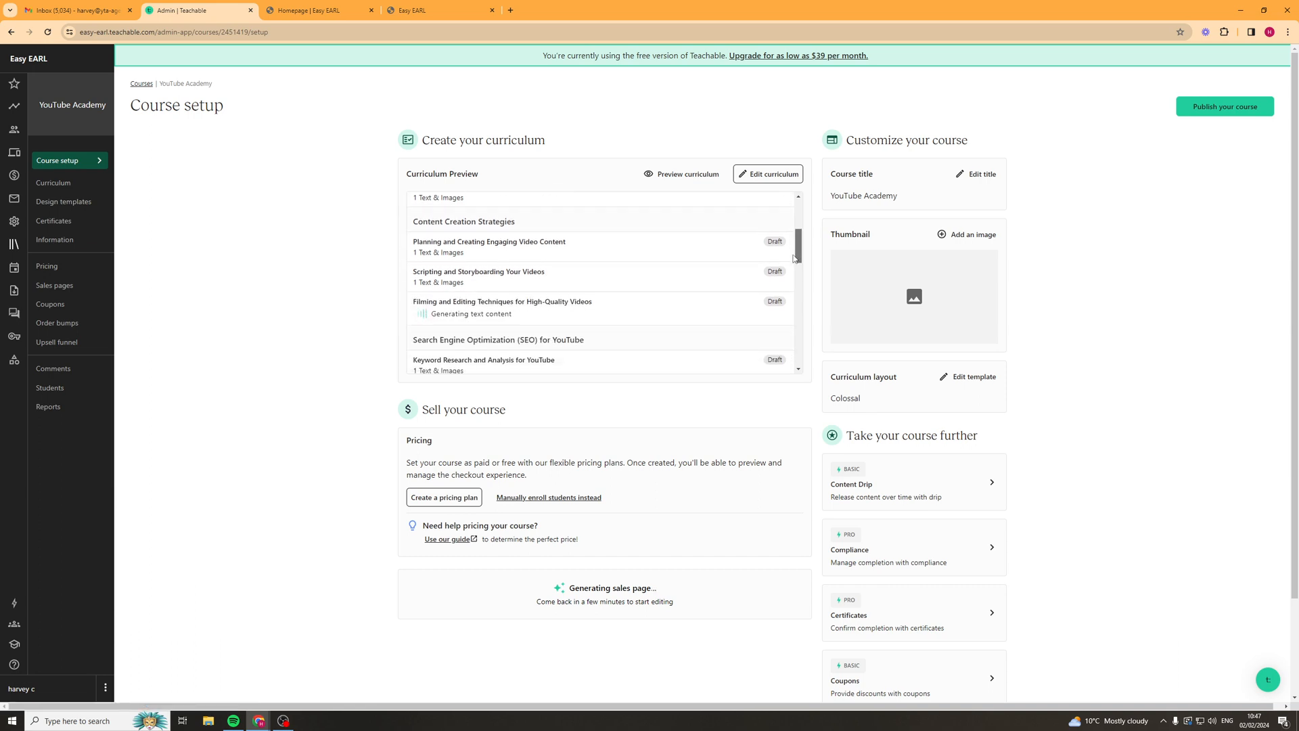
drag(796, 258, 796, 264)
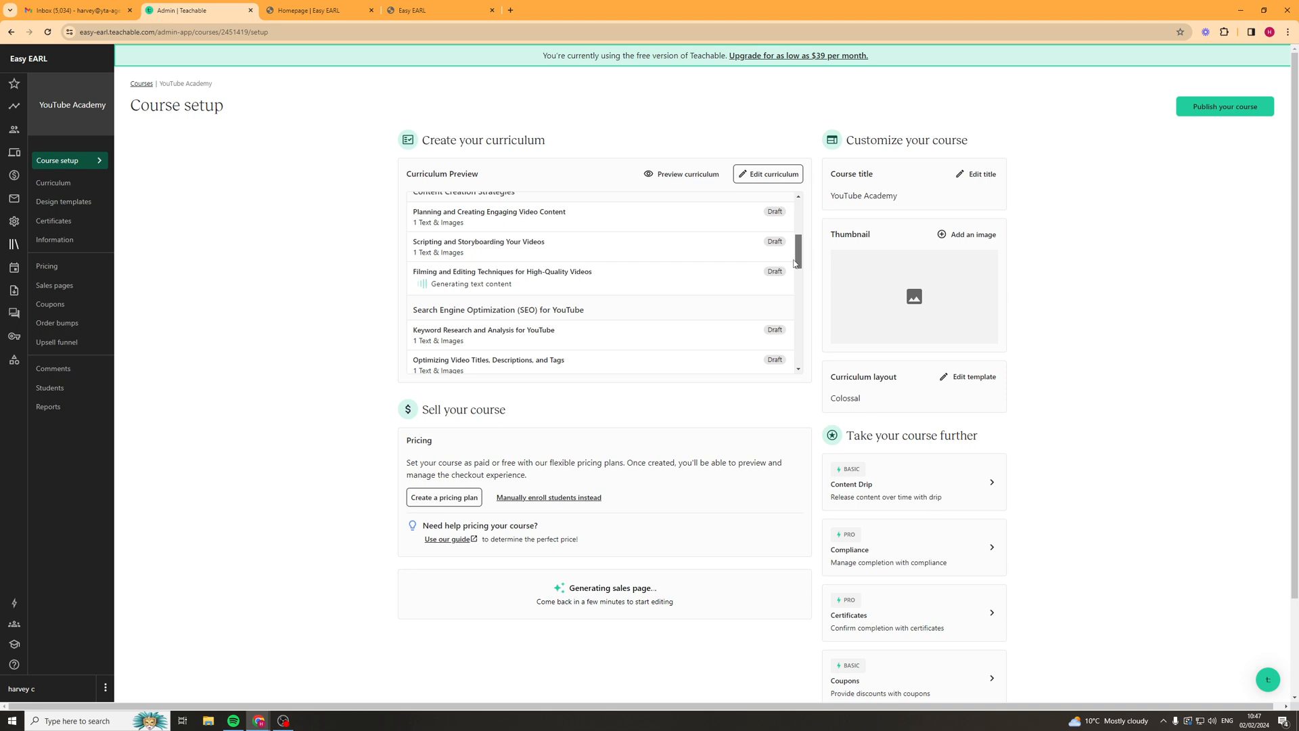
drag(795, 263, 765, 266)
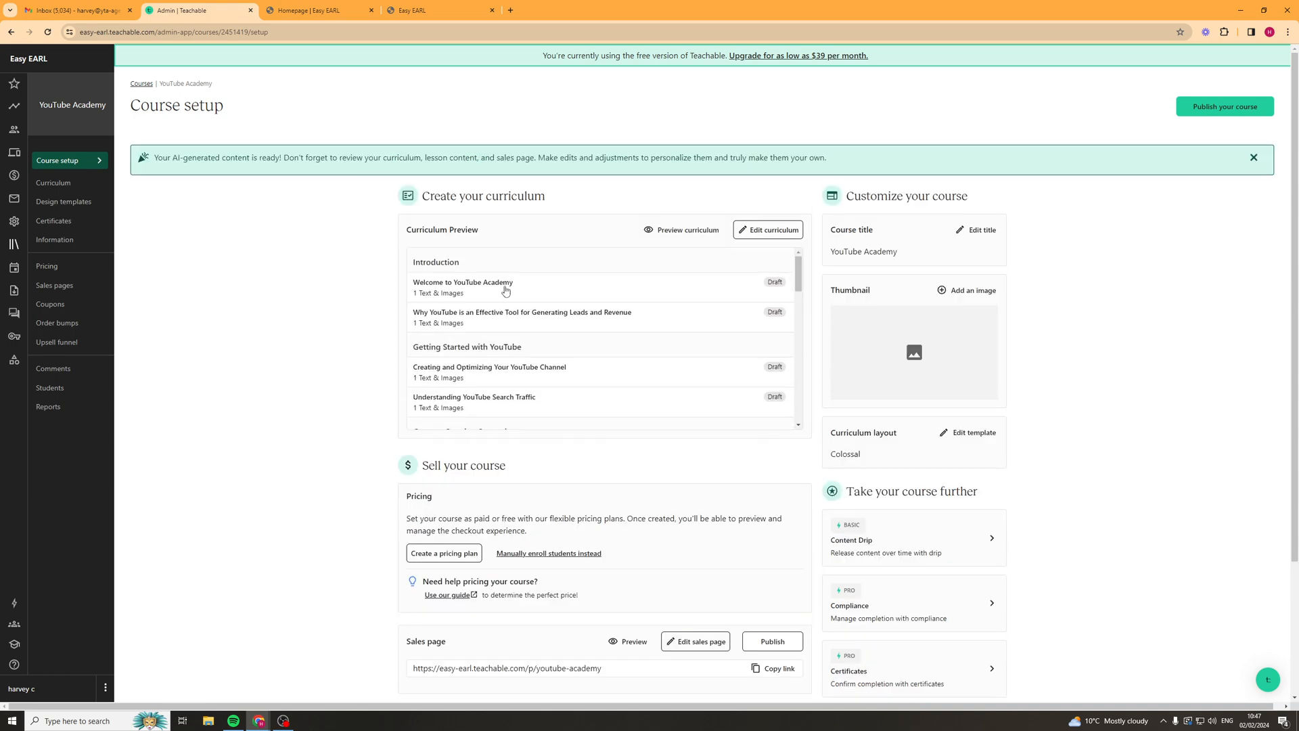
- Examine the Welcome to YouTube Academy lesson's text, including its Text and images block editor, and return to the course setup
scroll(316, 284, down, 1)
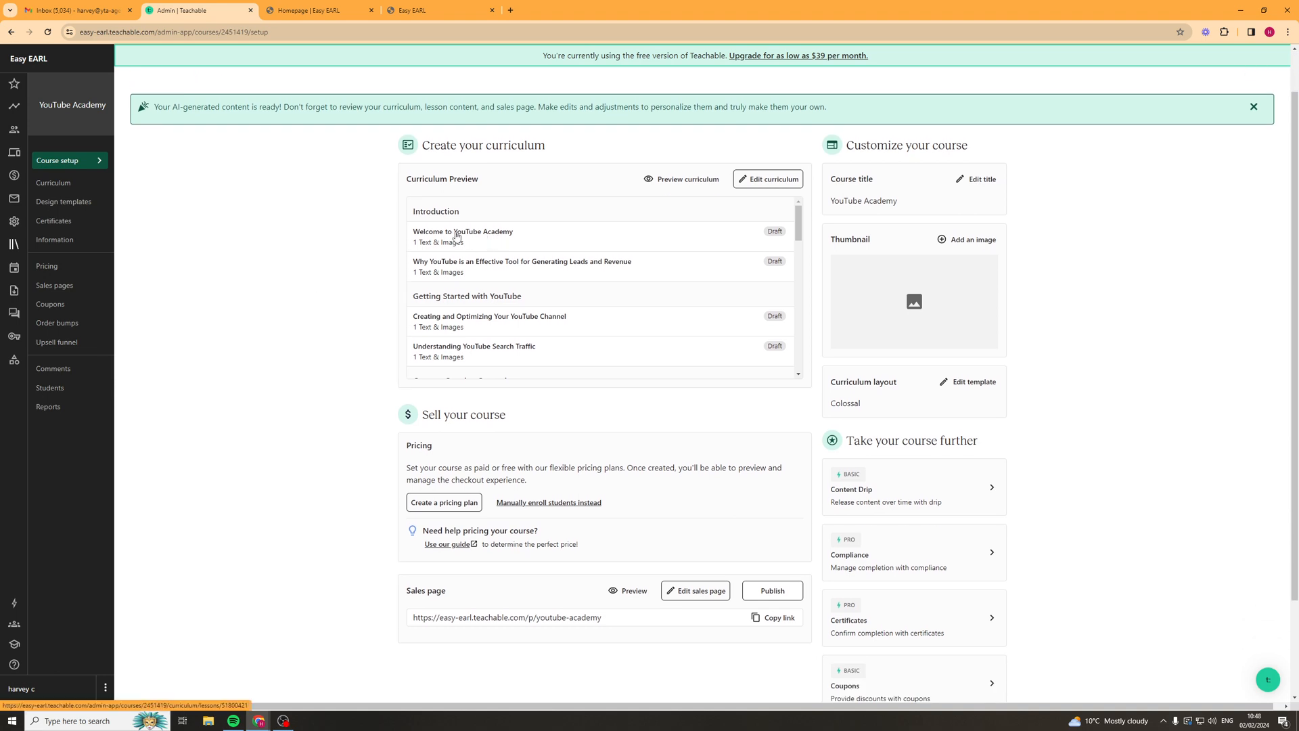
click(457, 234)
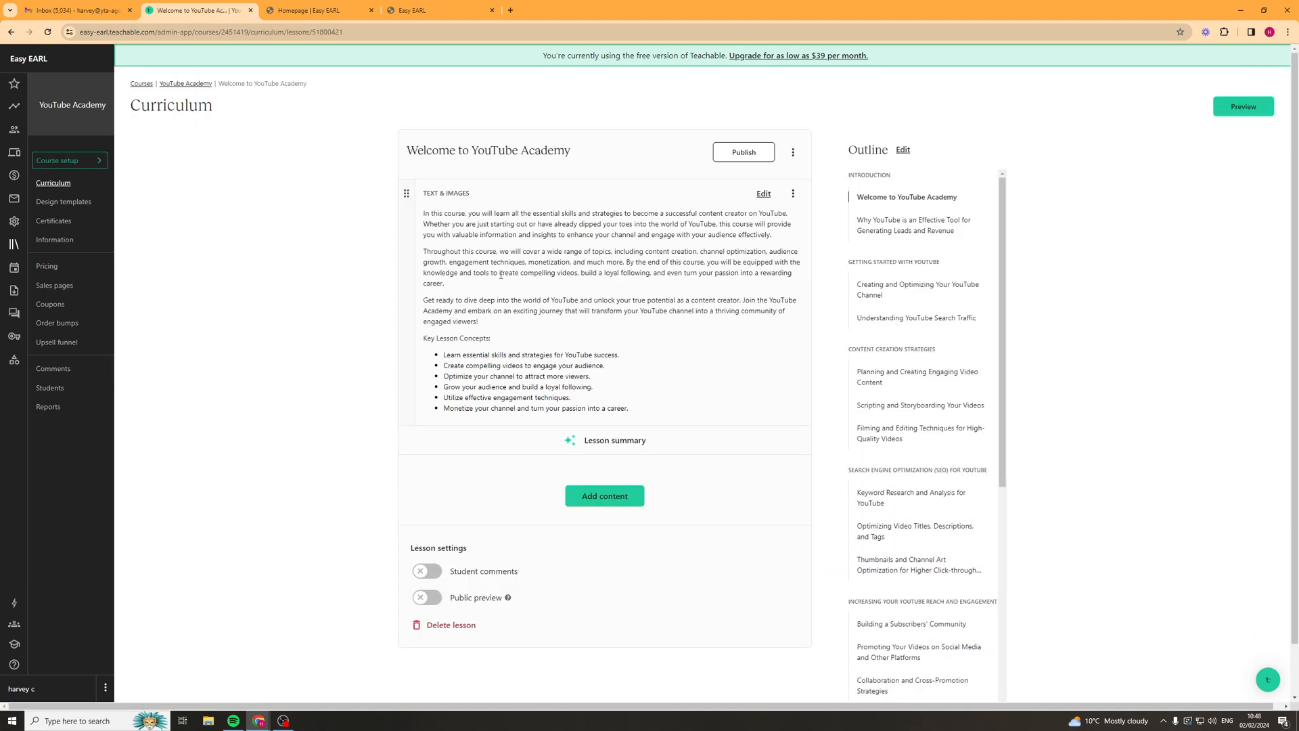
drag(440, 224, 613, 382)
double_click(585, 311)
click(764, 194)
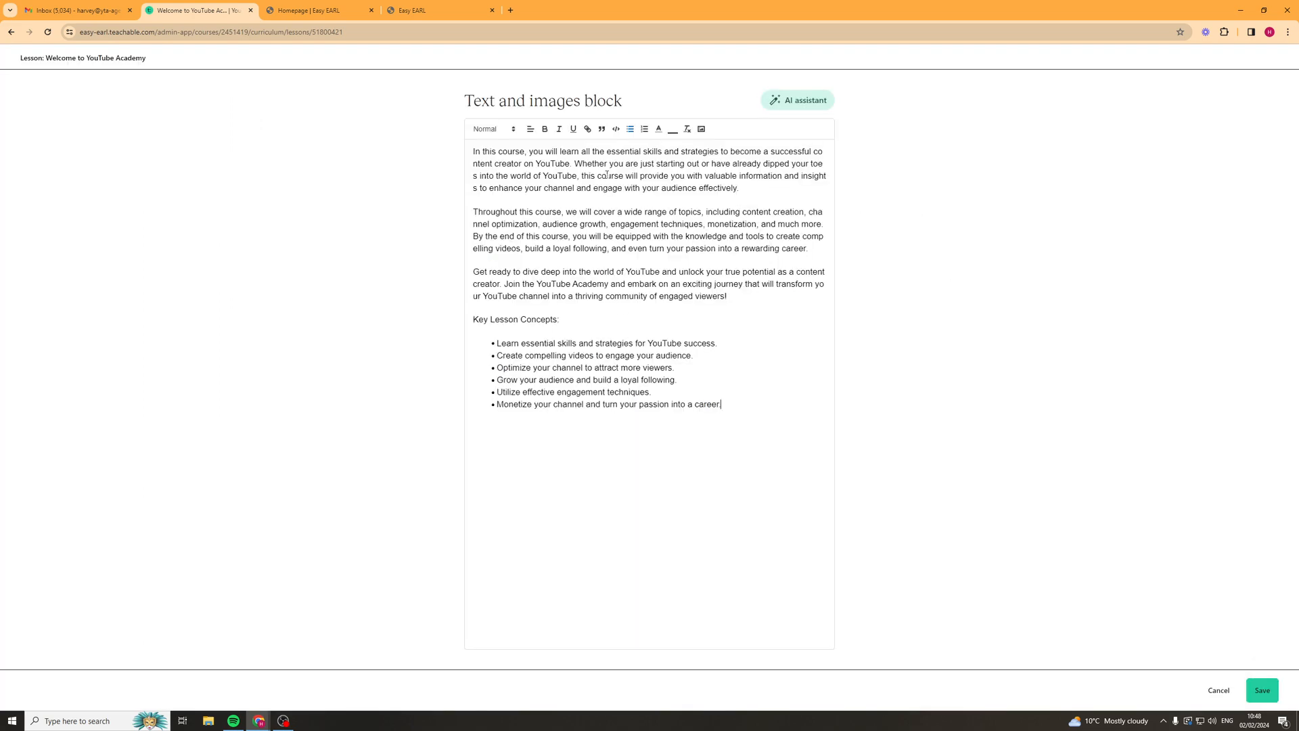
click(12, 32)
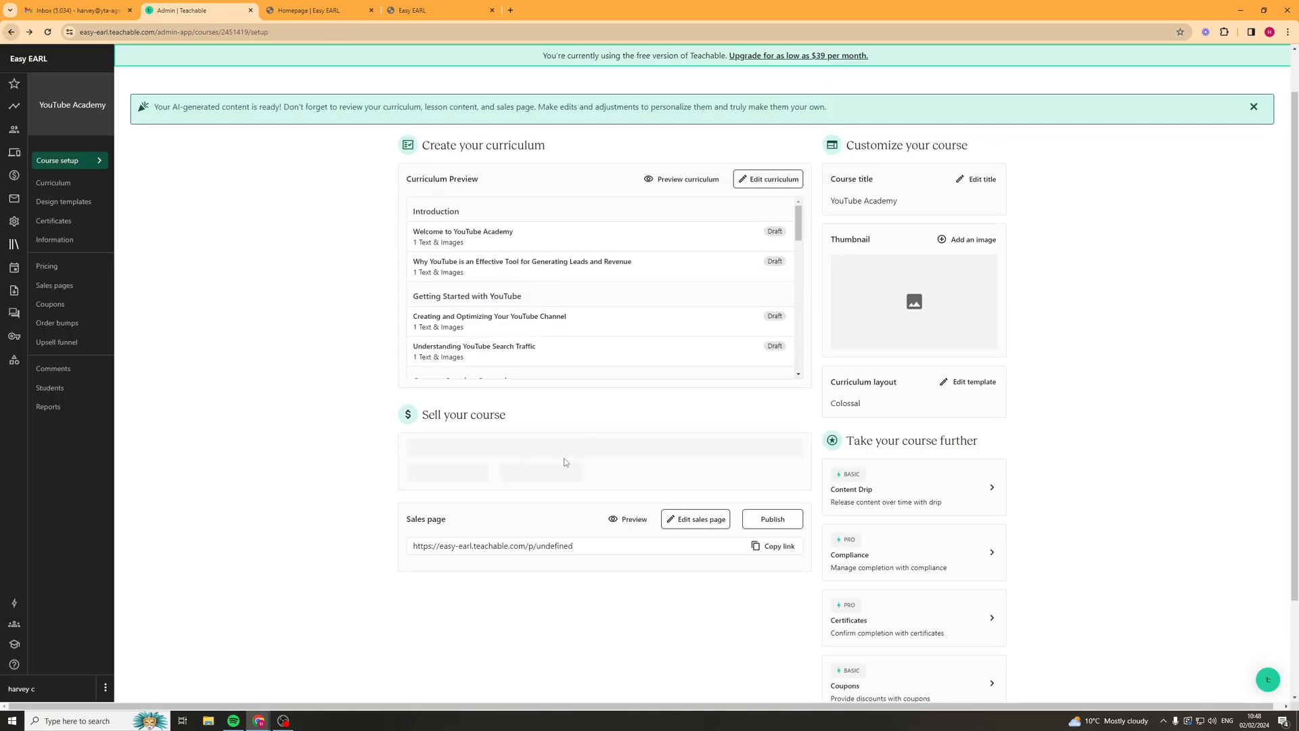
- Reopen the Welcome to YouTube Academy lesson and view the content types that can be added, skipping the open-ended questions tip
scroll(707, 344, down, 2)
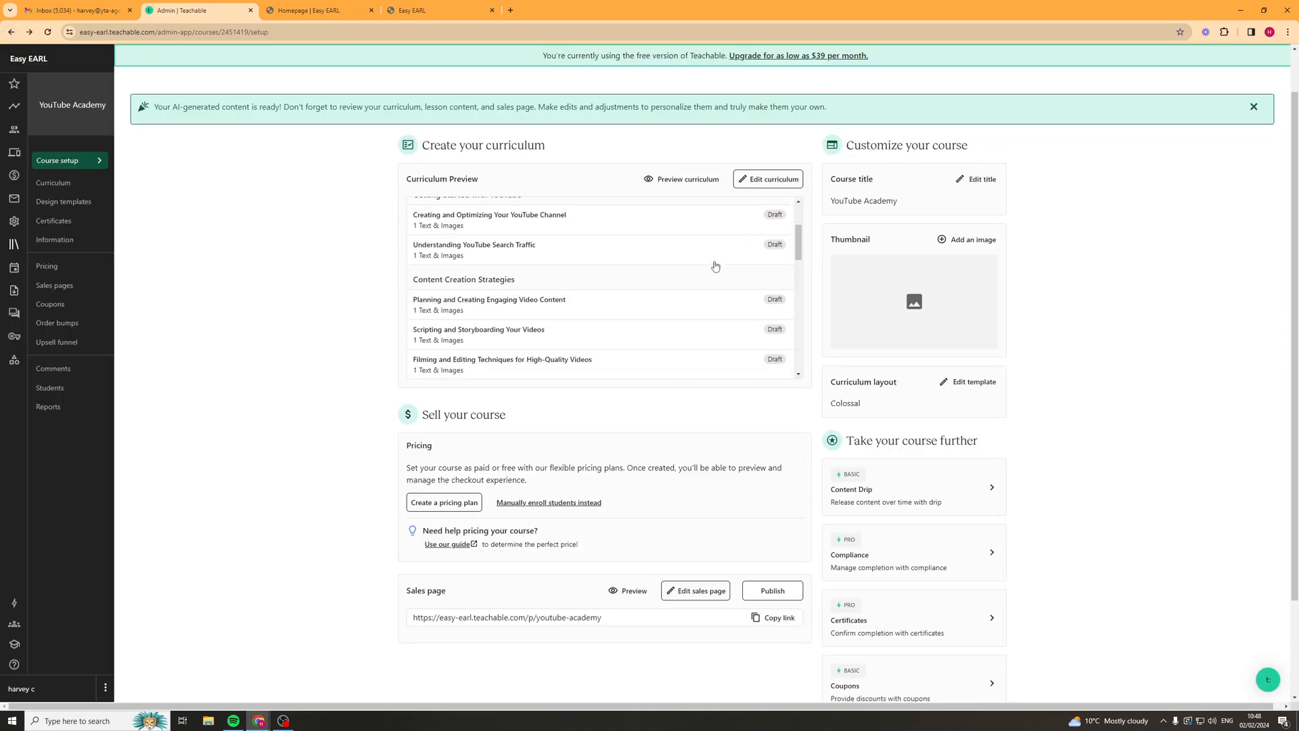
scroll(714, 264, up, 2)
click(489, 234)
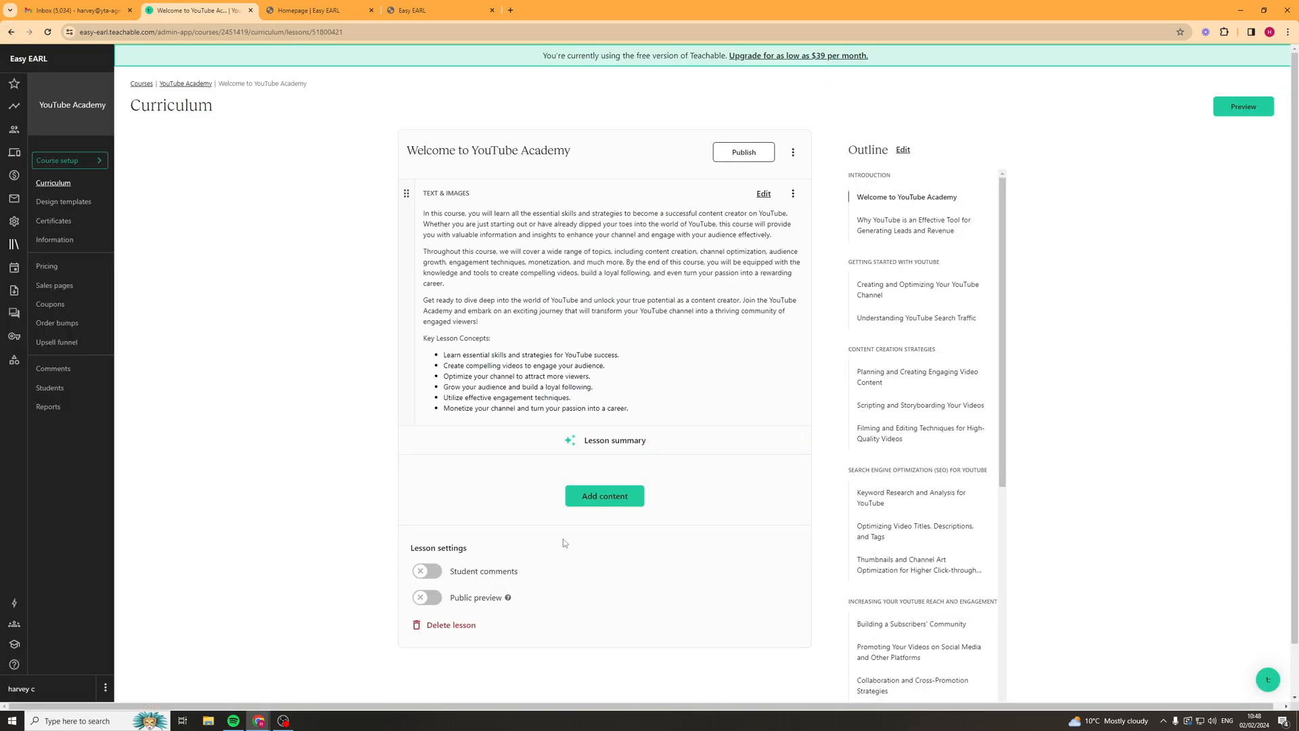
click(599, 496)
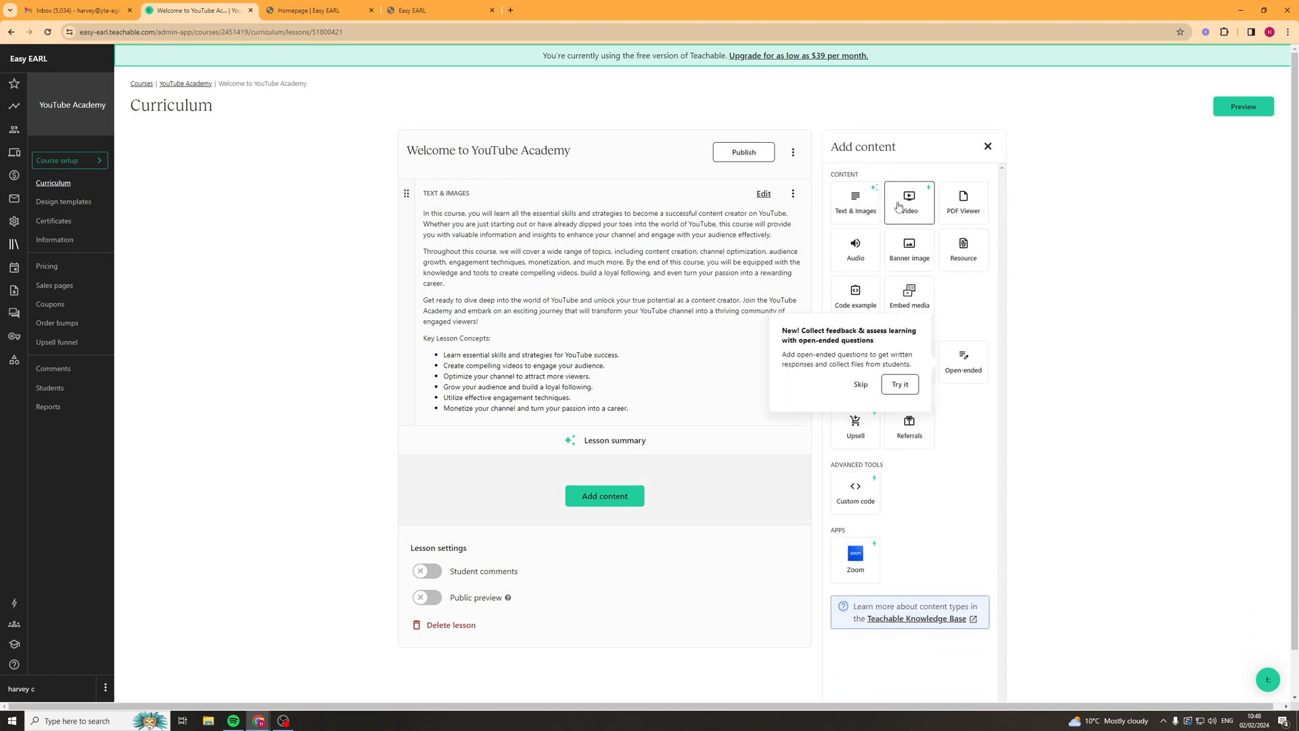
click(859, 385)
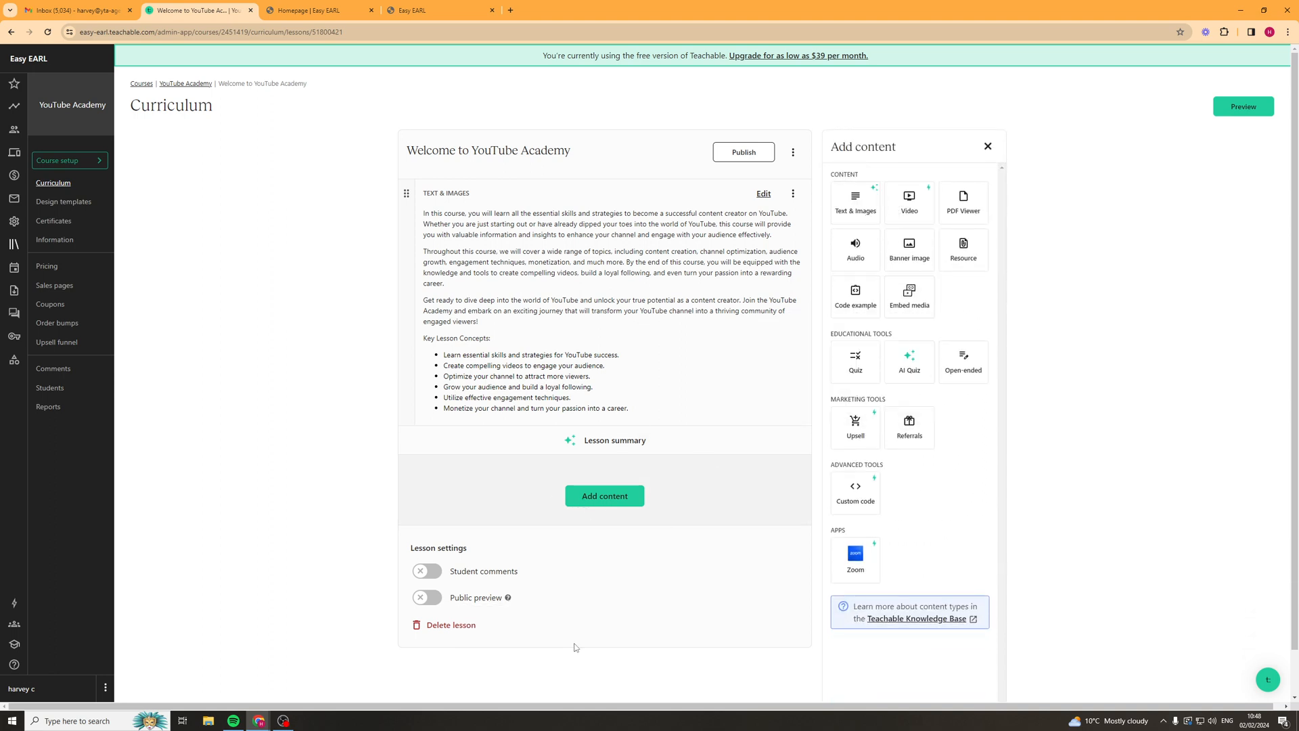
- Preview the lesson as admin and check how the following lessons look, up to Creating and Optimizing Your YouTube Channel
click(1239, 107)
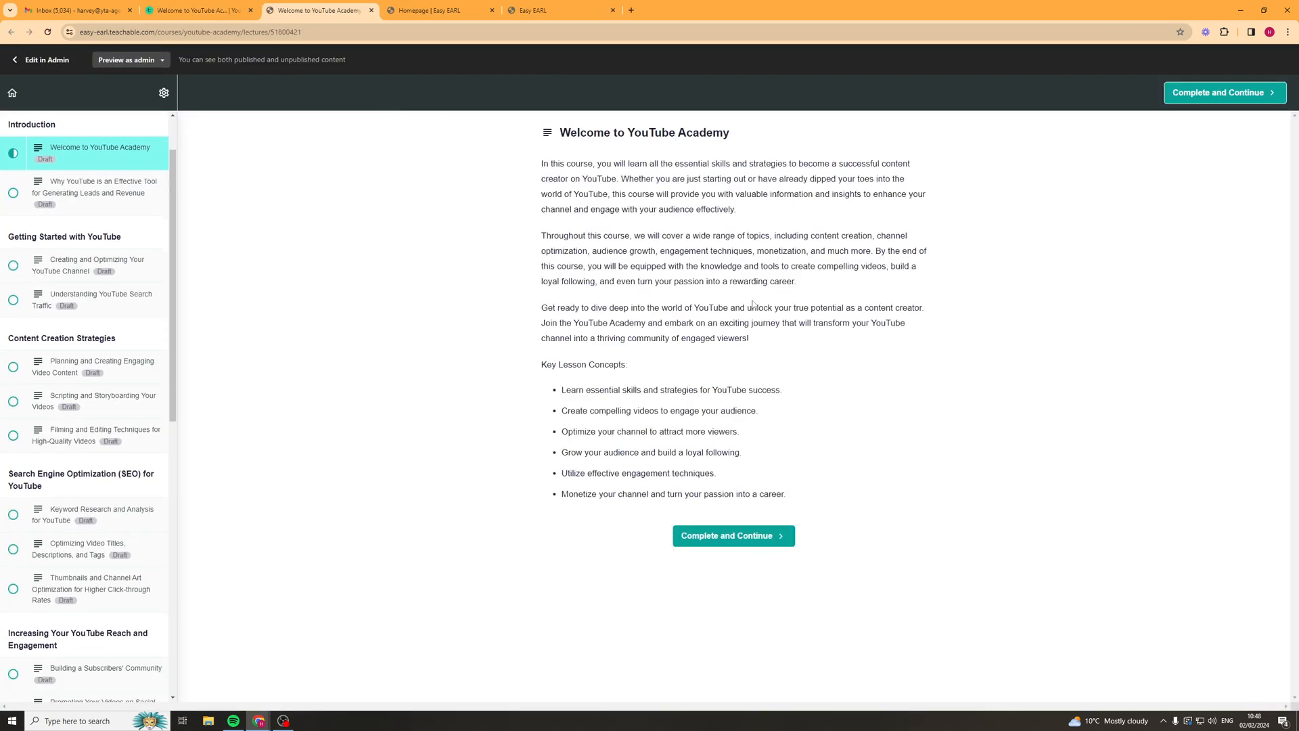
click(71, 201)
click(102, 288)
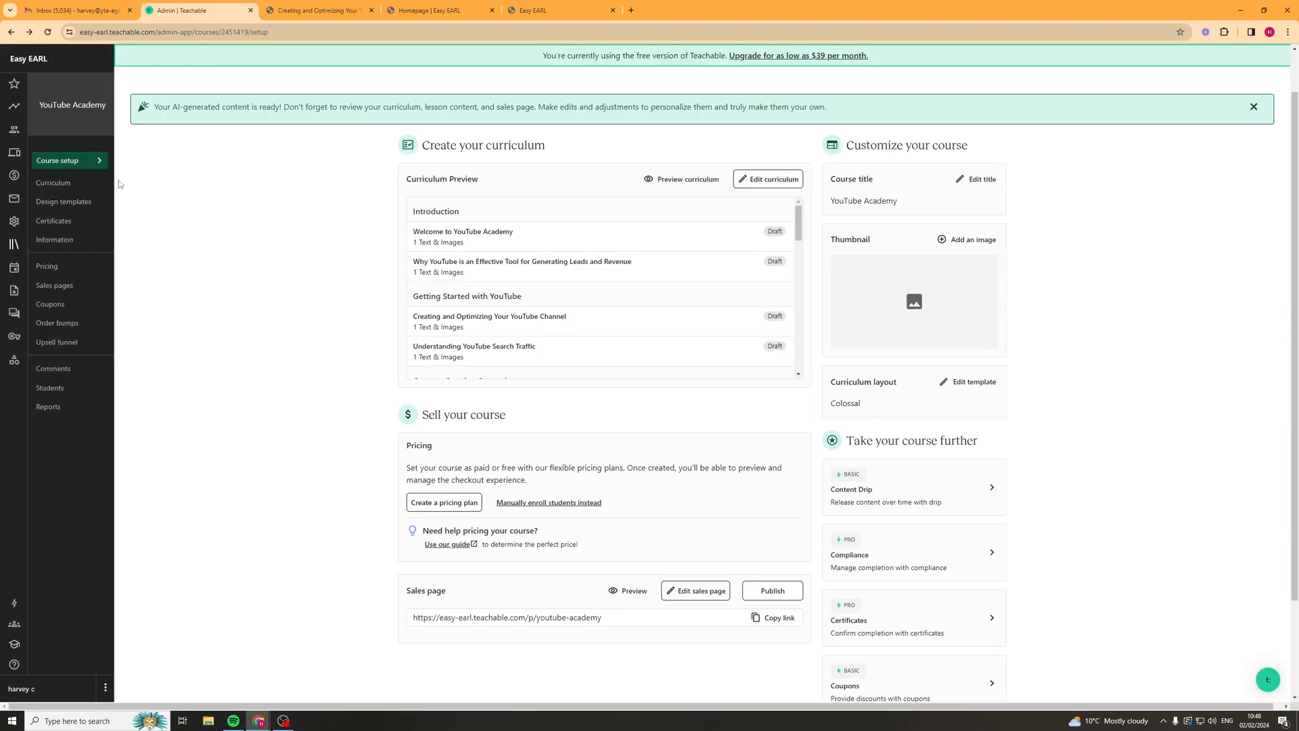
- Examine the course's full curriculum page, including the Introduction section's drip option and the lessons in each section
click(47, 184)
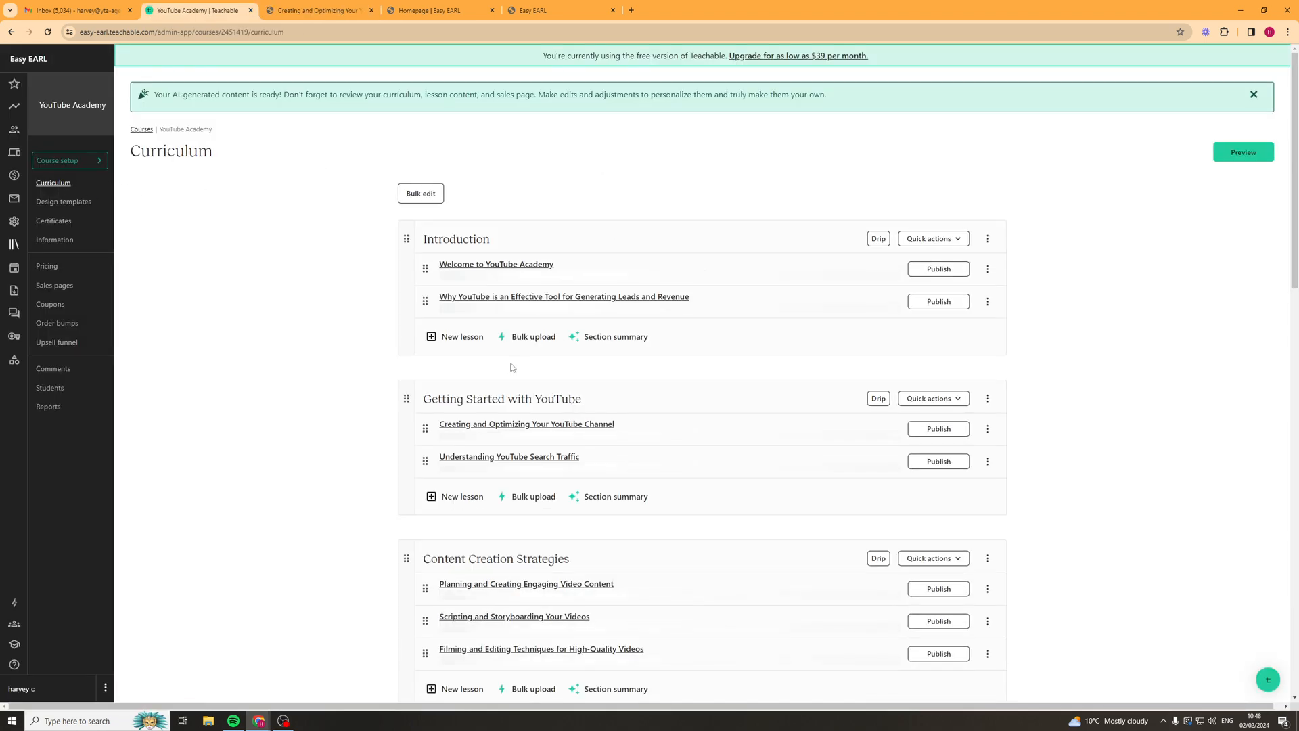
click(878, 239)
click(982, 210)
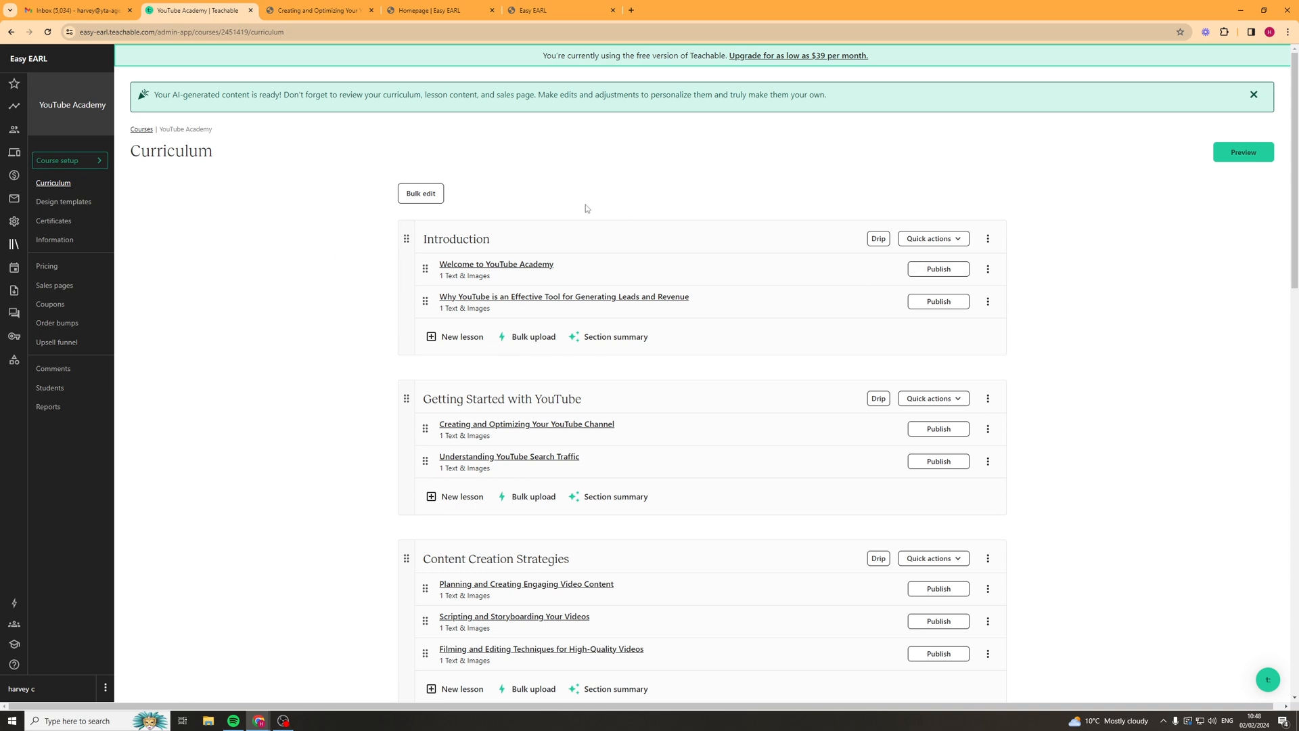
scroll(586, 209, down, 2)
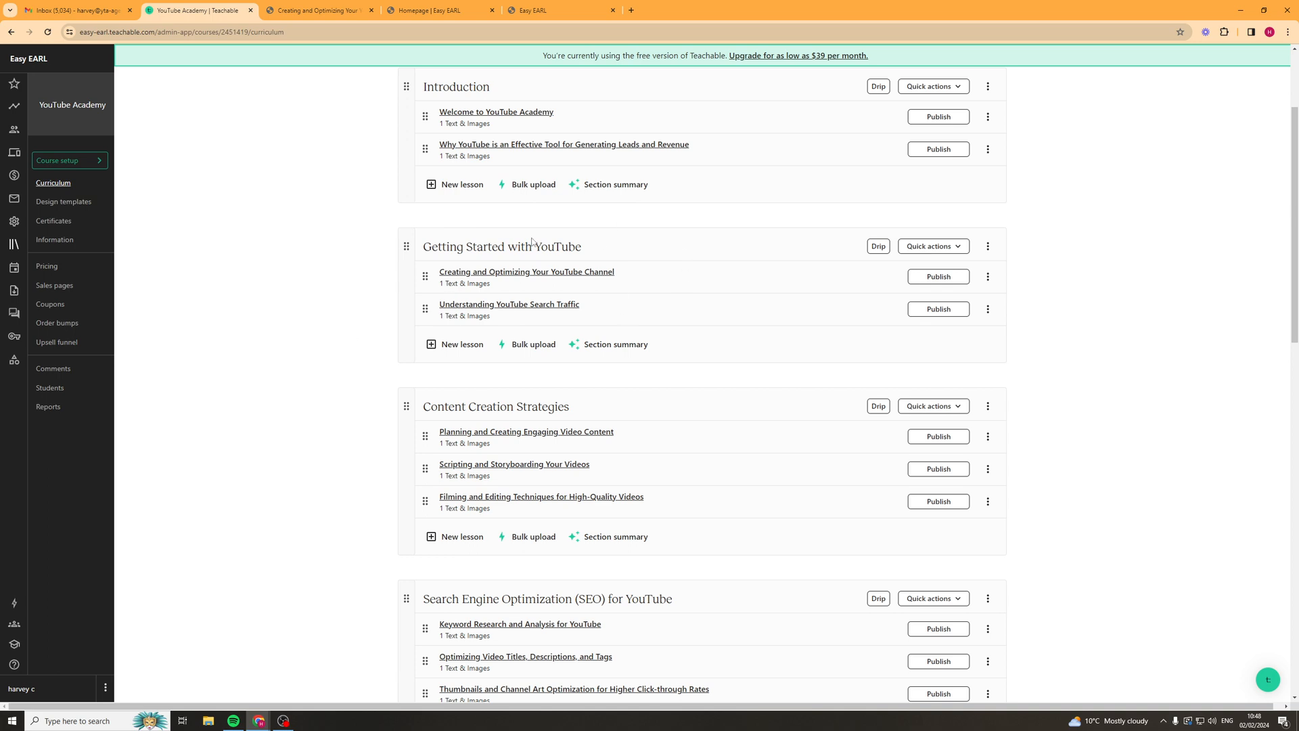
scroll(574, 406, up, 2)
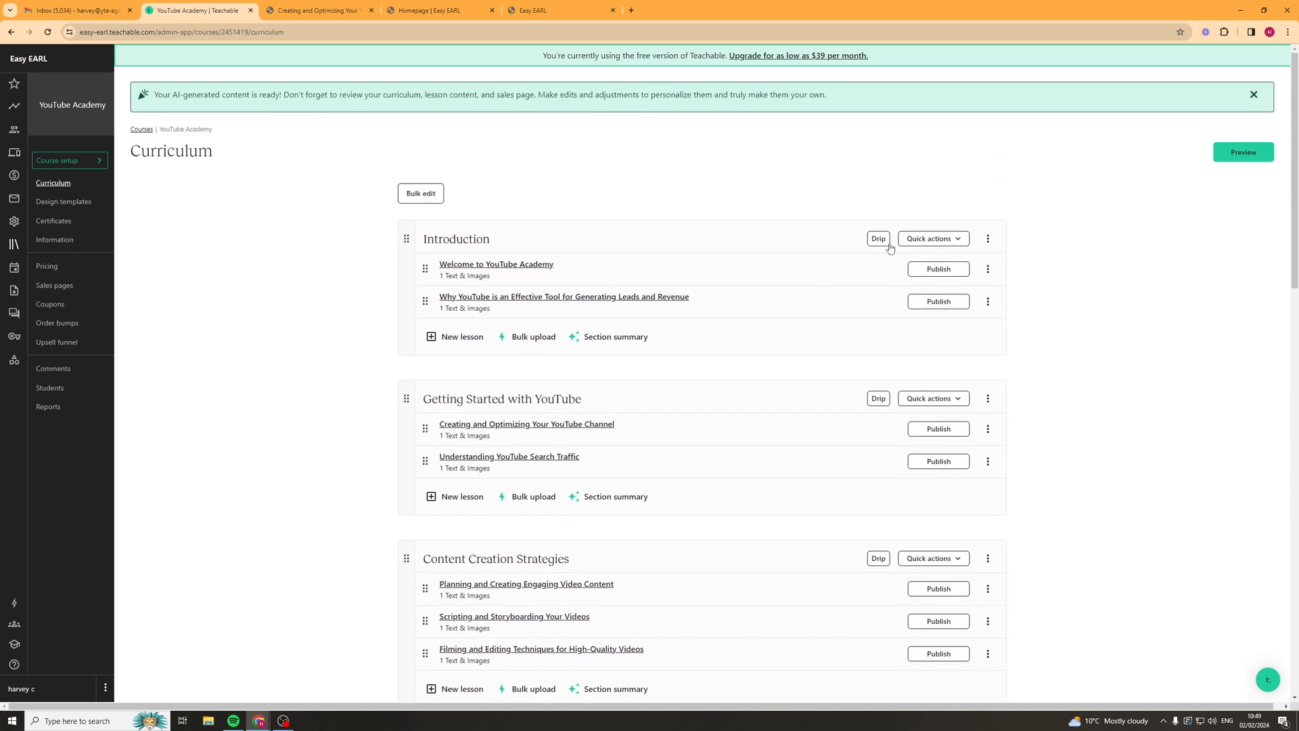
scroll(1067, 568, down, 1)
scroll(1076, 338, up, 1)
- Compare the Simple and Colossal design templates available for the course overview page
click(79, 203)
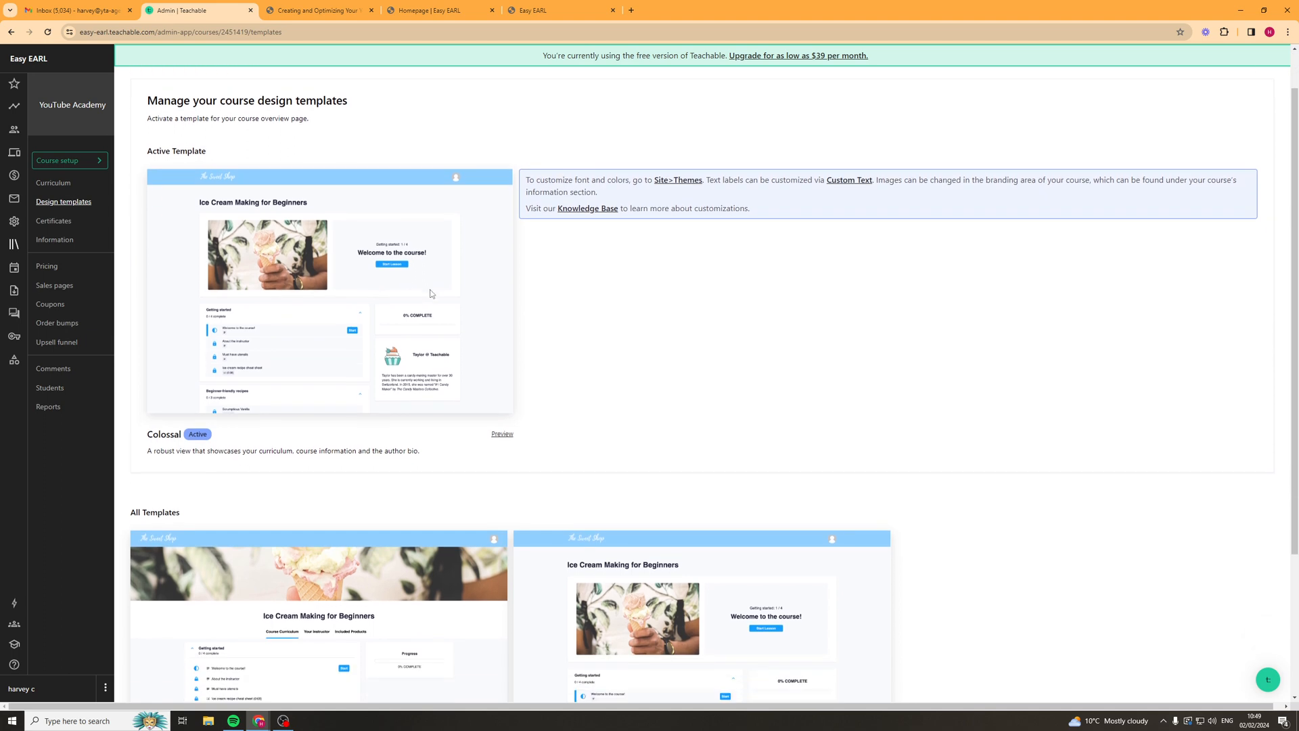
scroll(583, 307, down, 4)
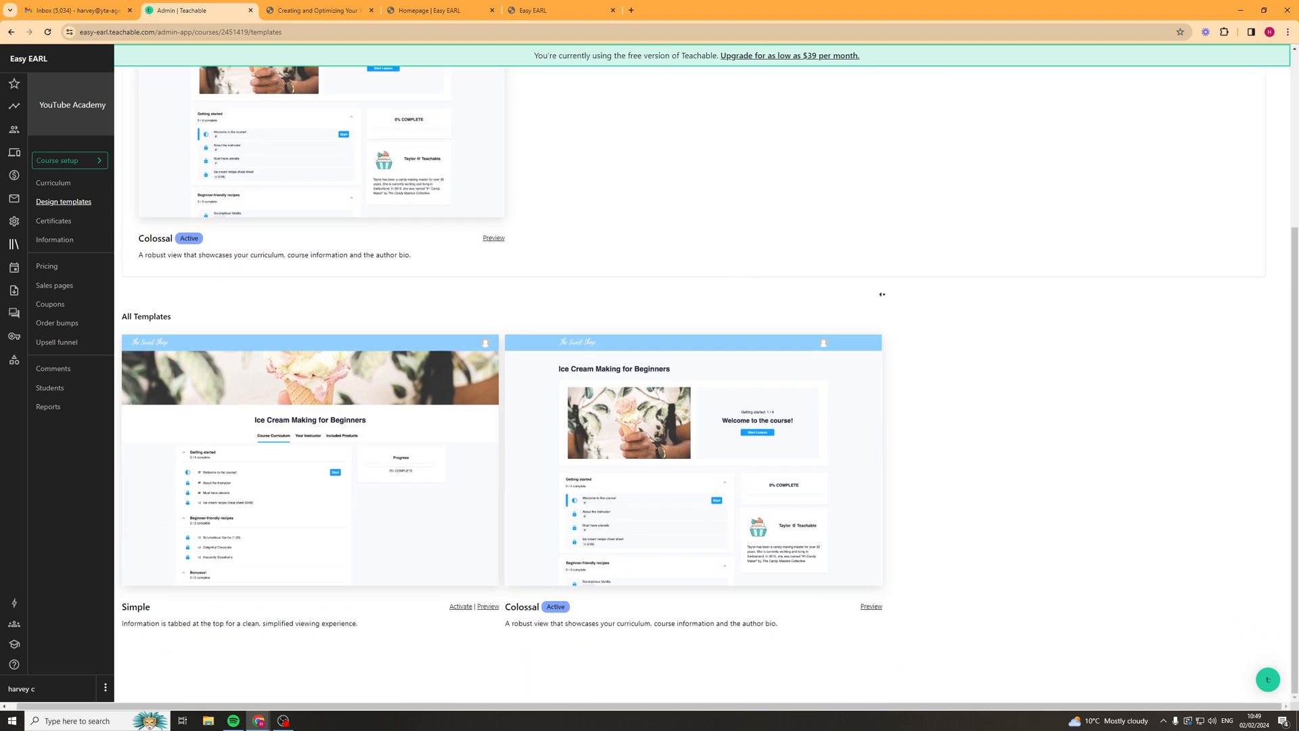
scroll(881, 294, left, 1)
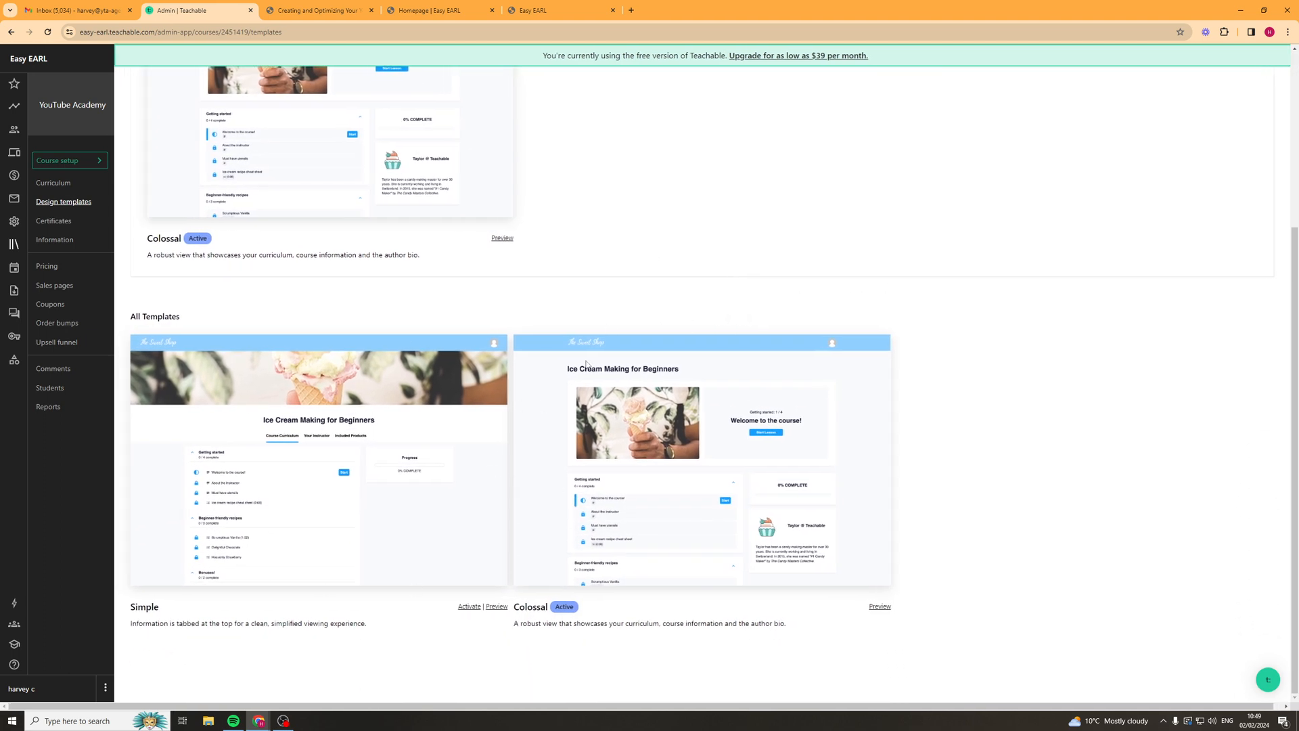
scroll(729, 310, up, 4)
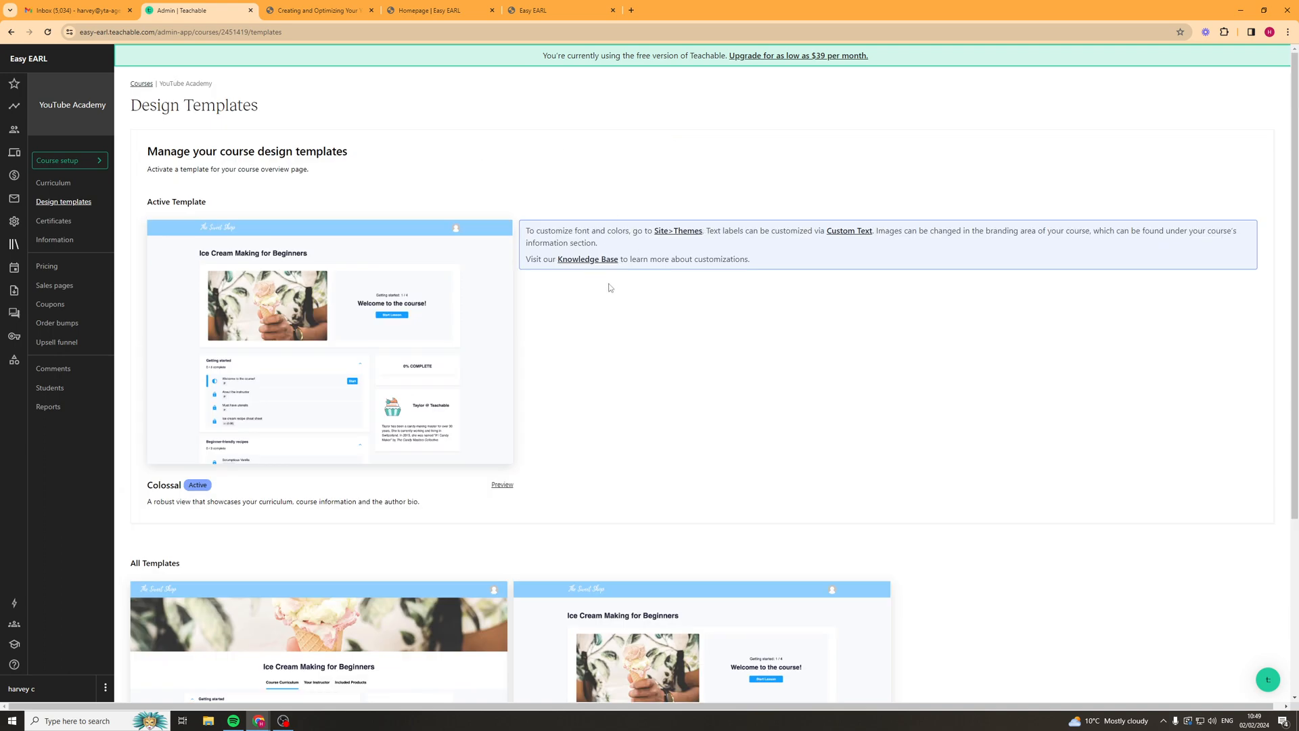
scroll(609, 288, down, 4)
scroll(637, 160, up, 4)
- View the course's certificates page and look through the basic details on its Information page
click(76, 219)
click(60, 243)
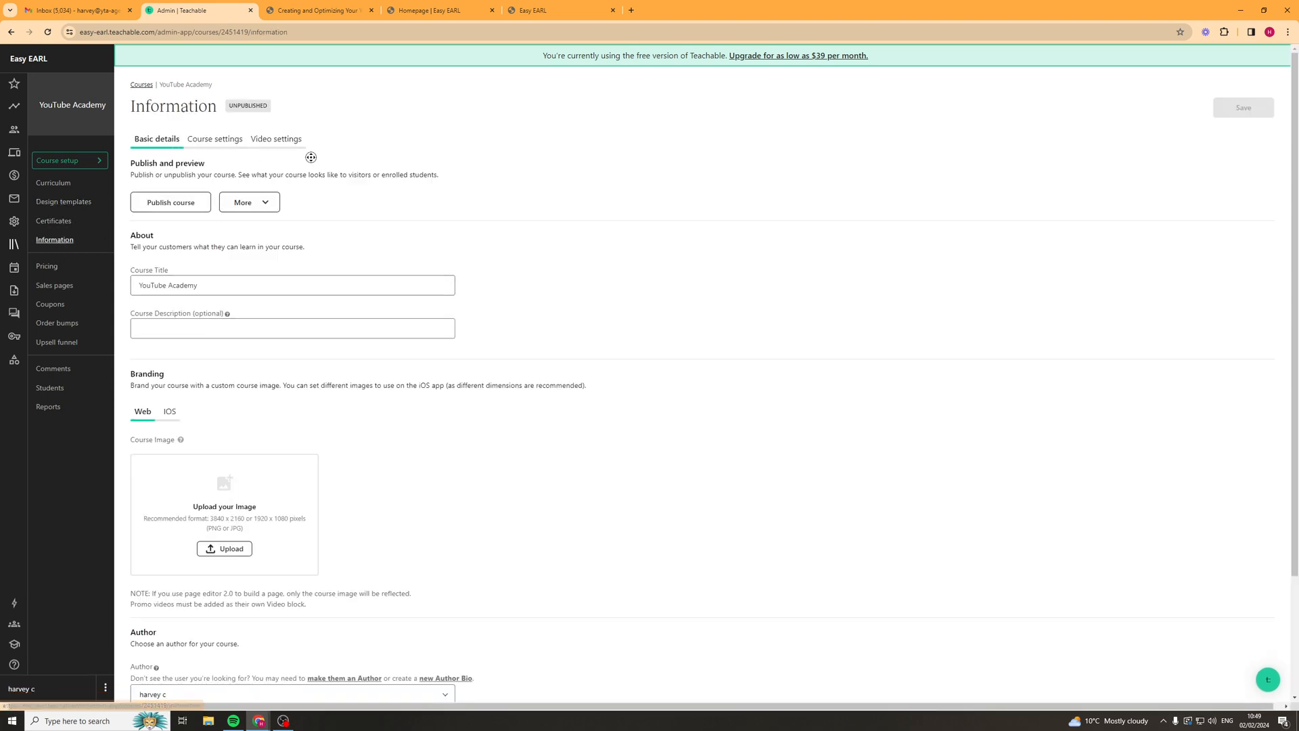
scroll(317, 281, down, 2)
scroll(454, 196, up, 2)
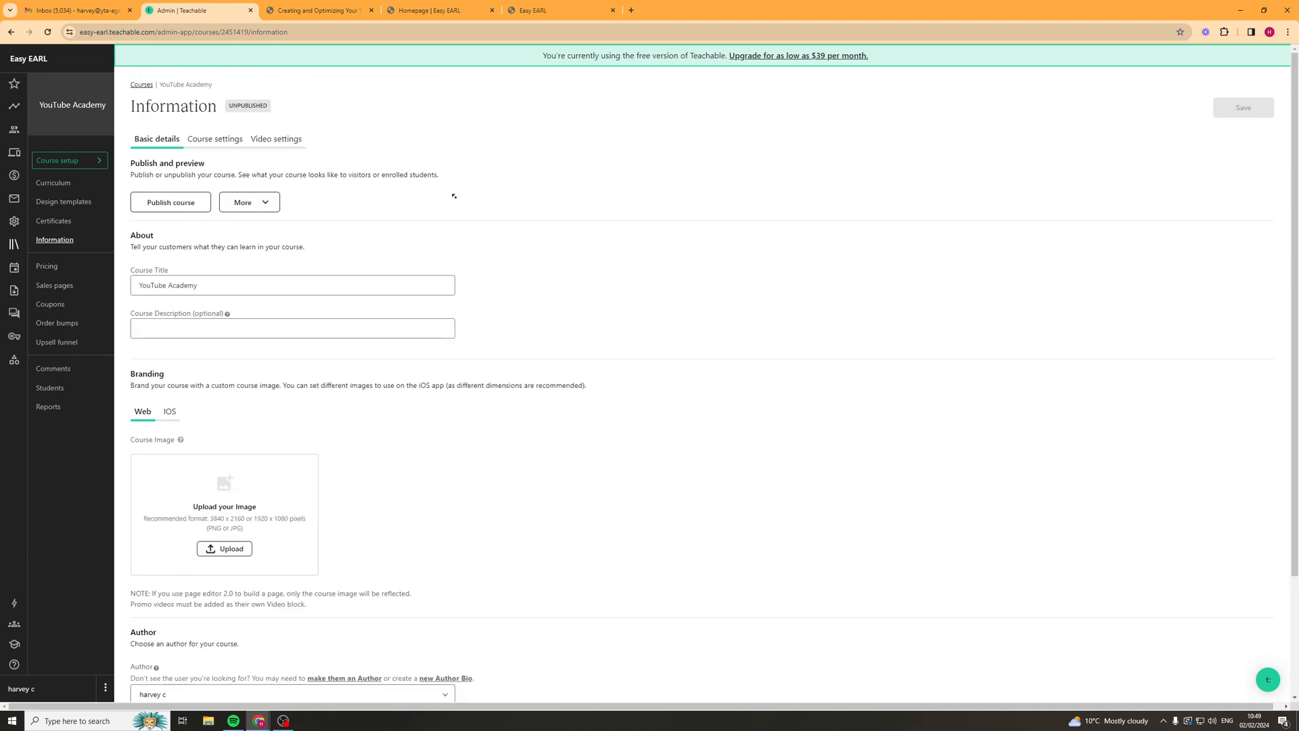
- Check the Course settings of the course's Information page, then review its basic details, including branding image and author
click(215, 139)
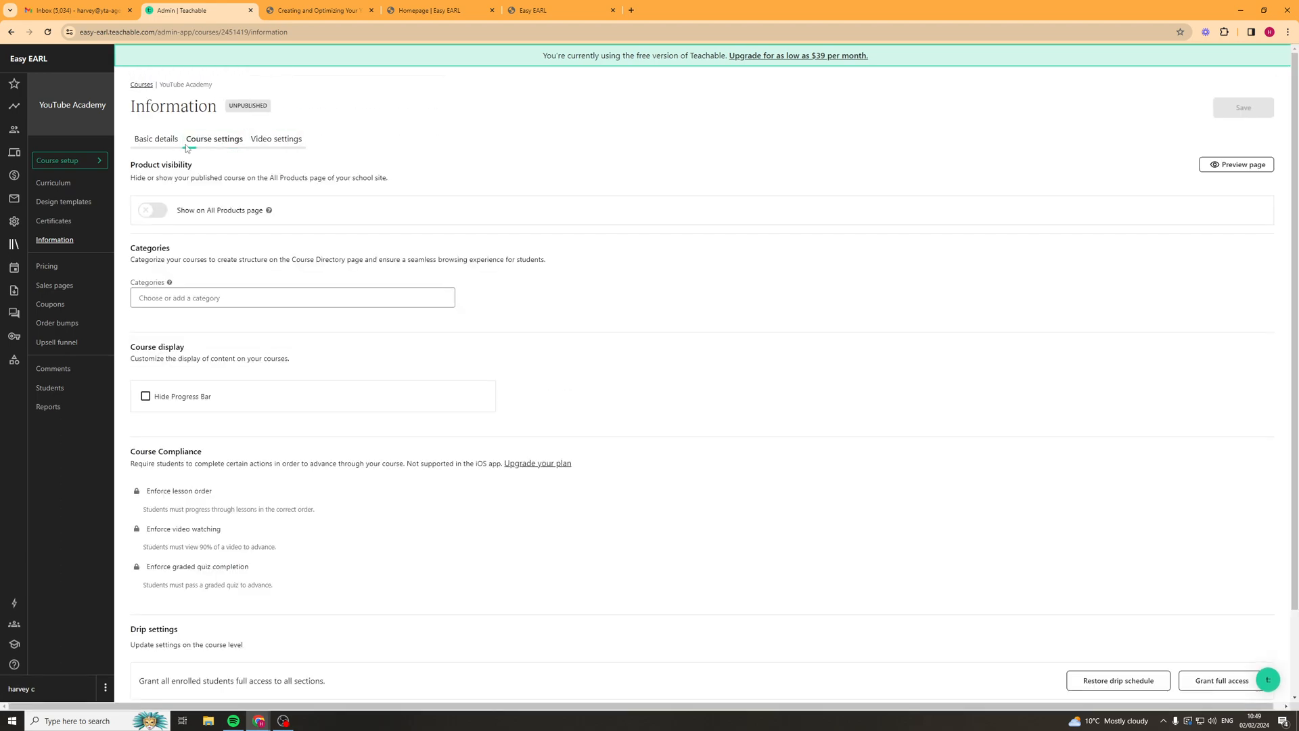
click(157, 138)
scroll(426, 392, down, 2)
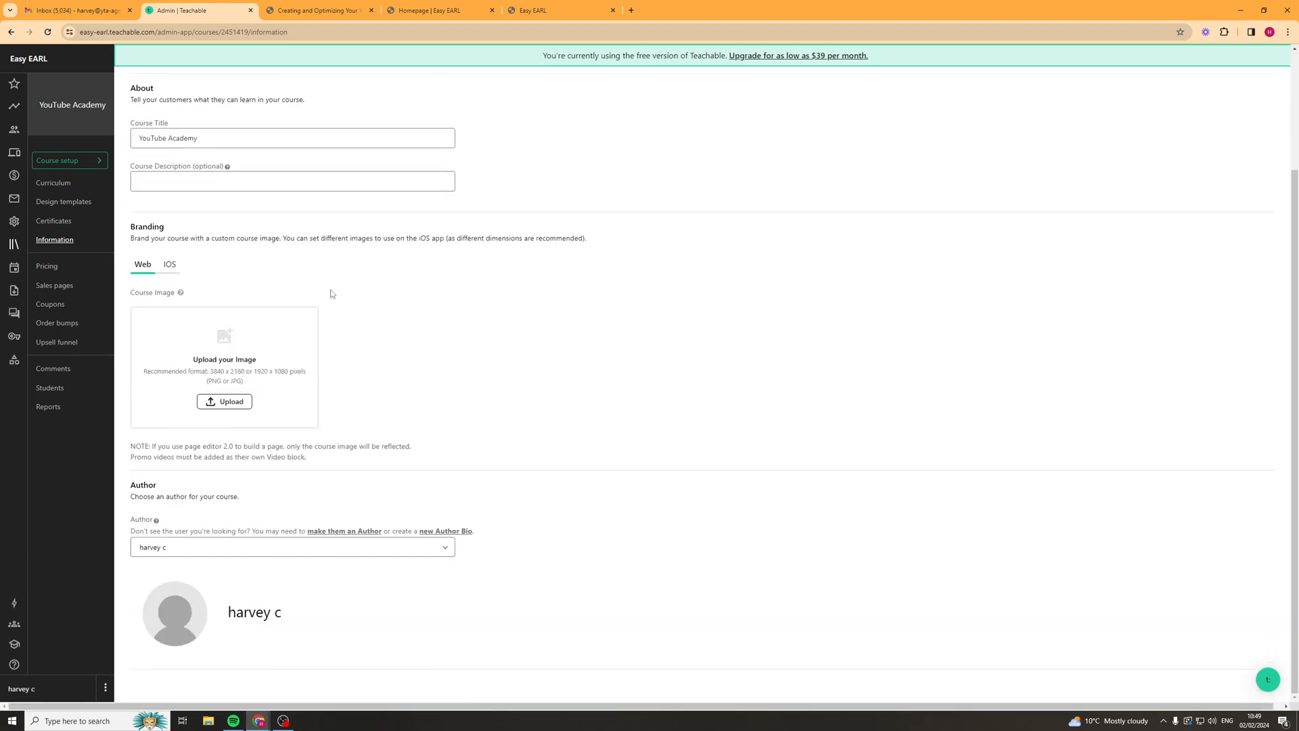
scroll(331, 294, up, 2)
scroll(240, 495, down, 1)
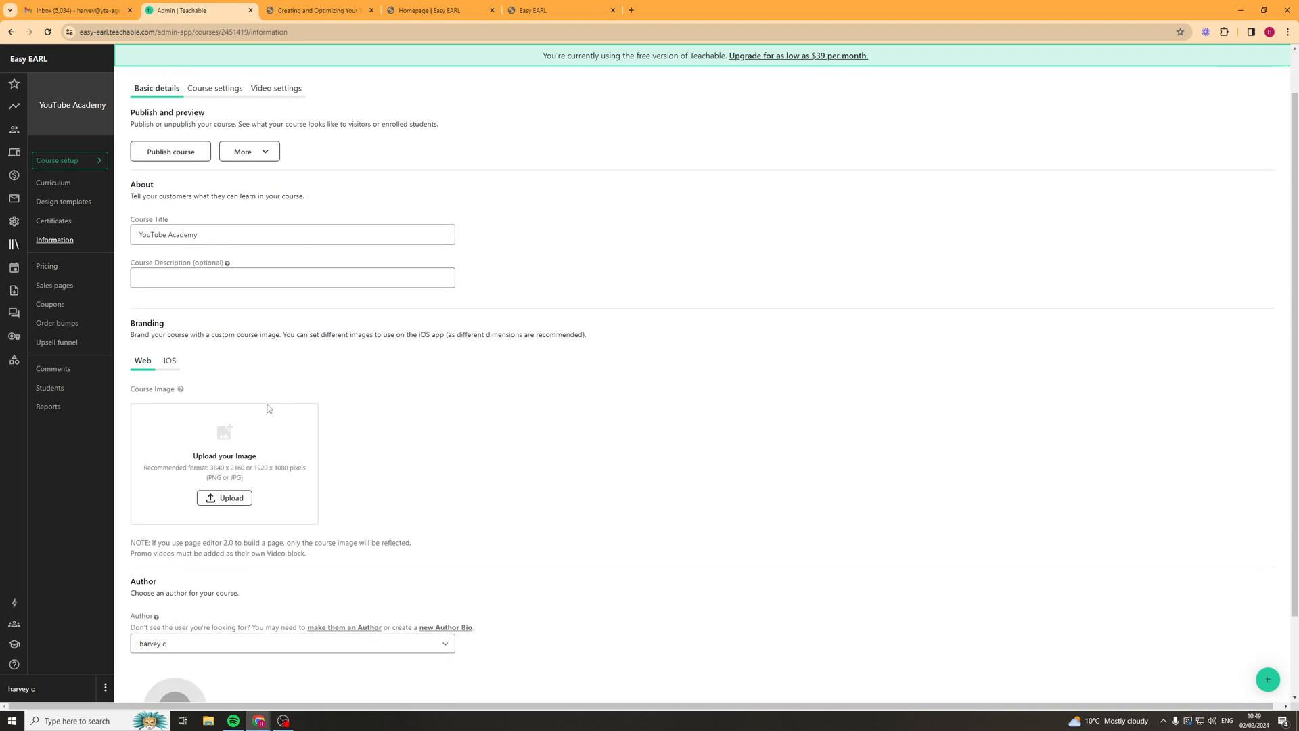
scroll(455, 358, down, 1)
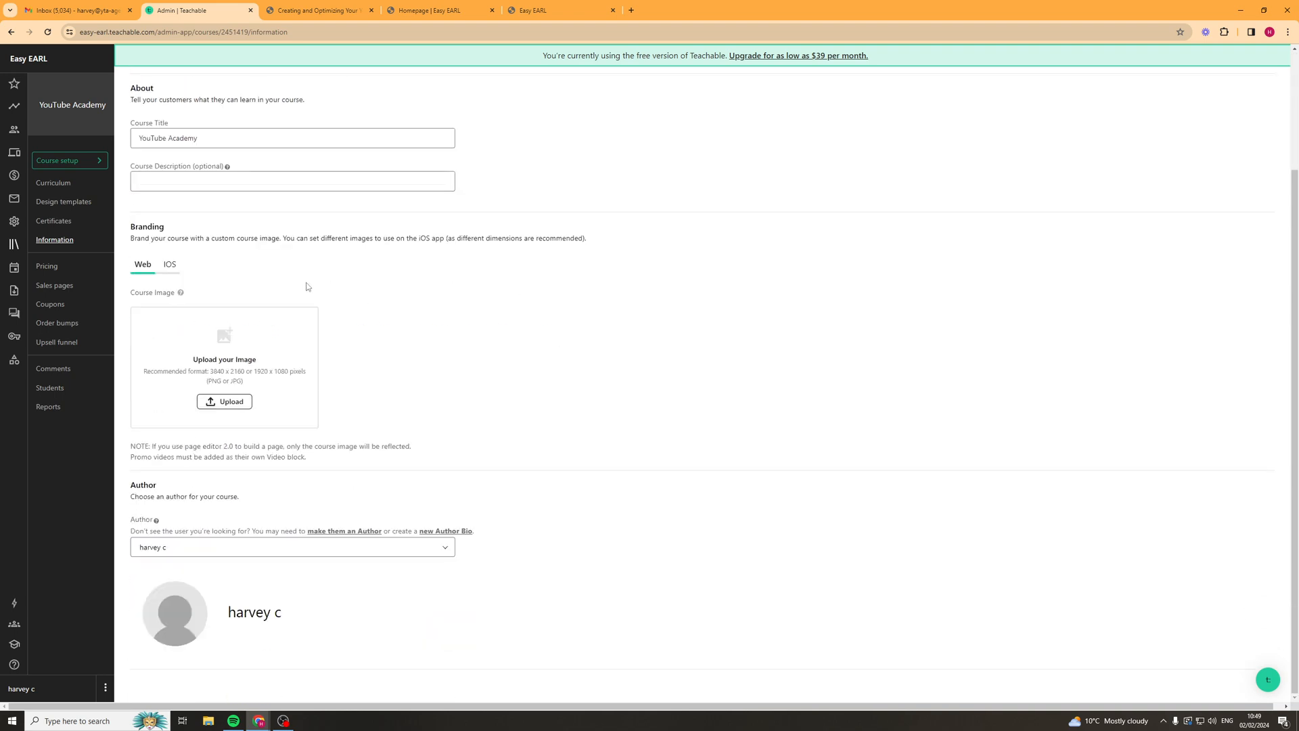
- View the price types offered for a new pricing plan on the course's Pricing page, then close the choices without picking one
click(68, 266)
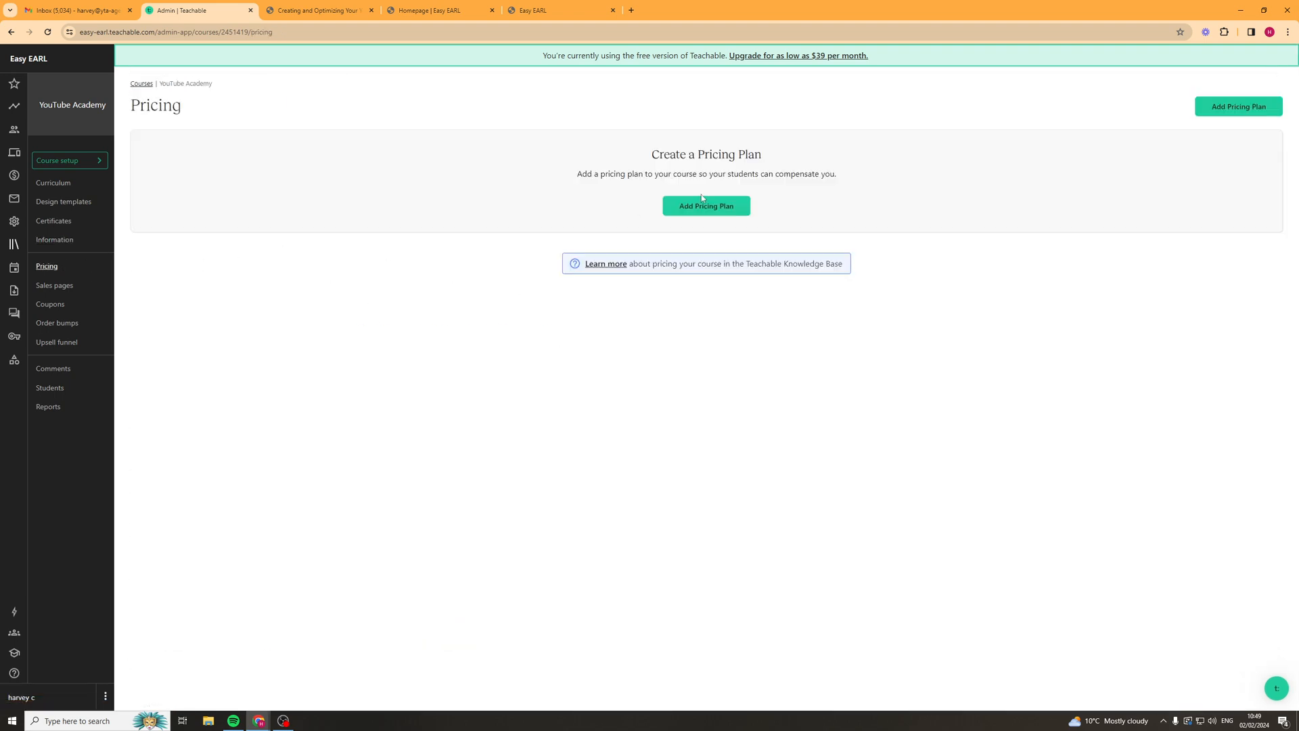
drag(525, 163, 893, 184)
click(636, 171)
click(694, 211)
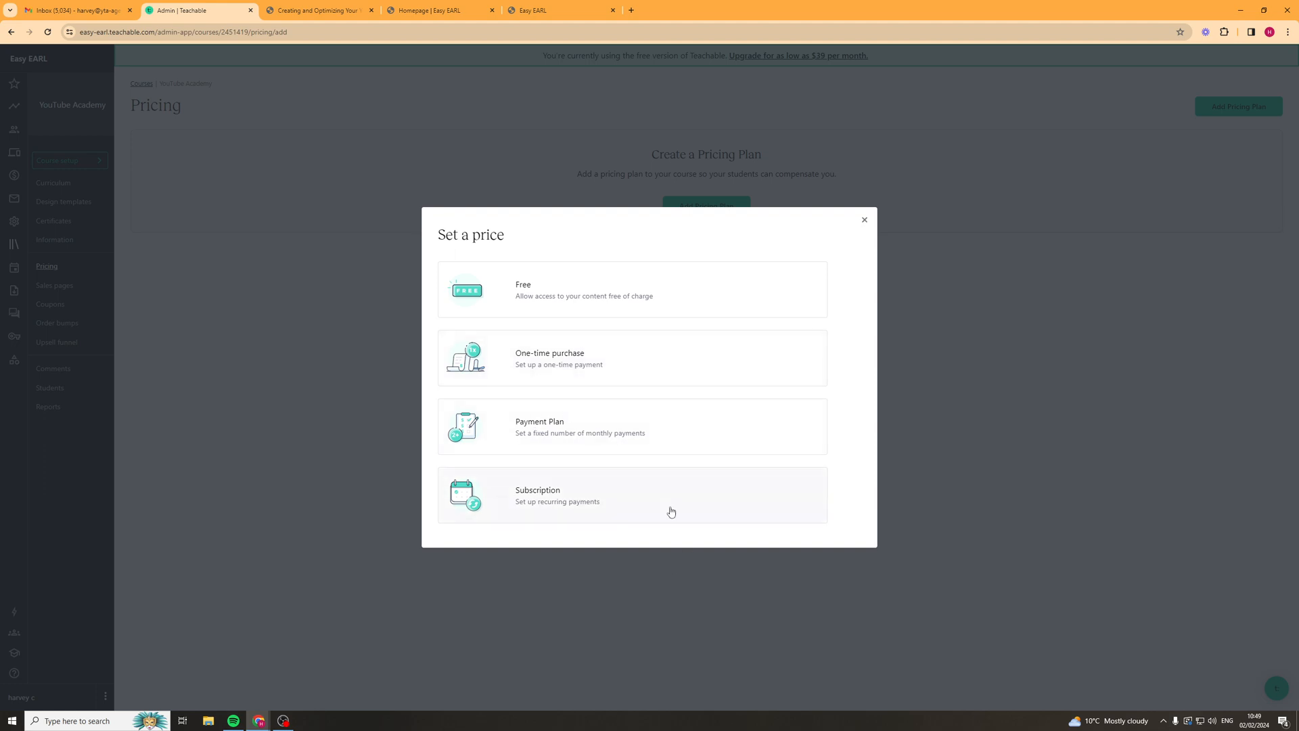
click(864, 222)
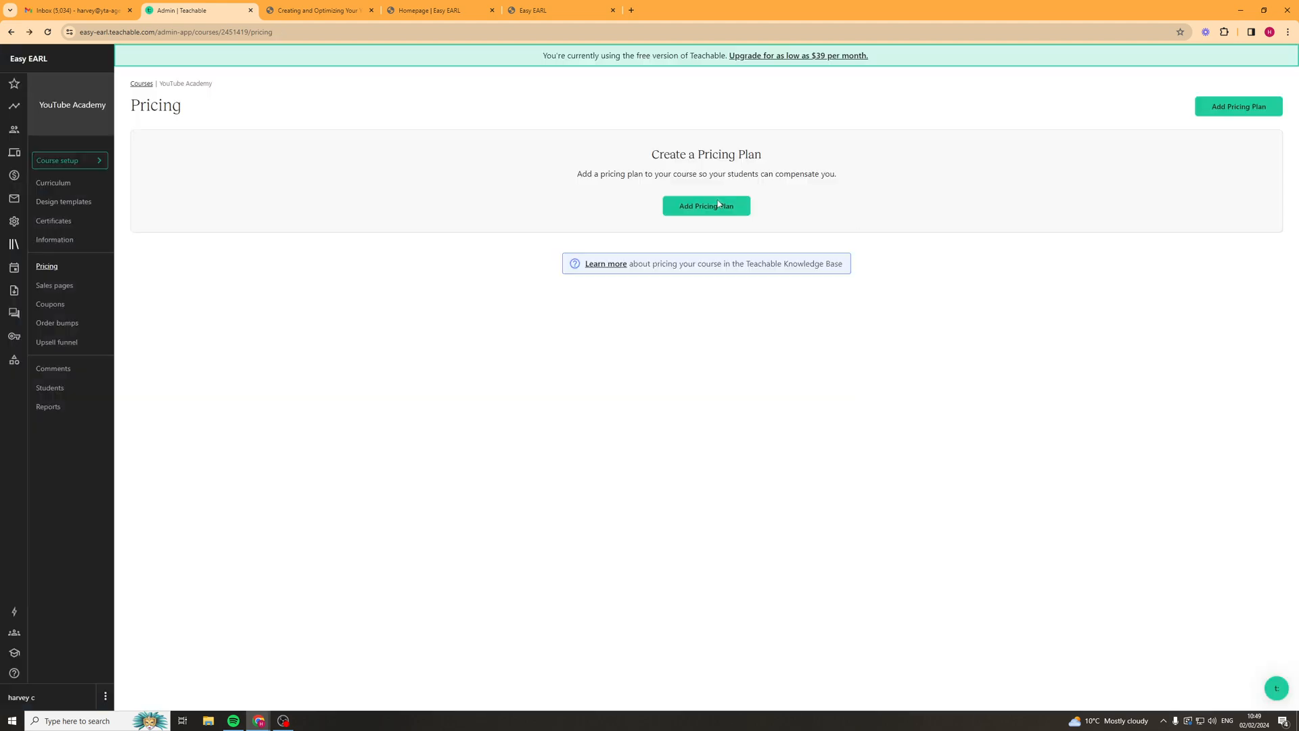
- Preview the YouTube Academy sales page and look through it from the banner to the mailing list form
click(65, 287)
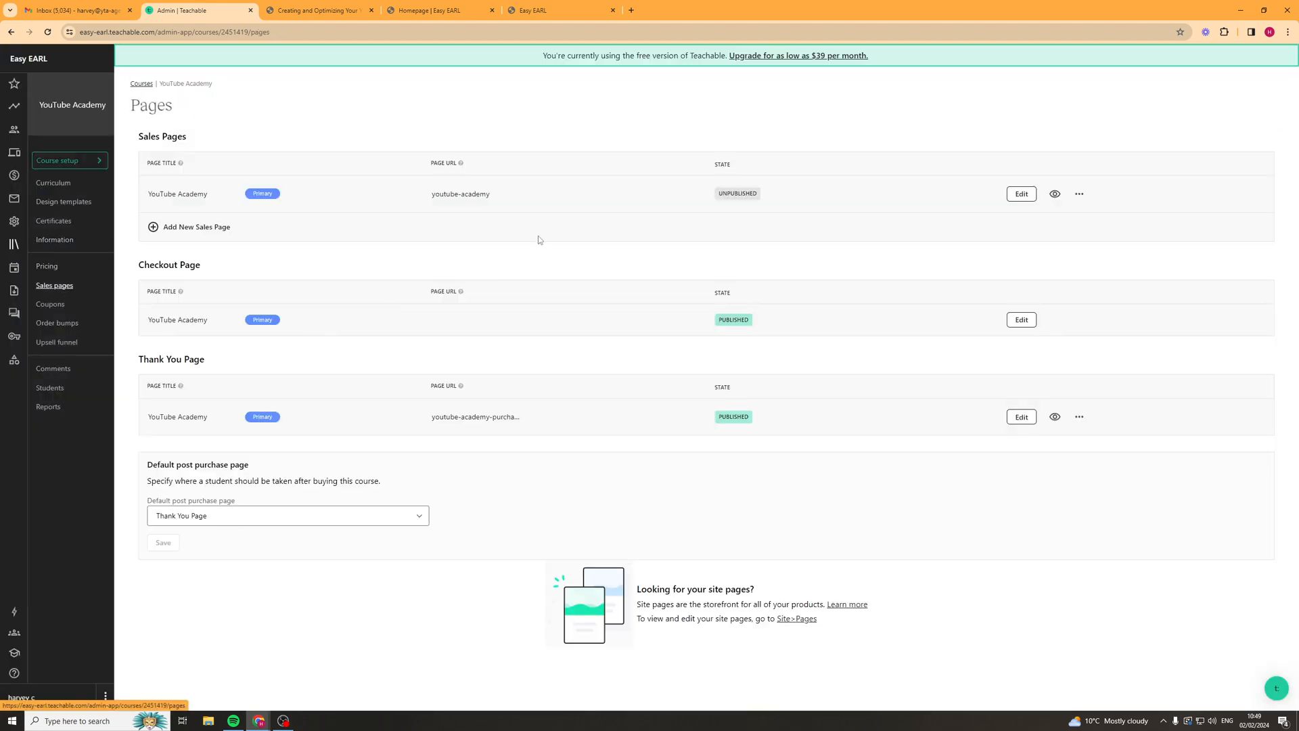
click(1048, 194)
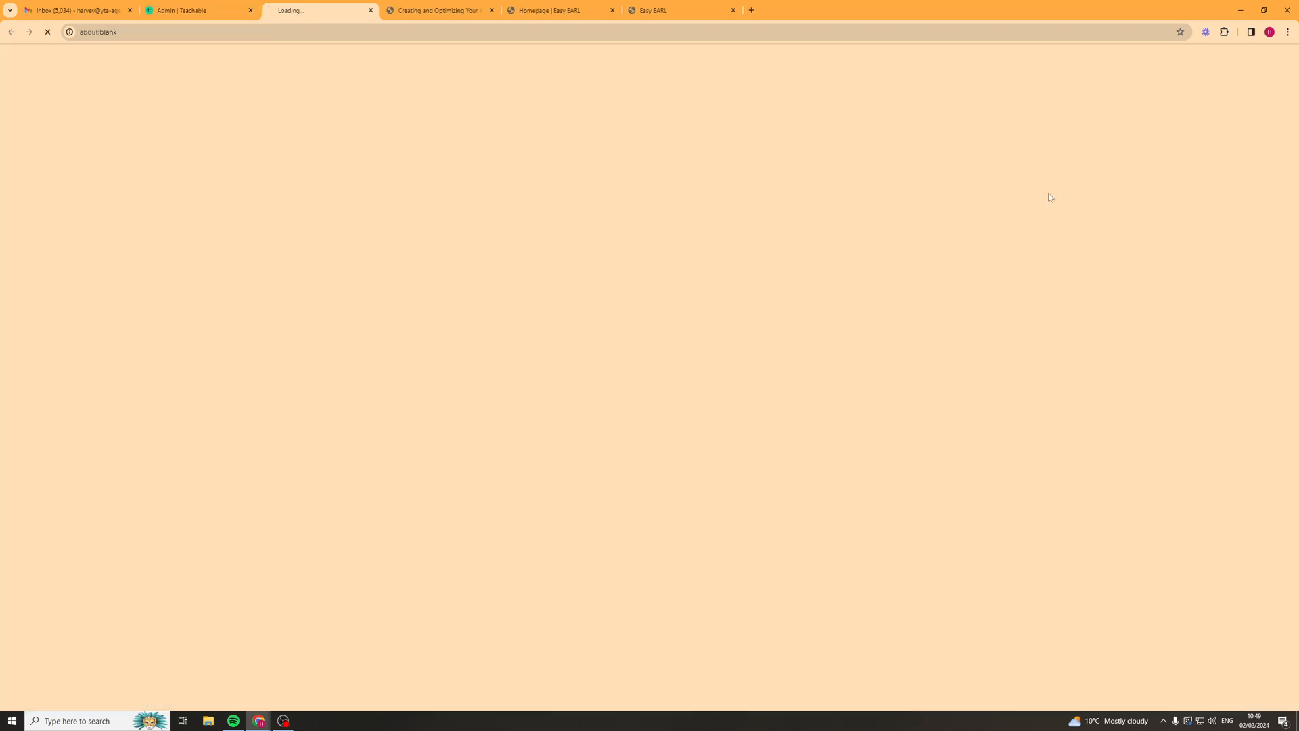
scroll(923, 138, down, 9)
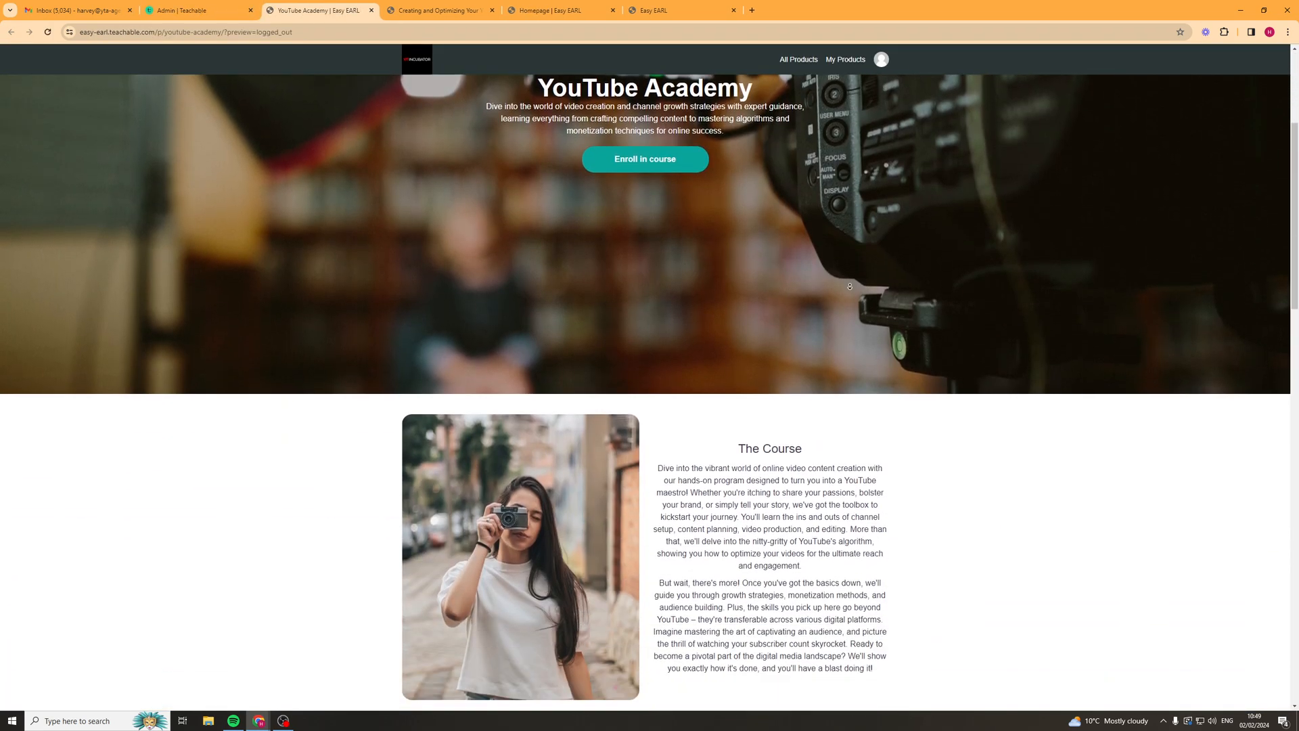
scroll(916, 252, down, 10)
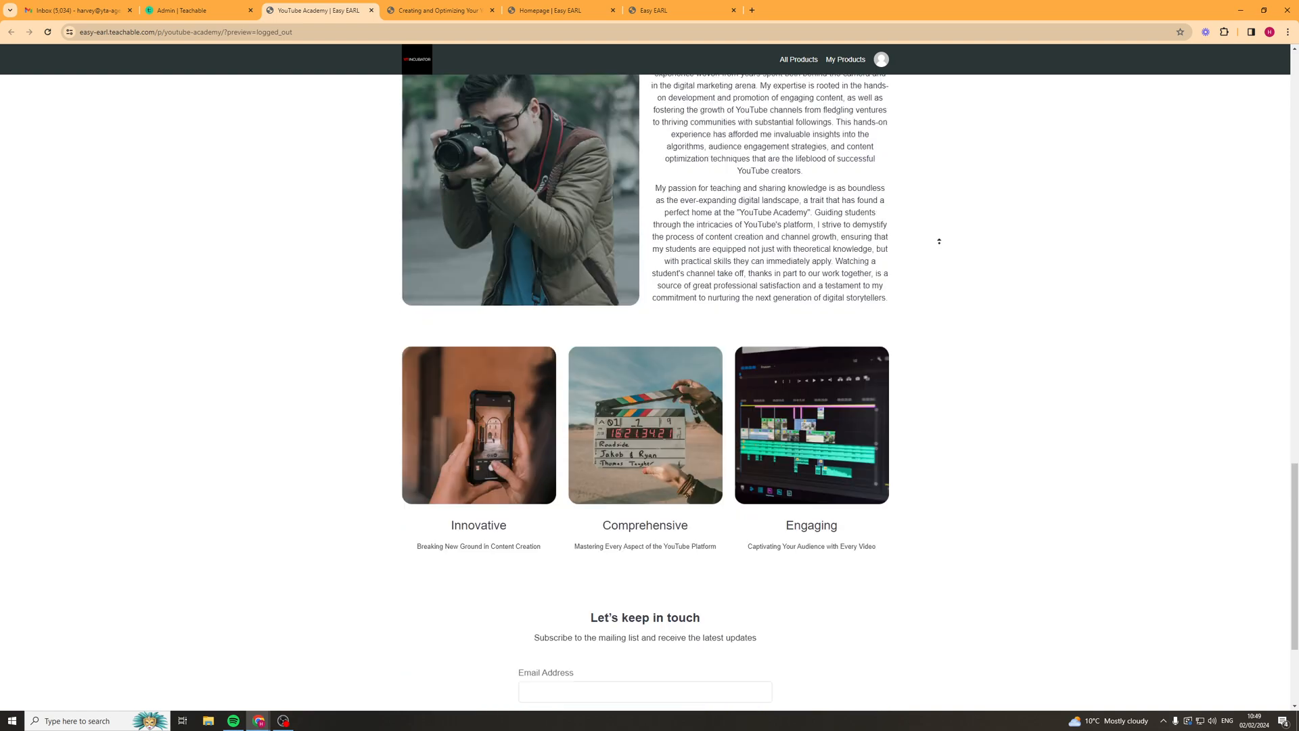
scroll(916, 201, up, 6)
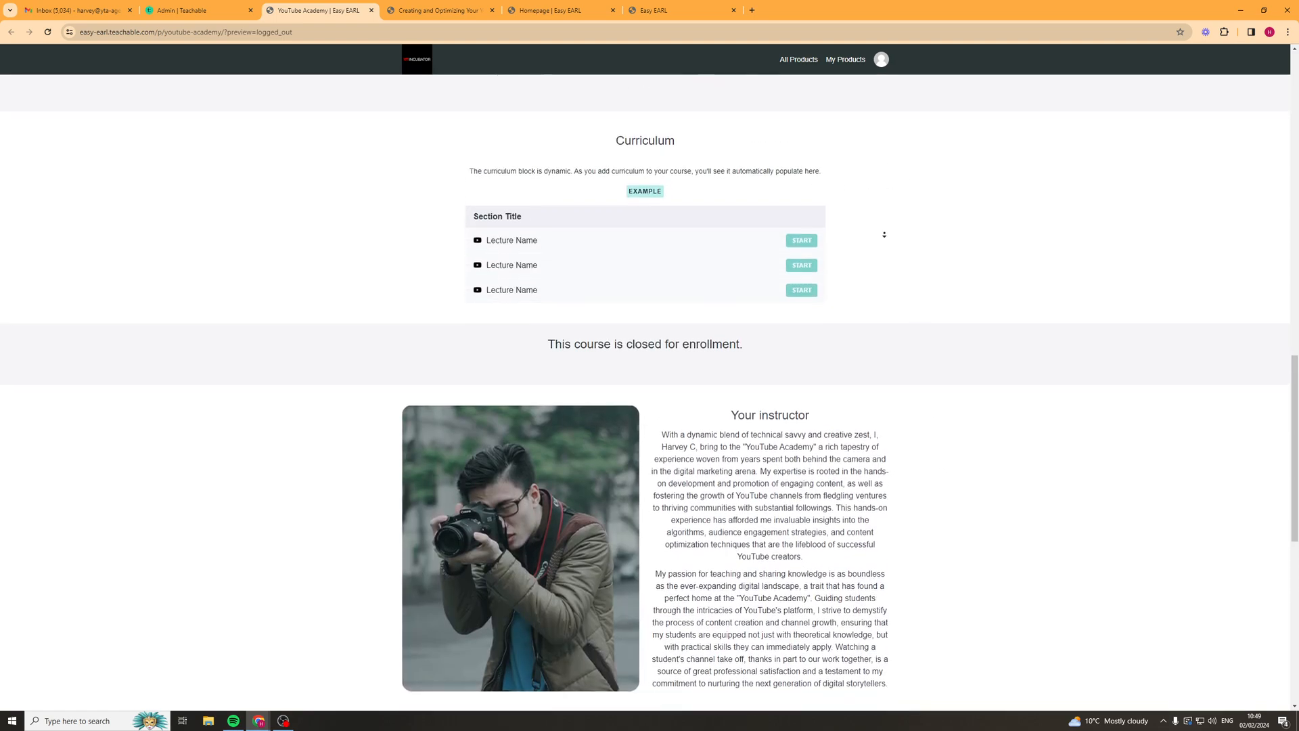
scroll(920, 252, down, 8)
scroll(929, 292, up, 20)
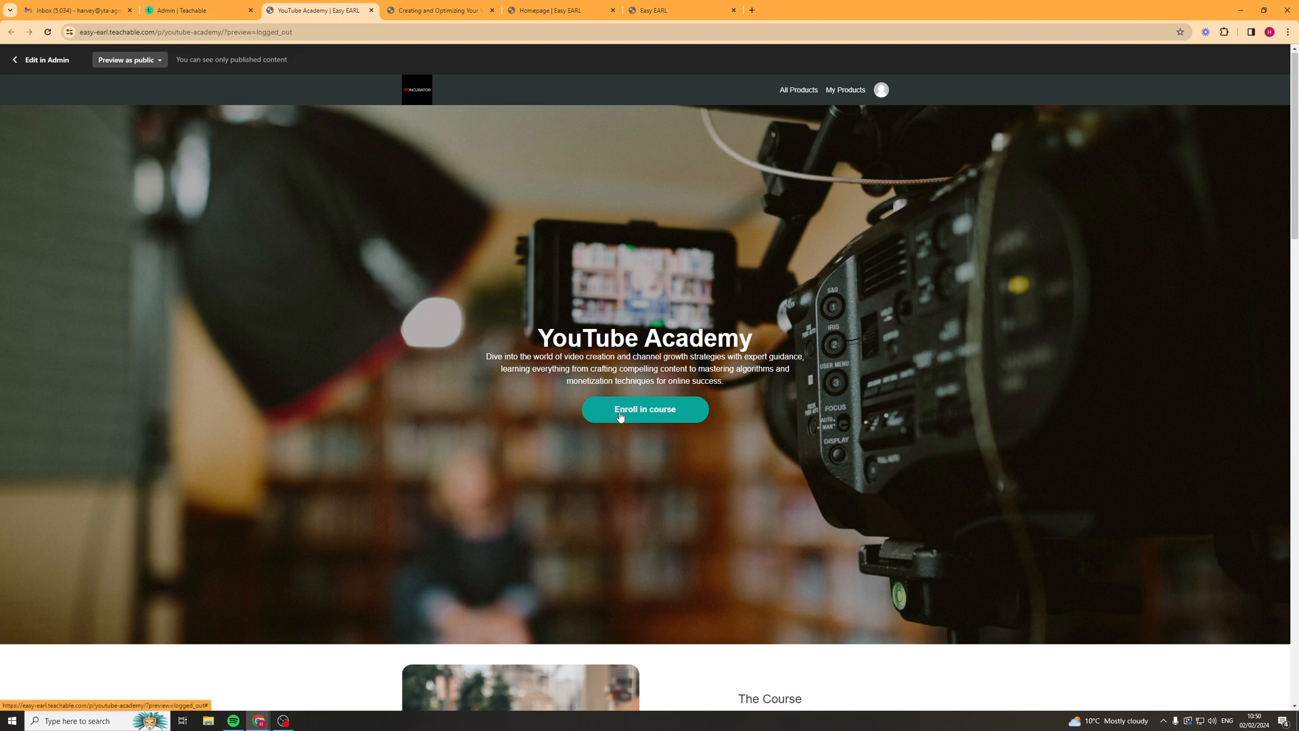
- Test the sales page's Enroll in course link, look over the page it opens, and close that duplicate page
click(620, 412)
scroll(733, 205, down, 20)
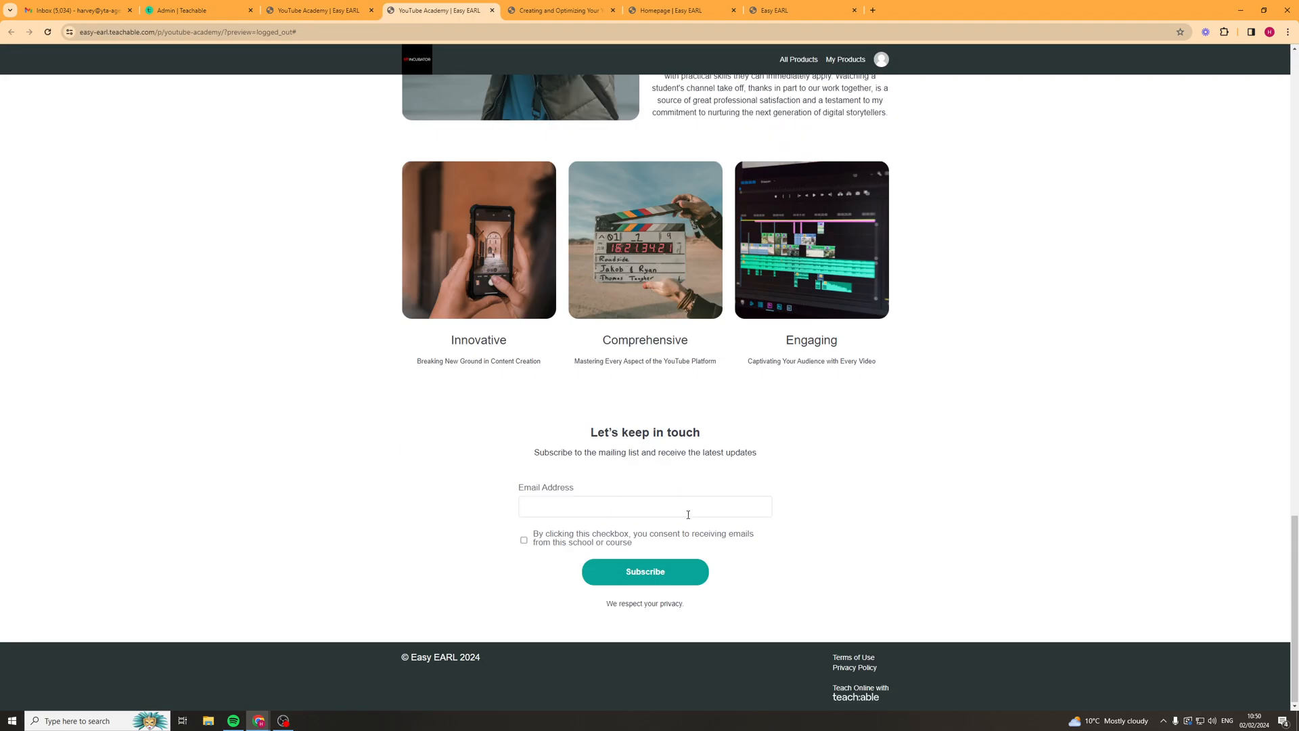
middle_click(846, 413)
click(318, 10)
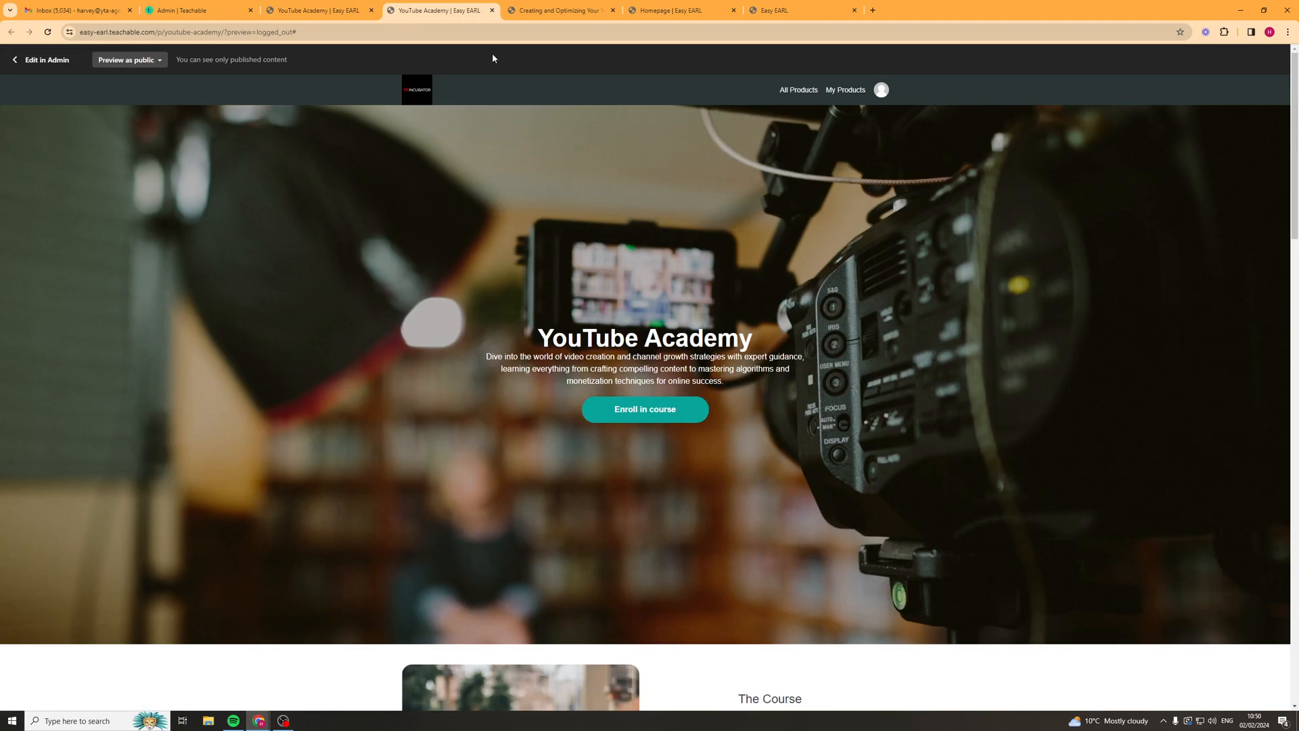
click(491, 10)
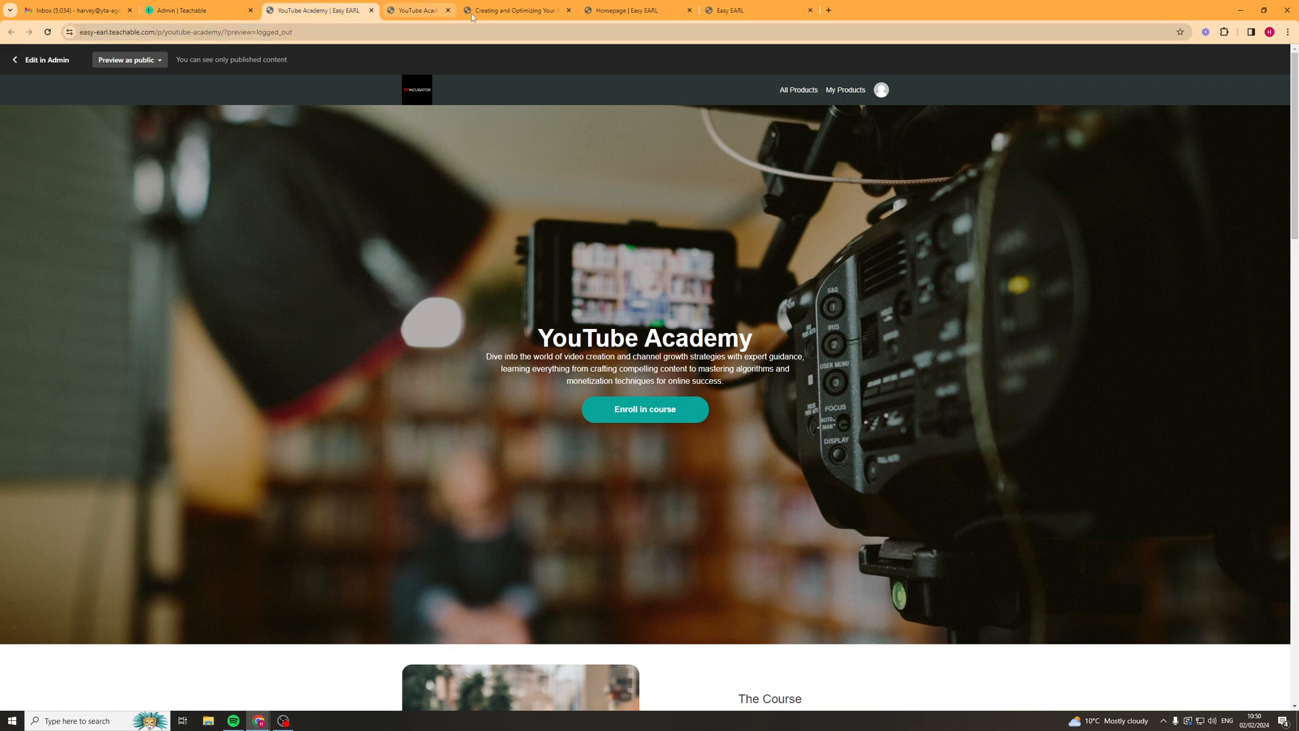
- Return to the course's Pages overview and review its checkout page, thank you page and default post purchase page settings
click(215, 13)
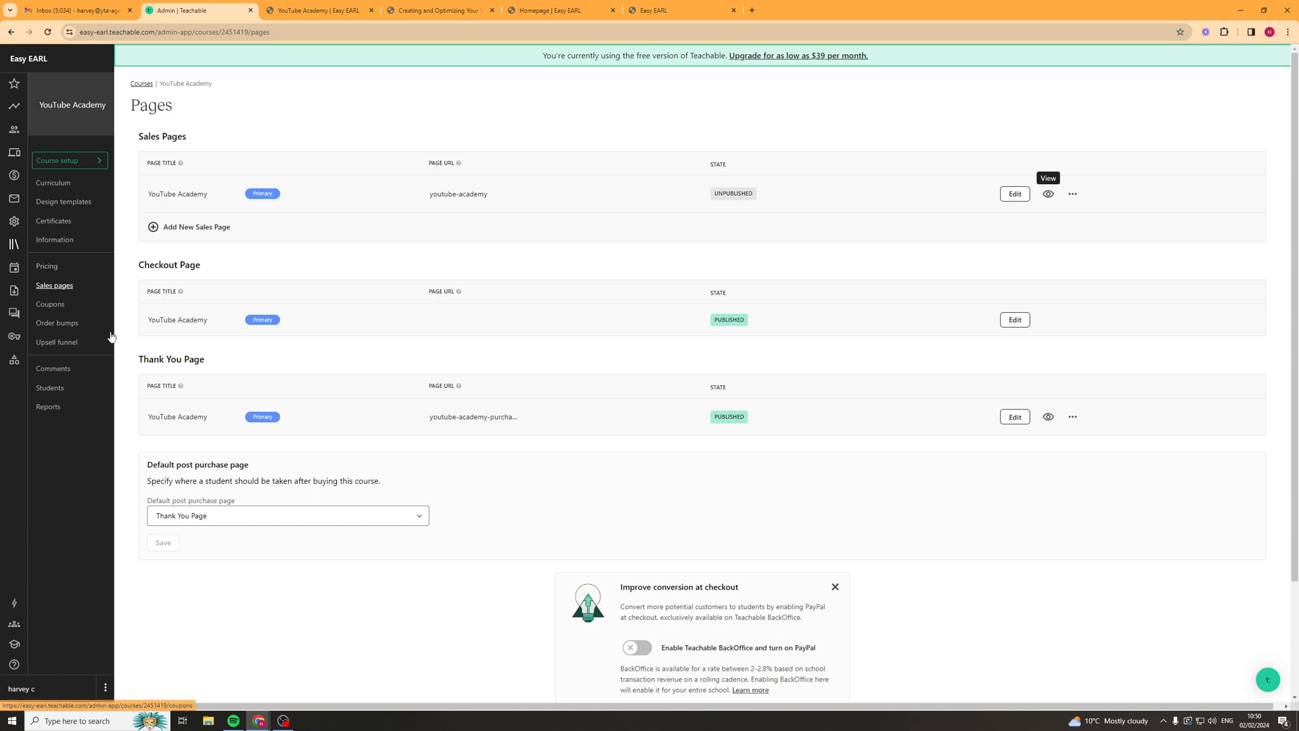
scroll(700, 261, down, 1)
scroll(699, 262, down, 2)
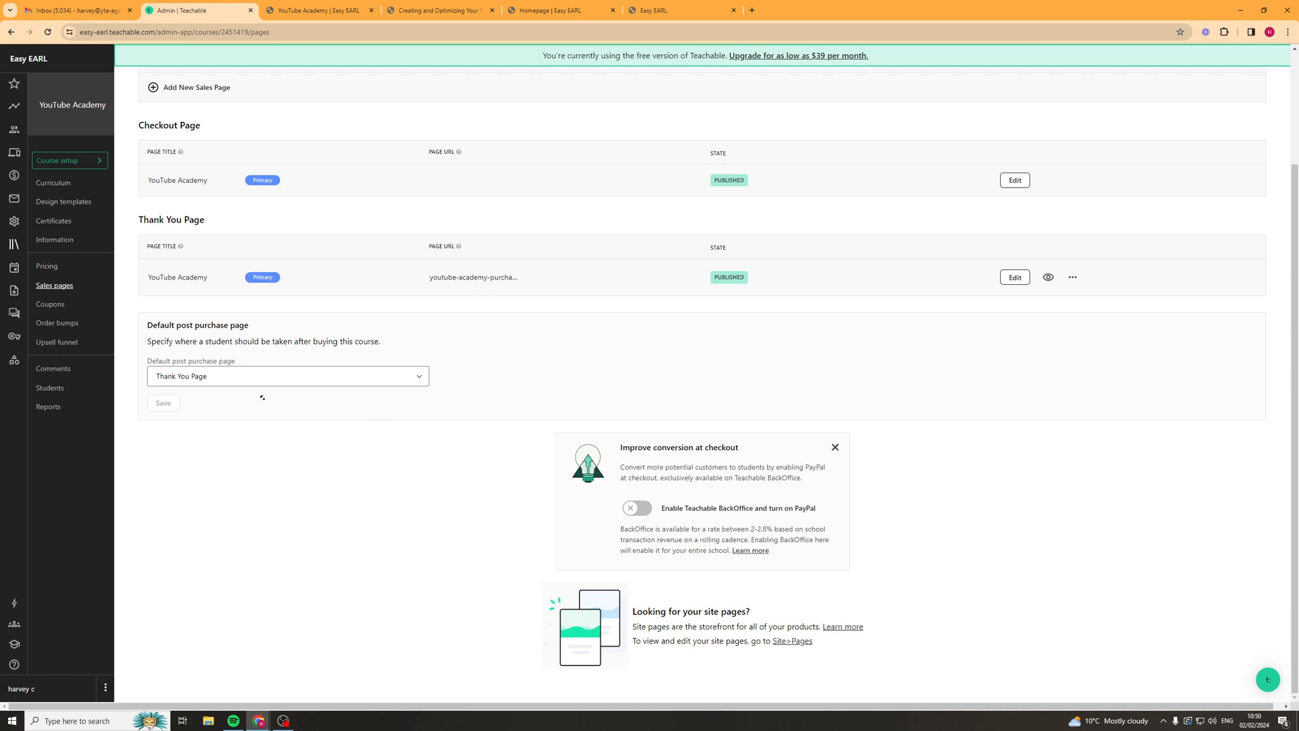
scroll(262, 397, up, 2)
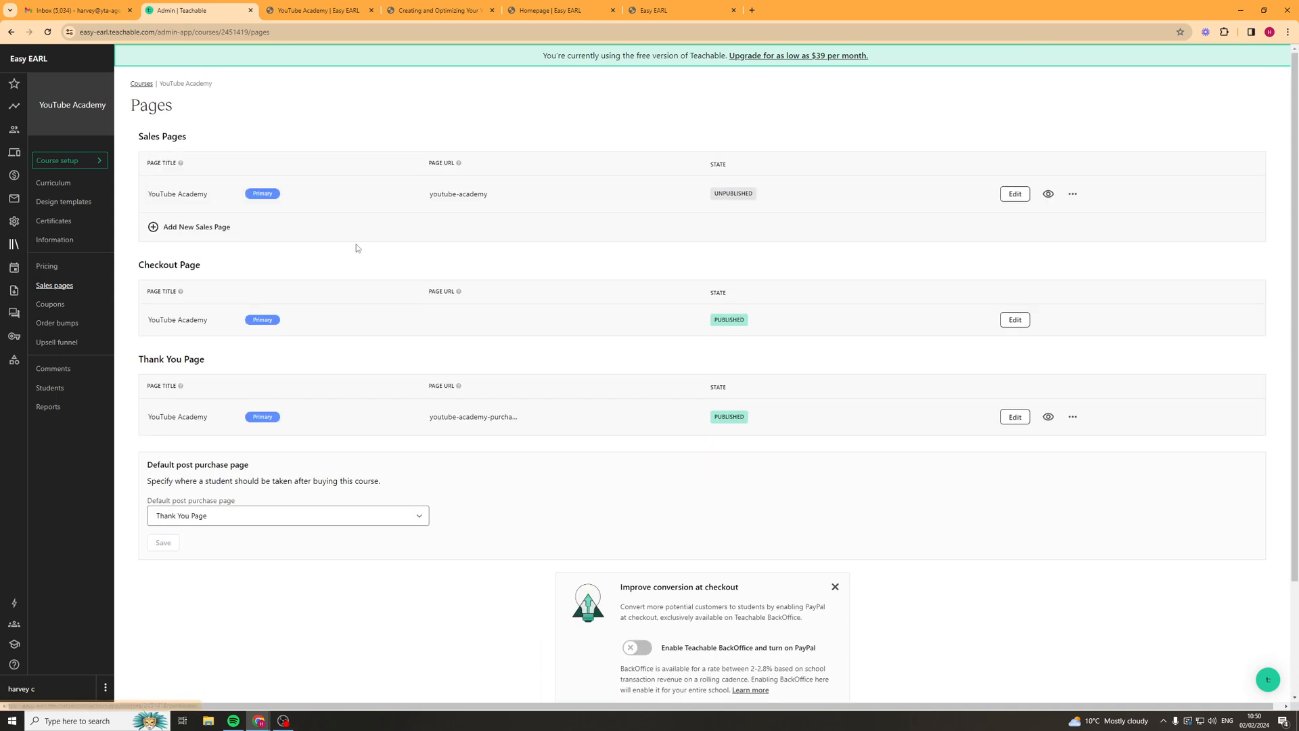